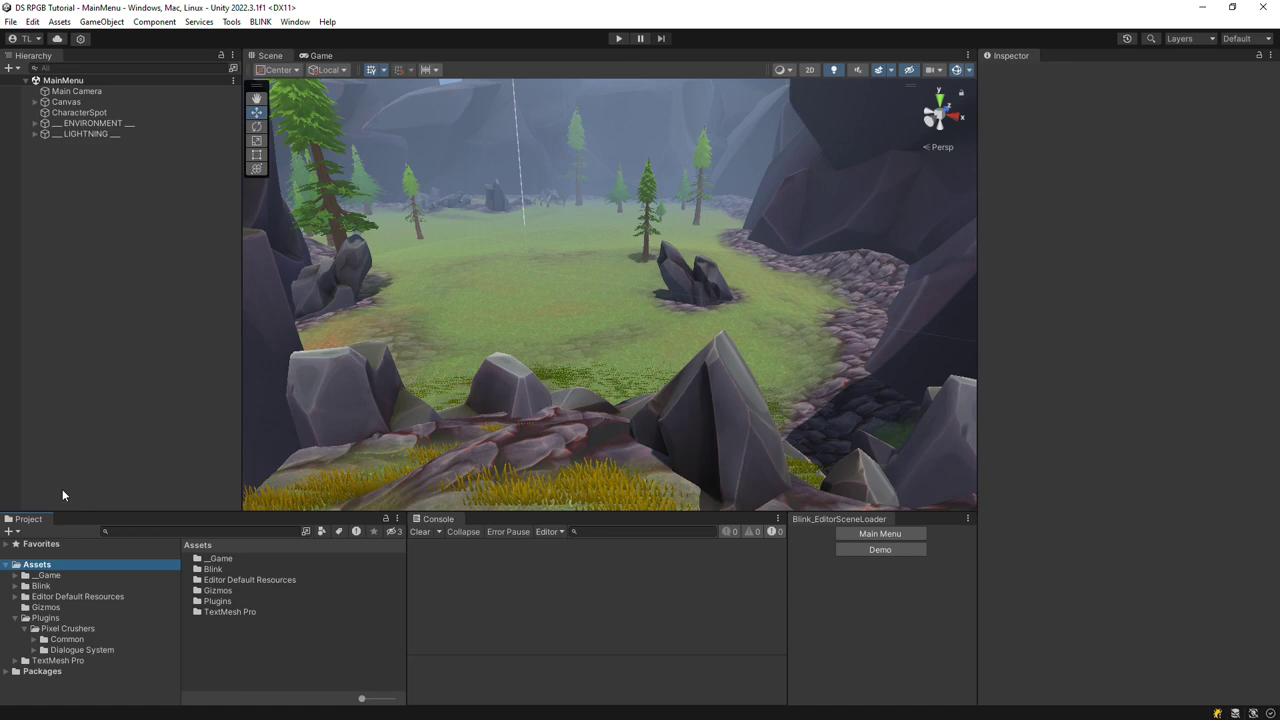
Step: Import the RPG Builder Support package from Common/Third Party Support
click(34, 639)
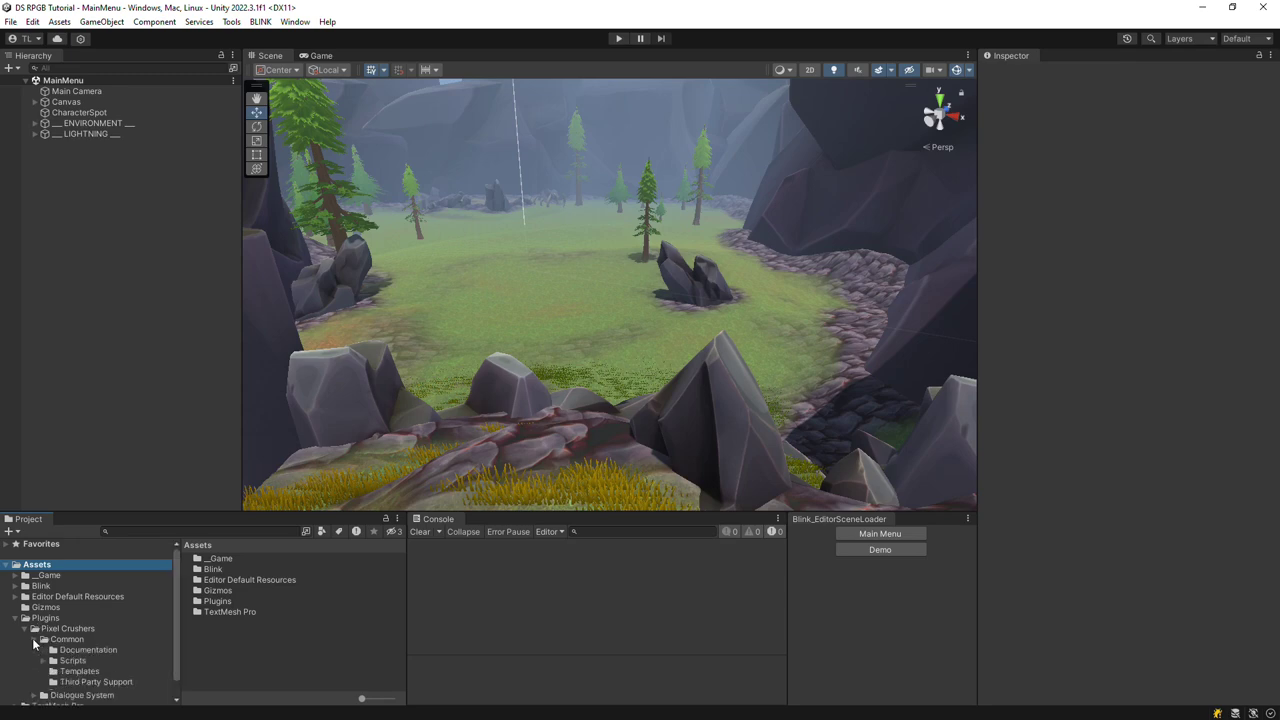
click(80, 681)
scroll(289, 647, down, 1)
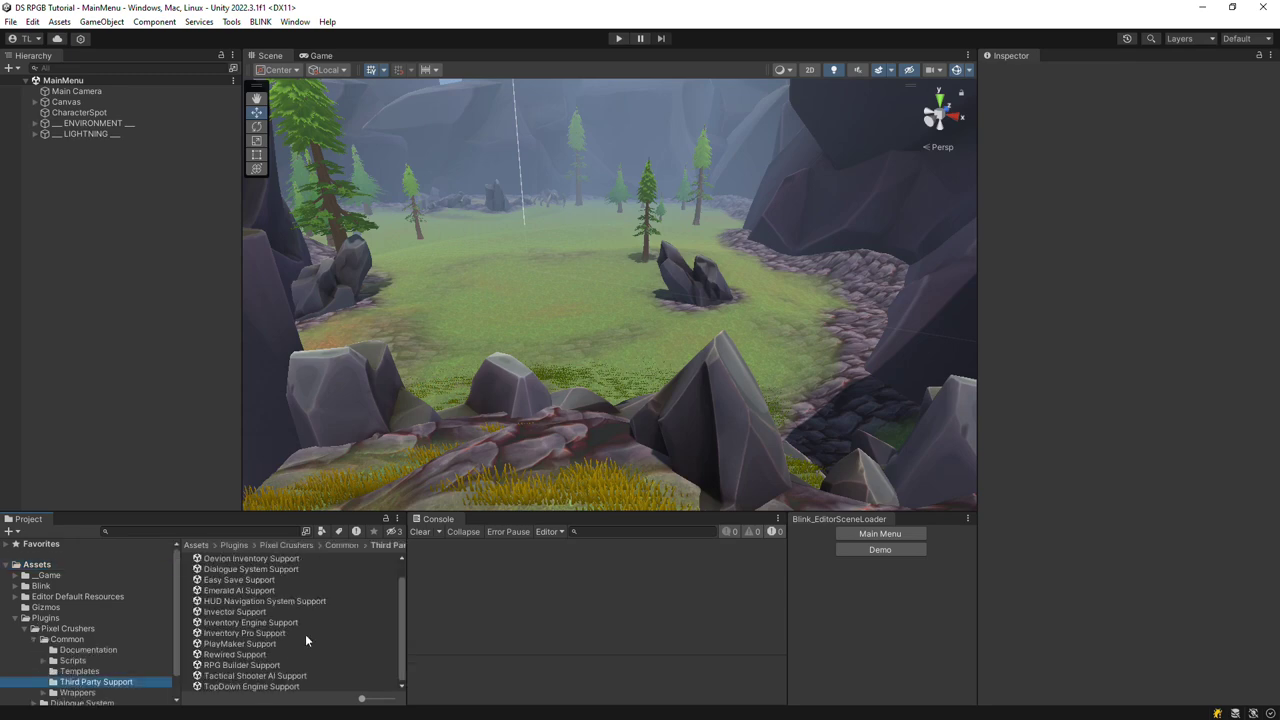
double_click(240, 665)
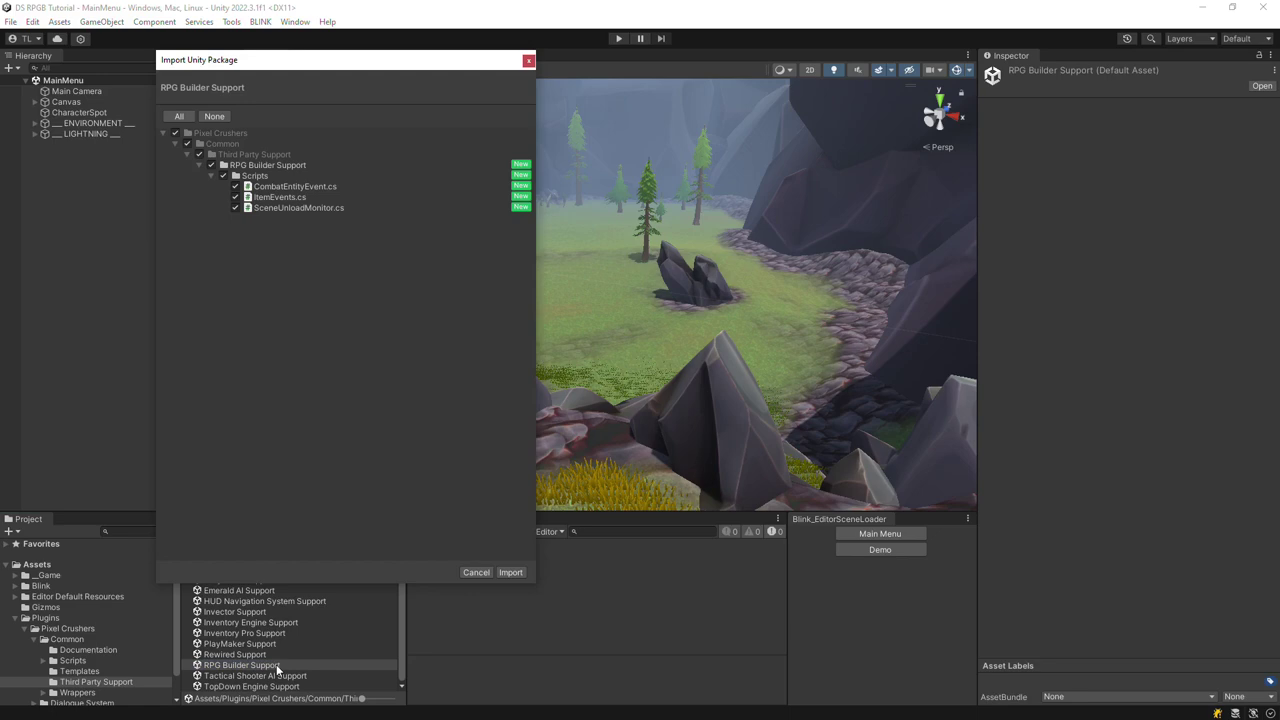
click(510, 573)
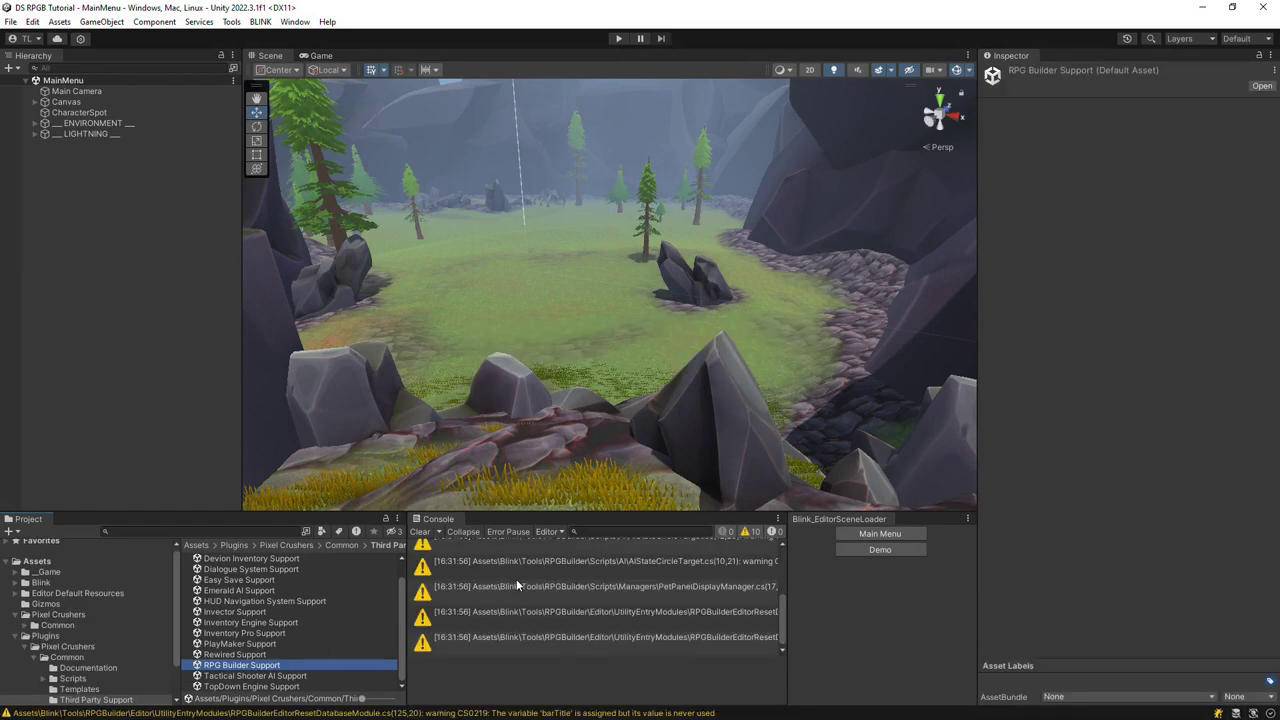
Step: Import the RPG Builder Support package from Dialogue System/Third Party Support too
scroll(76, 617, down, 2)
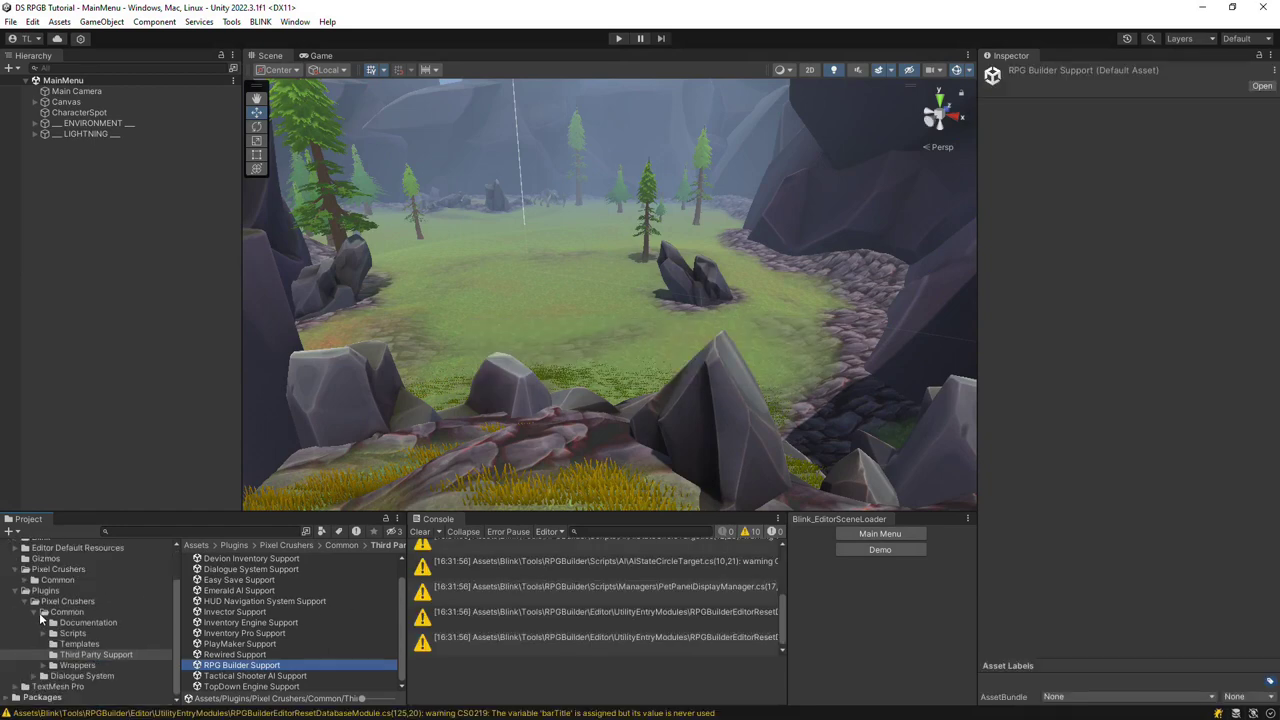
click(43, 612)
click(42, 672)
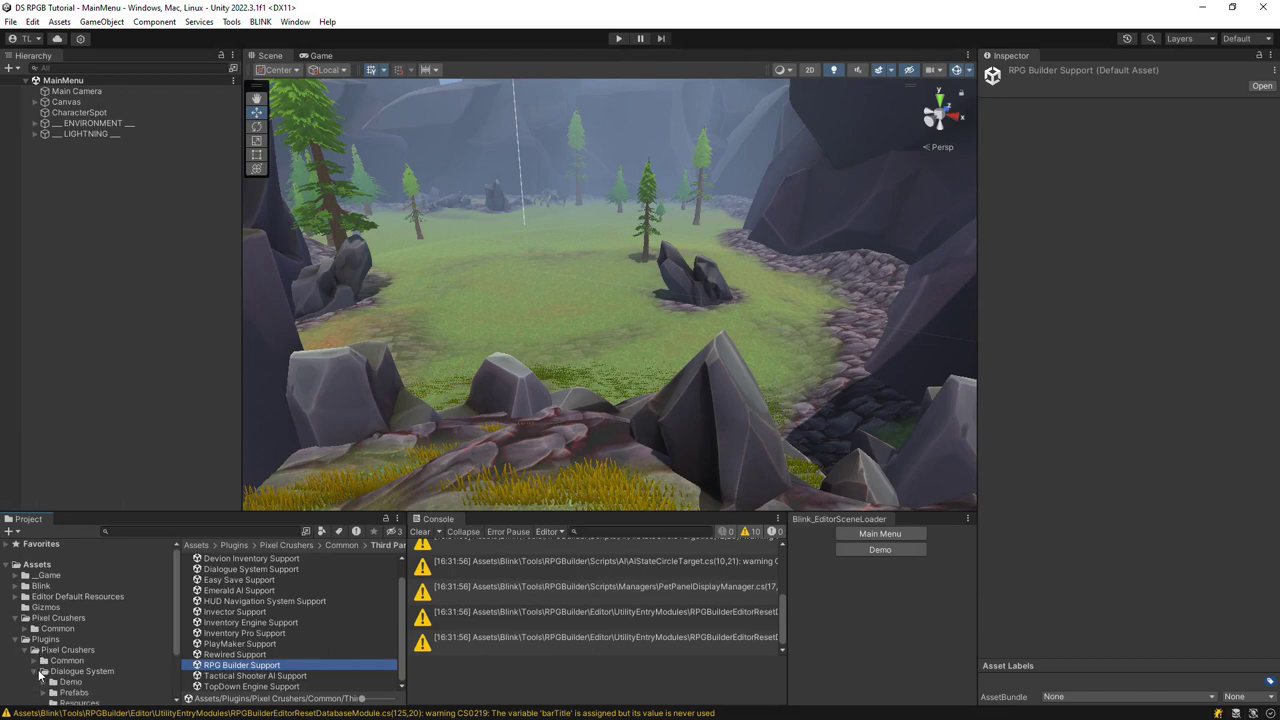
scroll(40, 675, down, 3)
click(95, 665)
scroll(318, 603, down, 5)
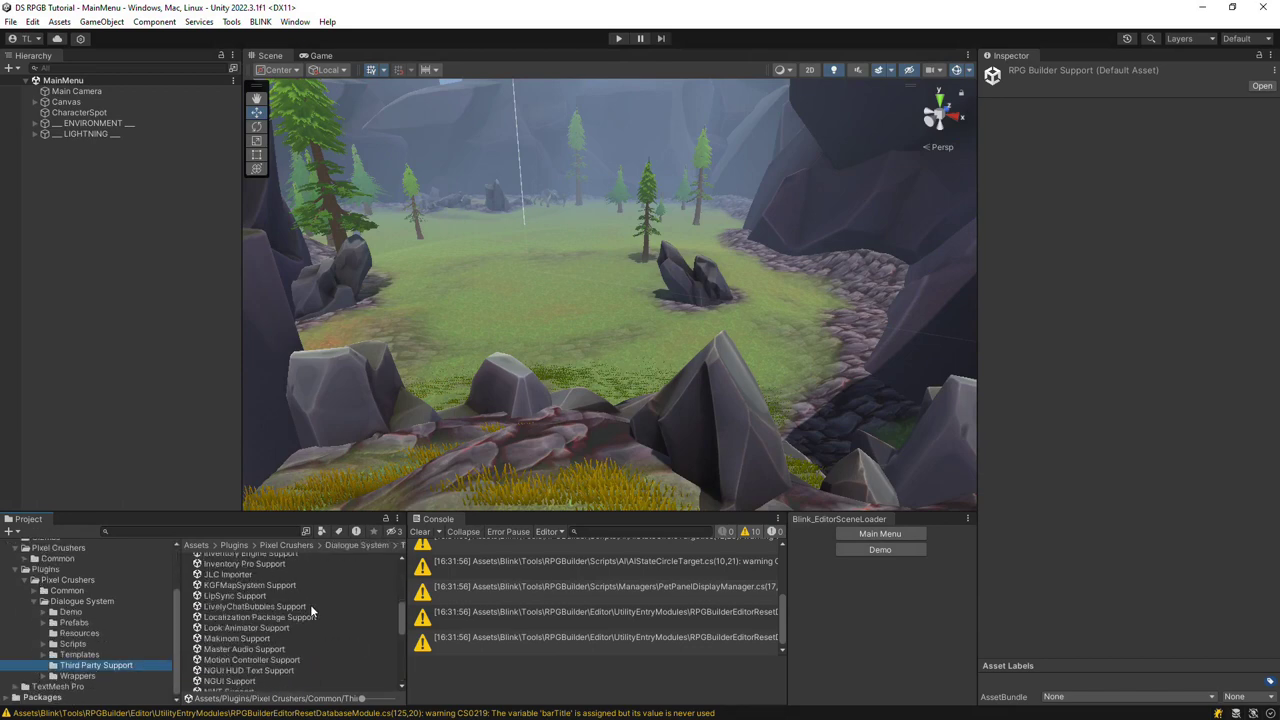
scroll(310, 604, down, 6)
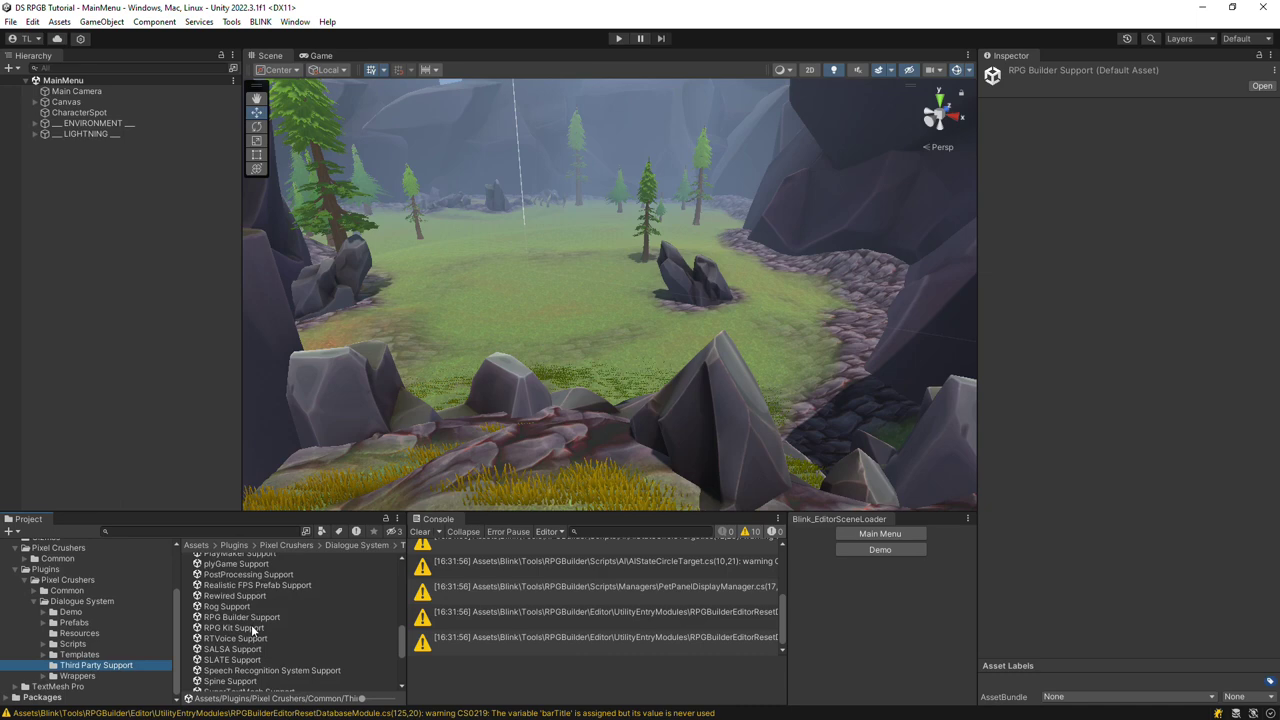
double_click(262, 615)
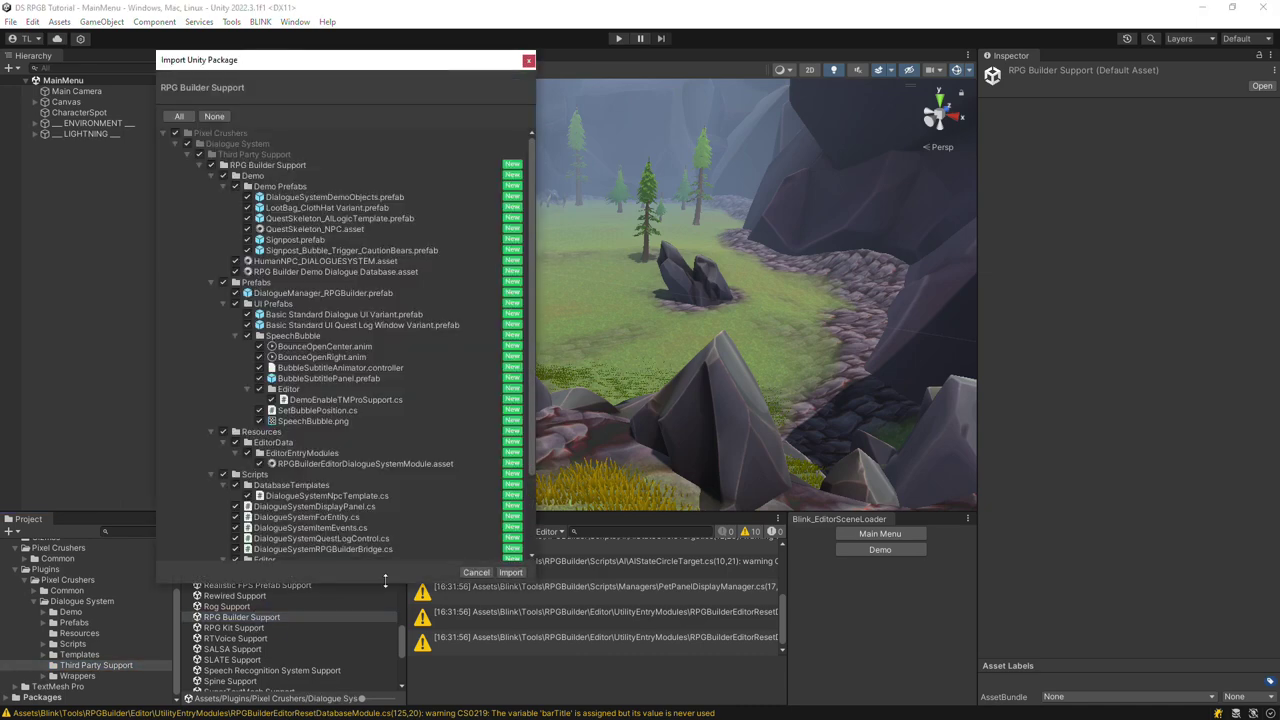
click(509, 573)
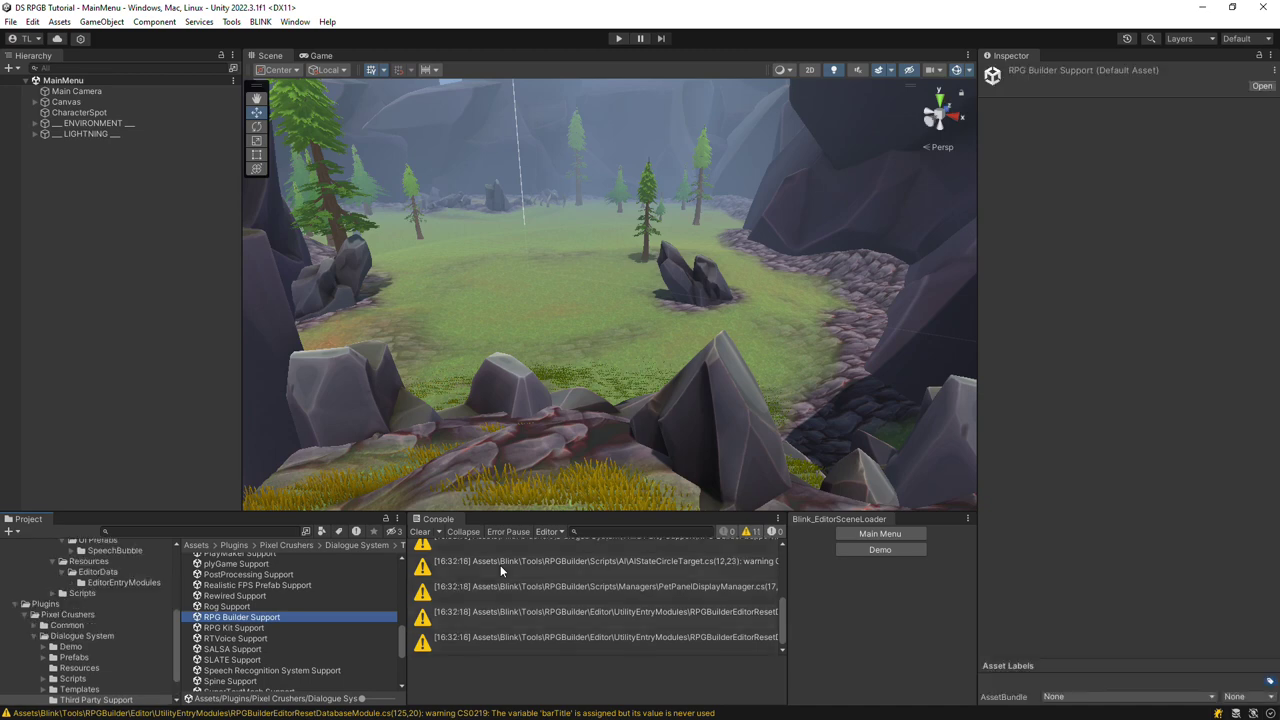
Step: Clear the console and browse to Blink/Tools/RPGBuilder/Resources/Database
click(419, 531)
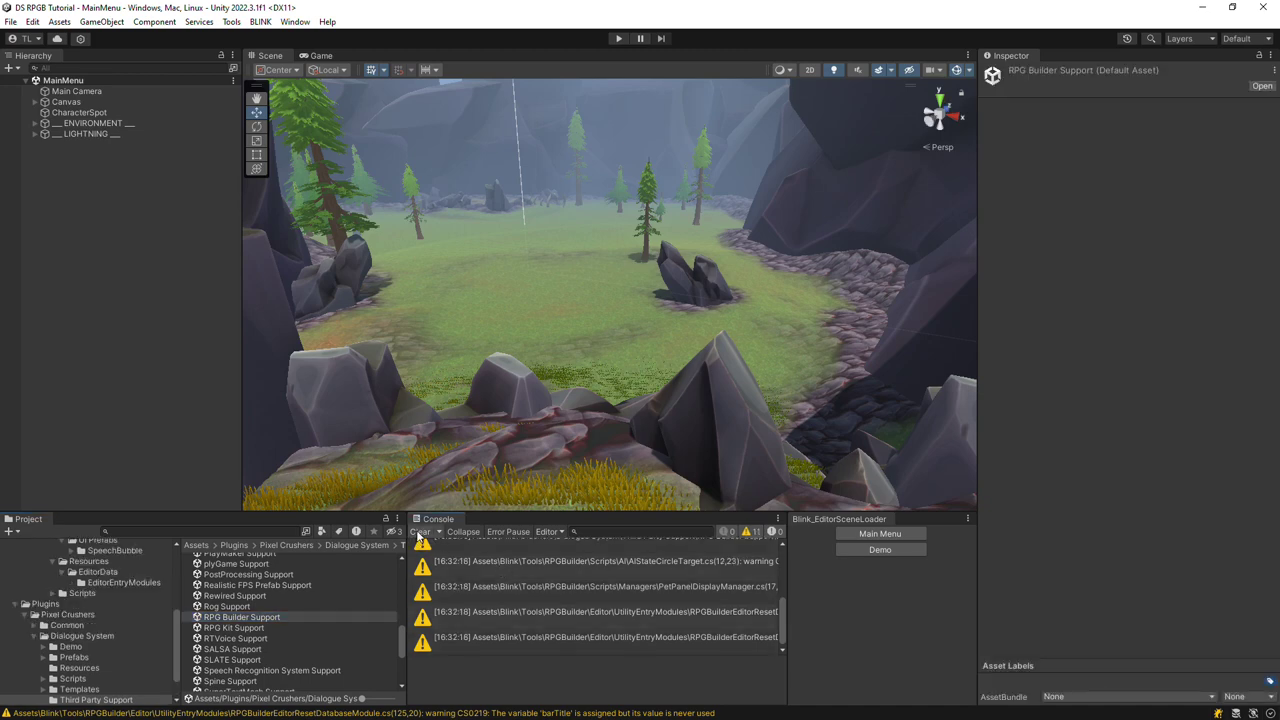
click(18, 605)
scroll(17, 610, up, 3)
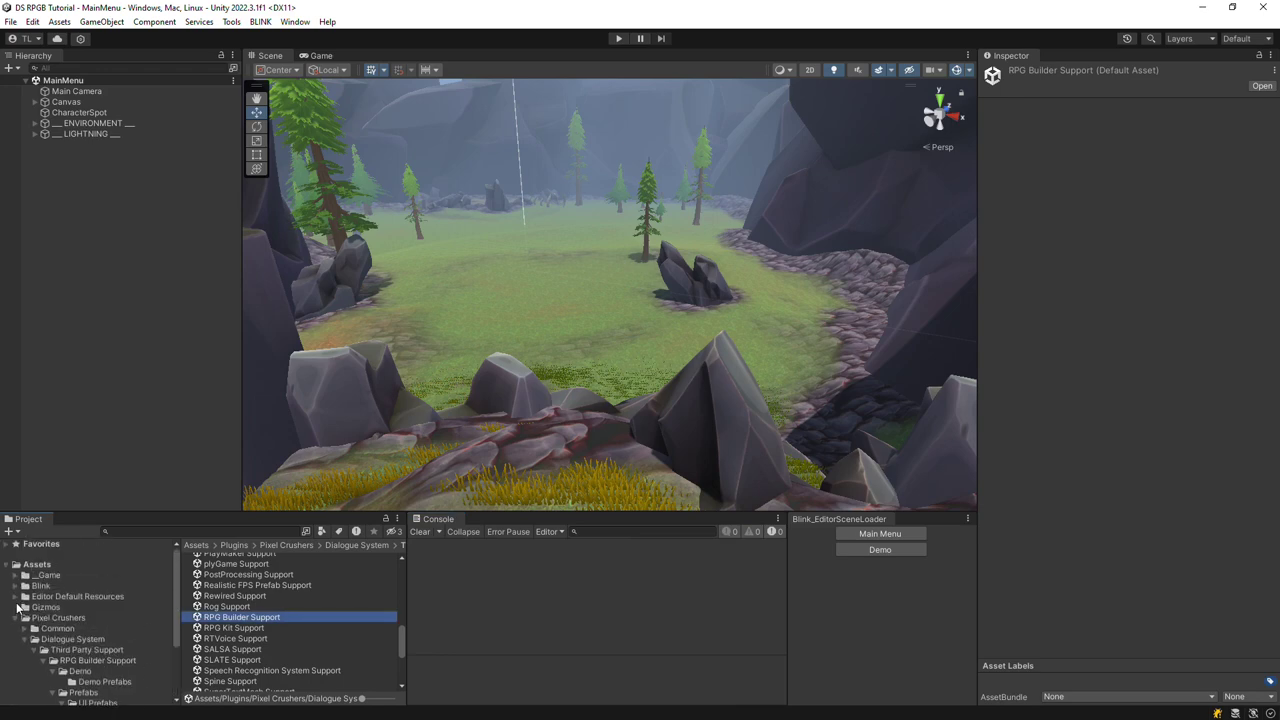
click(16, 586)
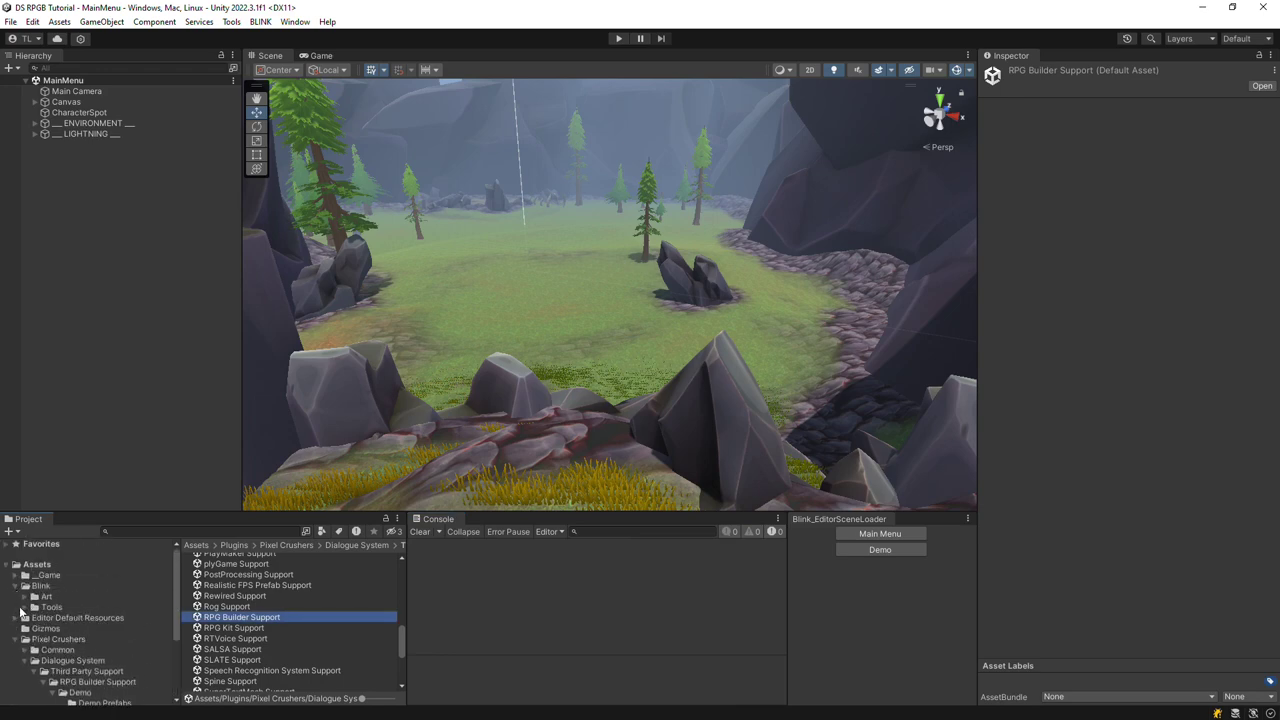
click(25, 608)
click(42, 618)
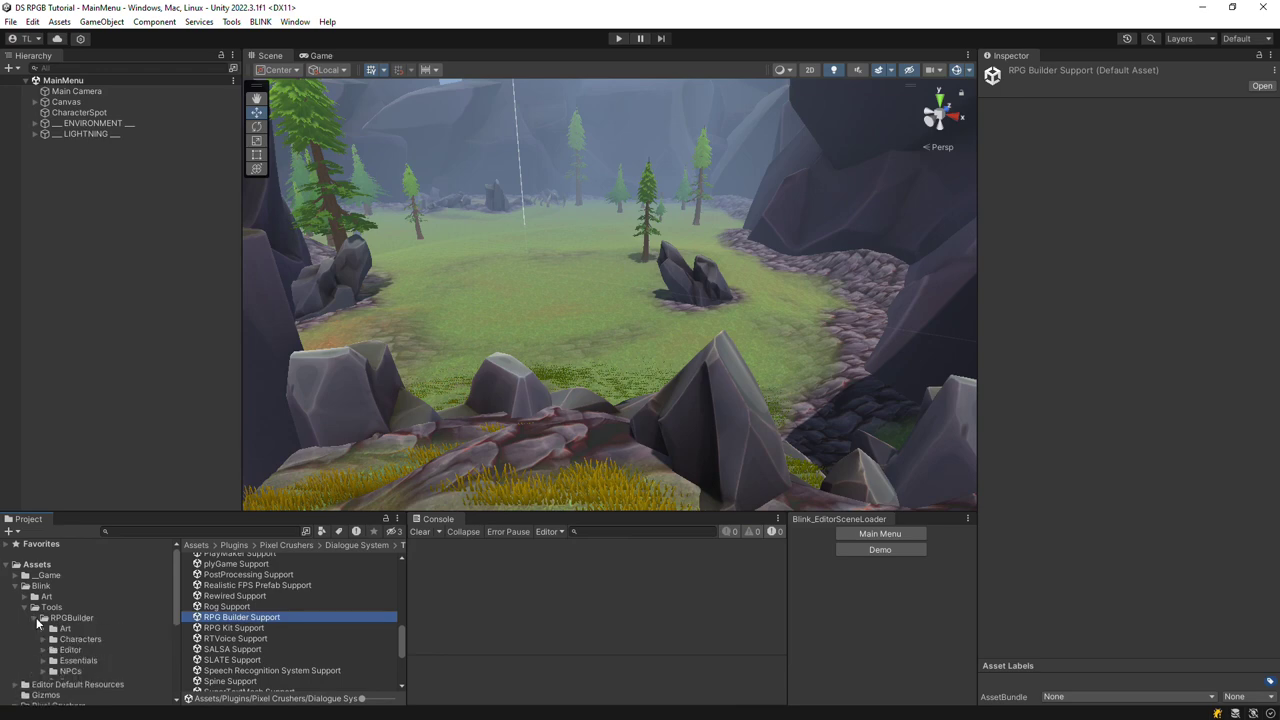
scroll(38, 620, down, 4)
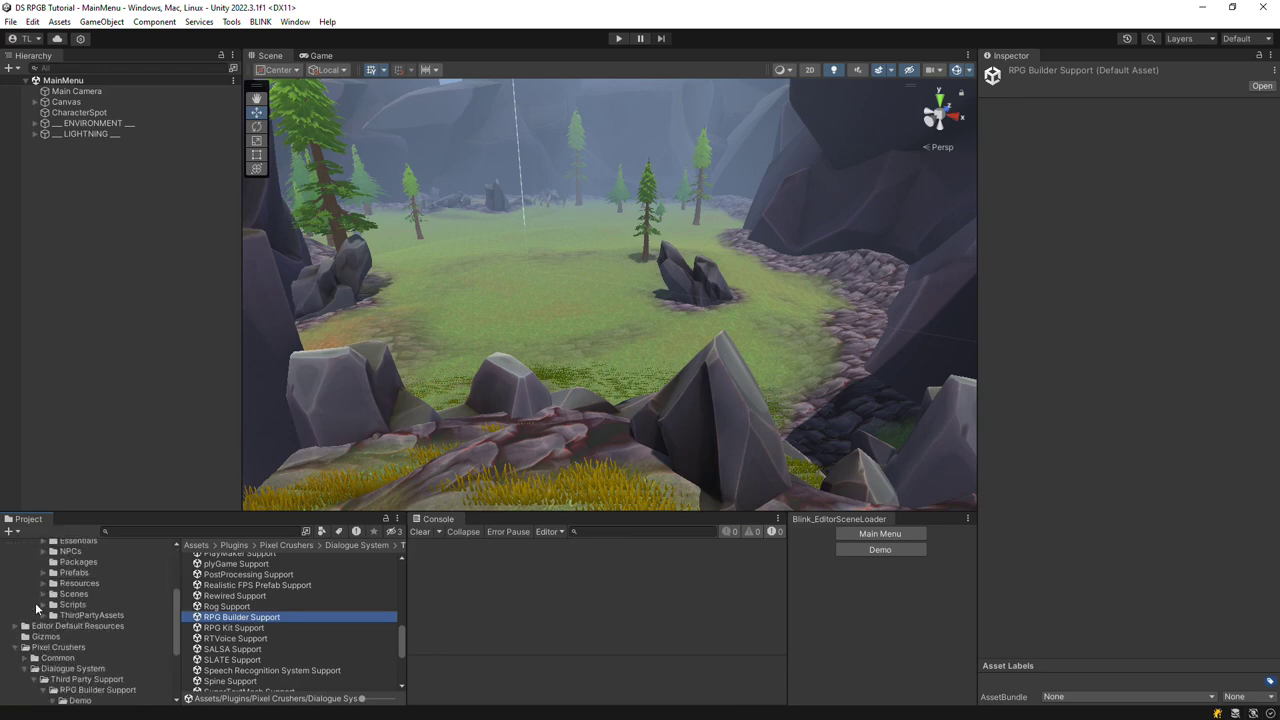
click(43, 583)
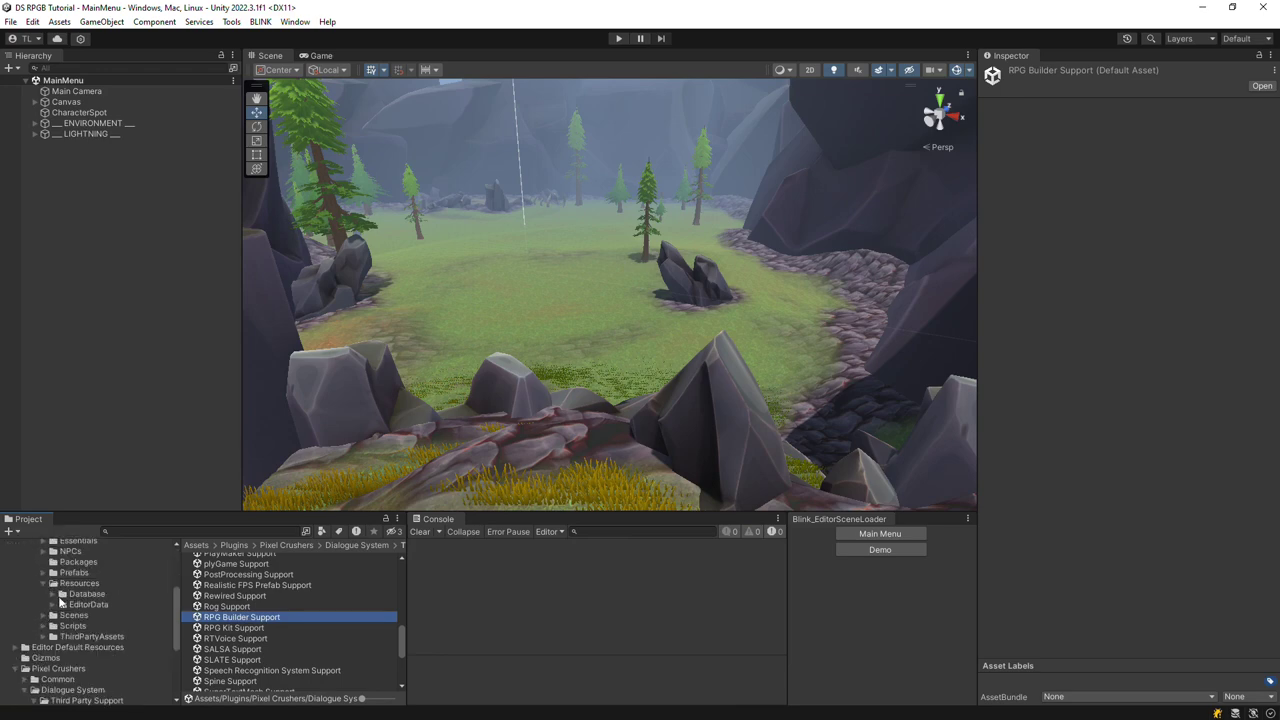
click(69, 596)
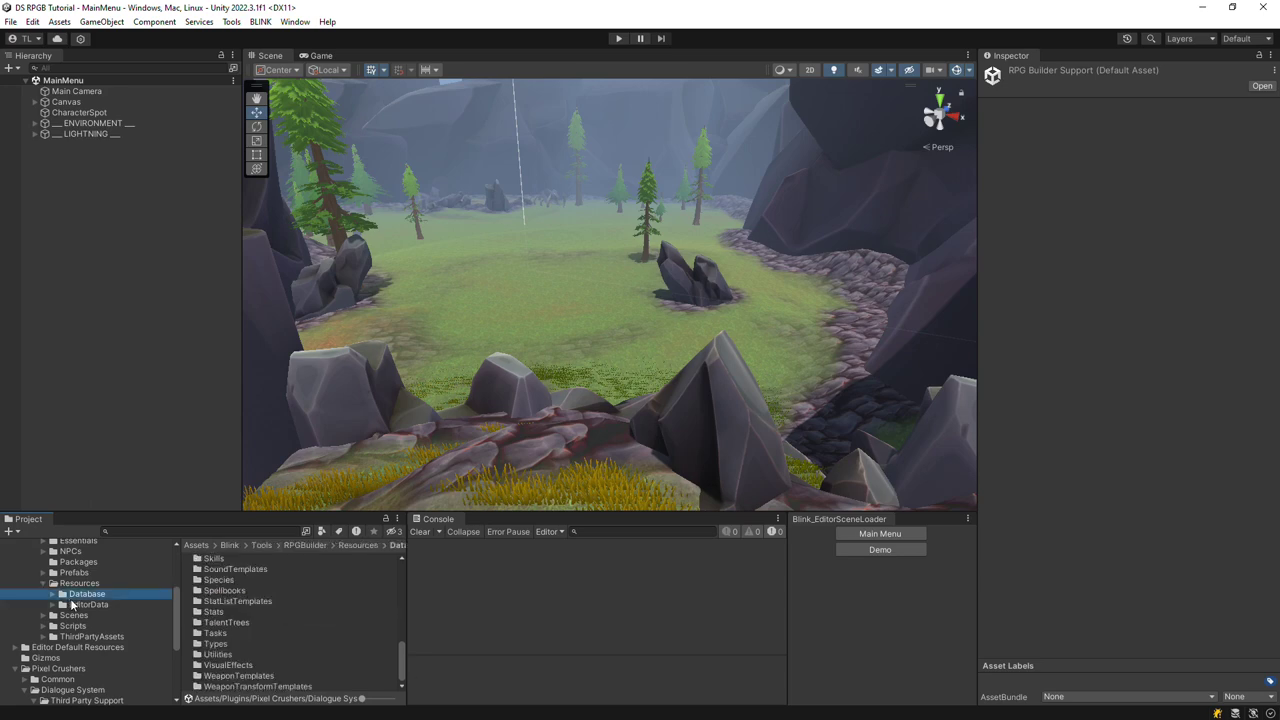
Step: Create a folder named DialogueSystemNpcTemplates inside the Database folder
right_click(72, 596)
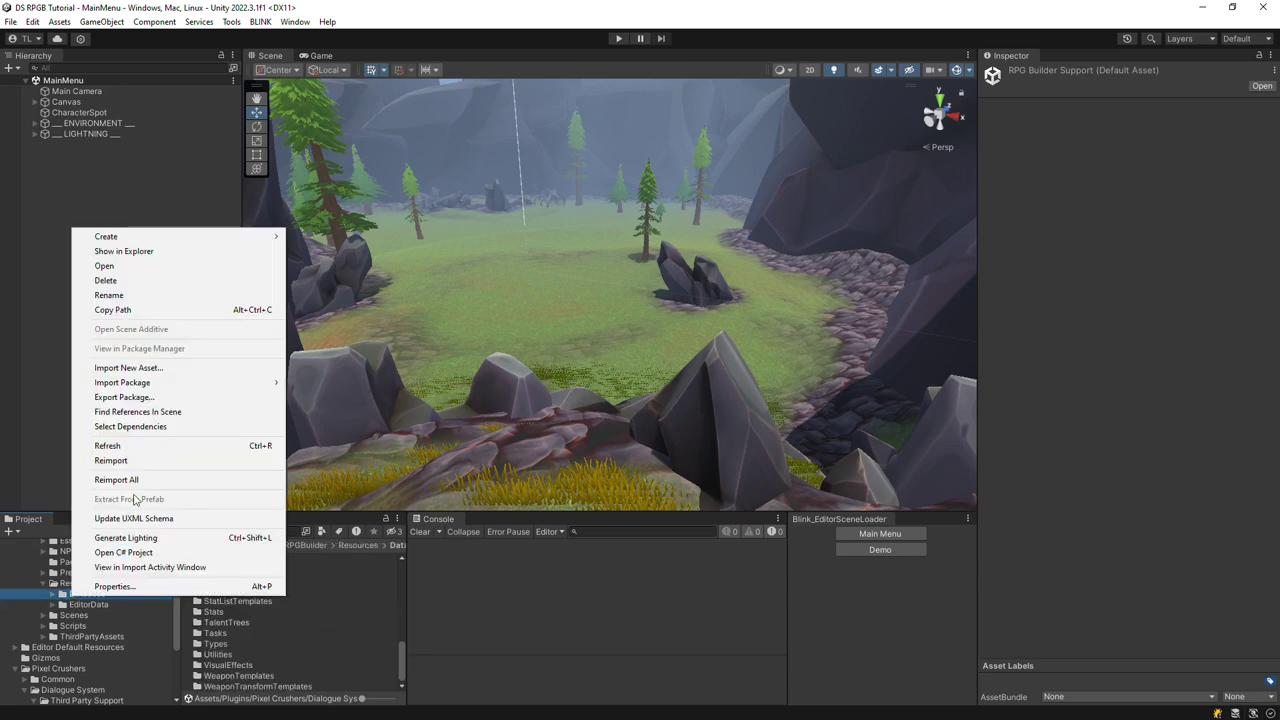
mouse_move(200, 237)
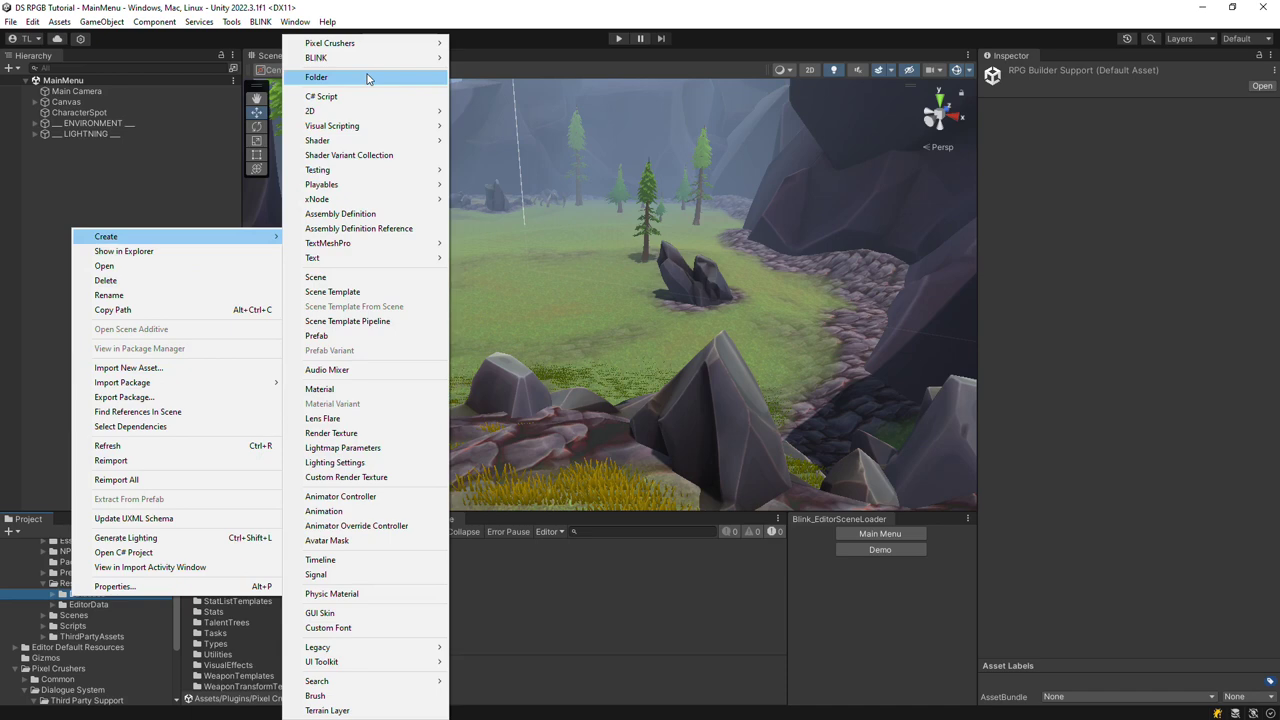
click(368, 80)
text(Dia)
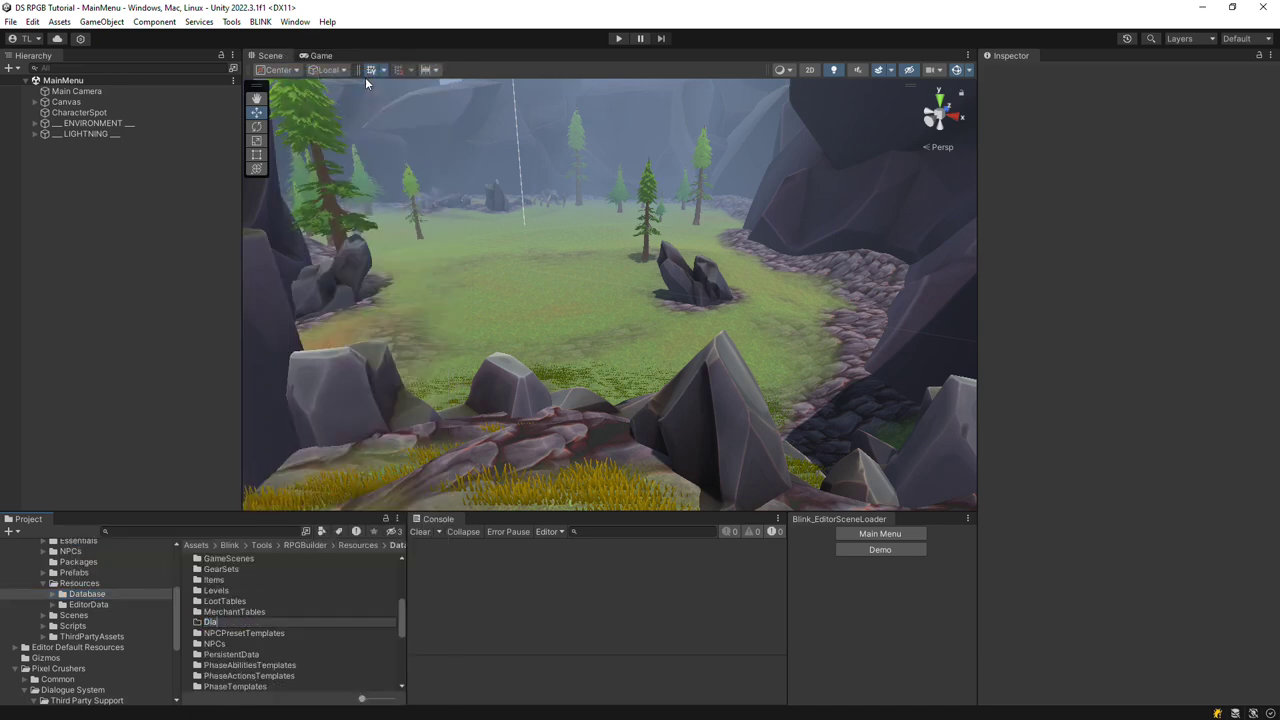
text(logueSystemNpcTemplates)
key(Return)
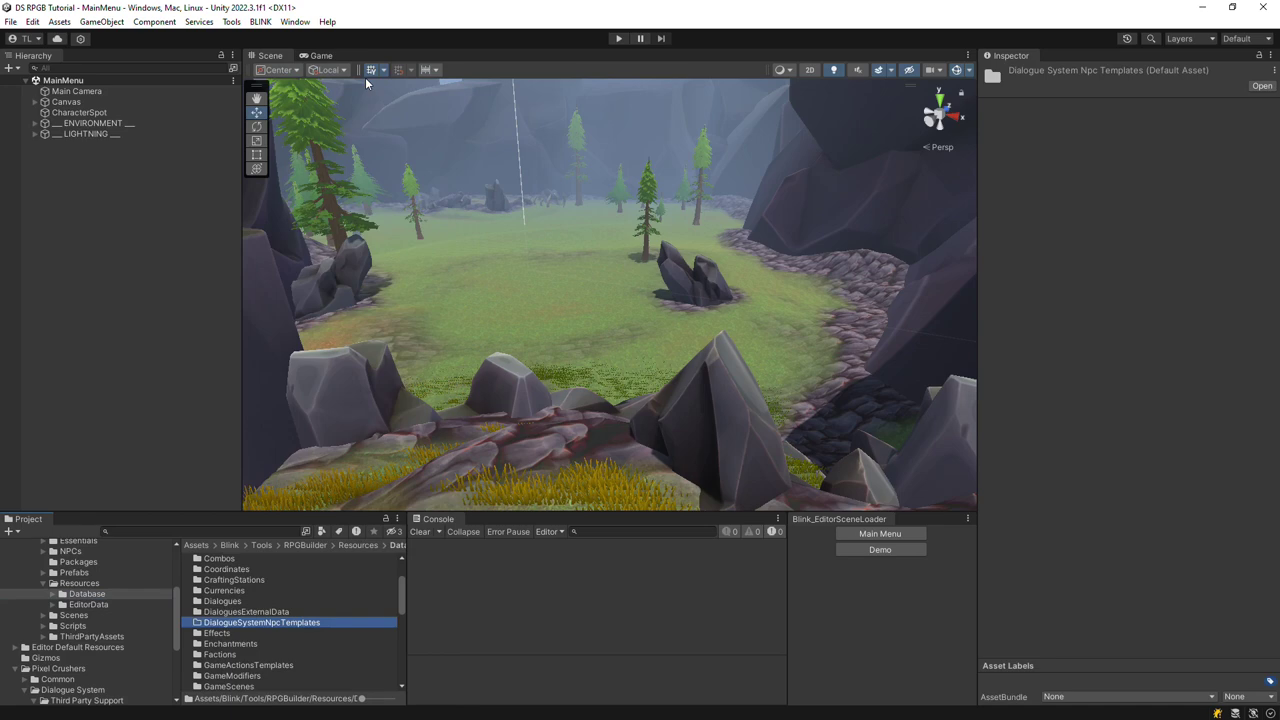
Step: Select the AI editor category and add RPGBuilderEditorDialogueSystemModule to its Modules as Element 7
click(100, 604)
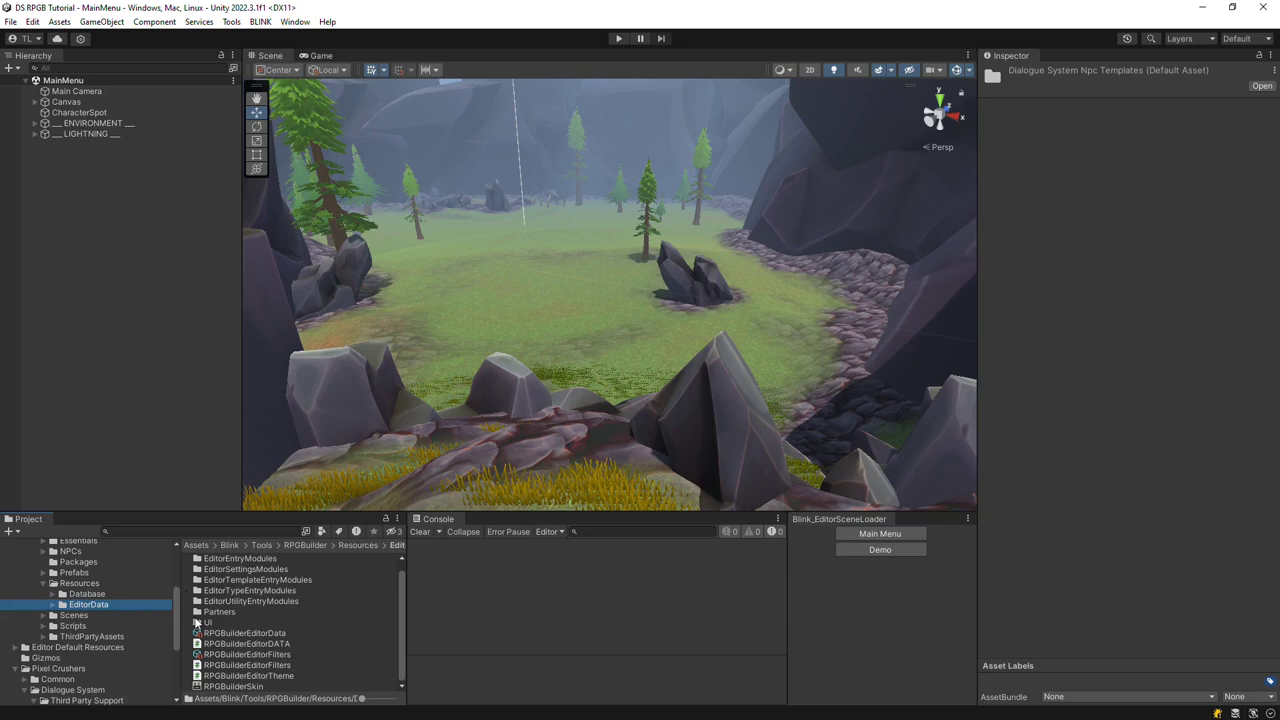
click(53, 605)
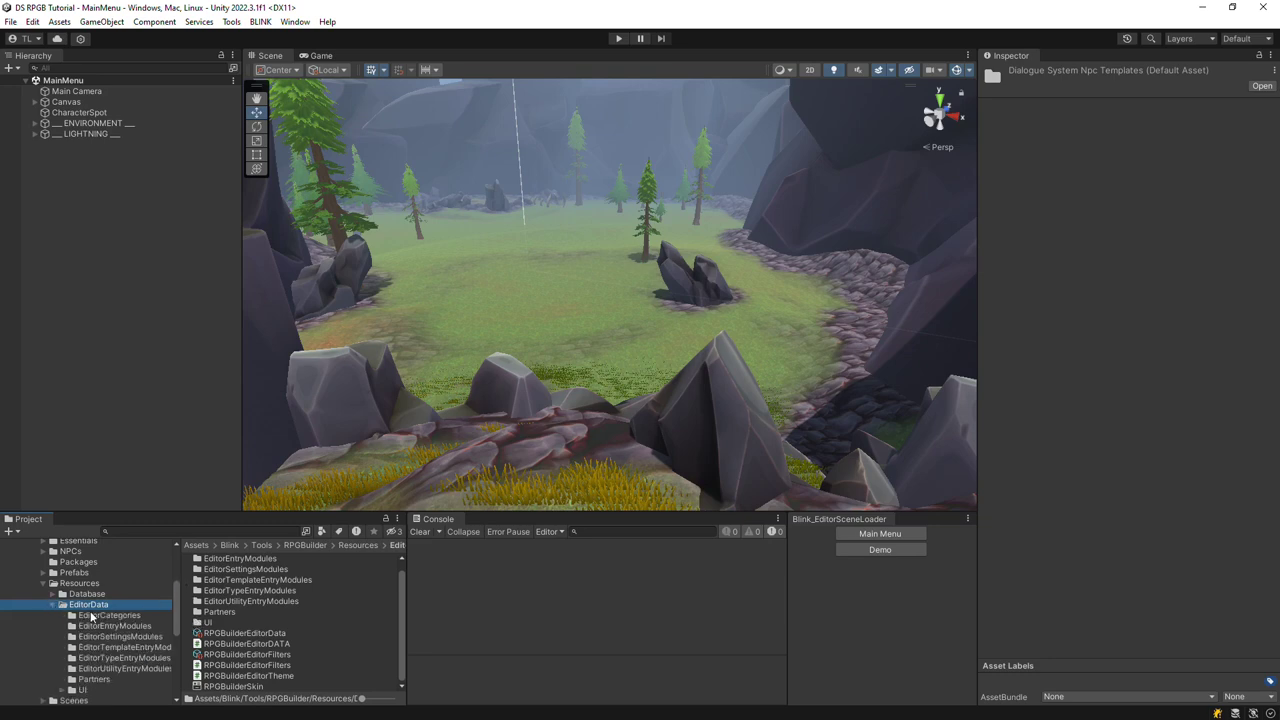
click(91, 614)
click(207, 560)
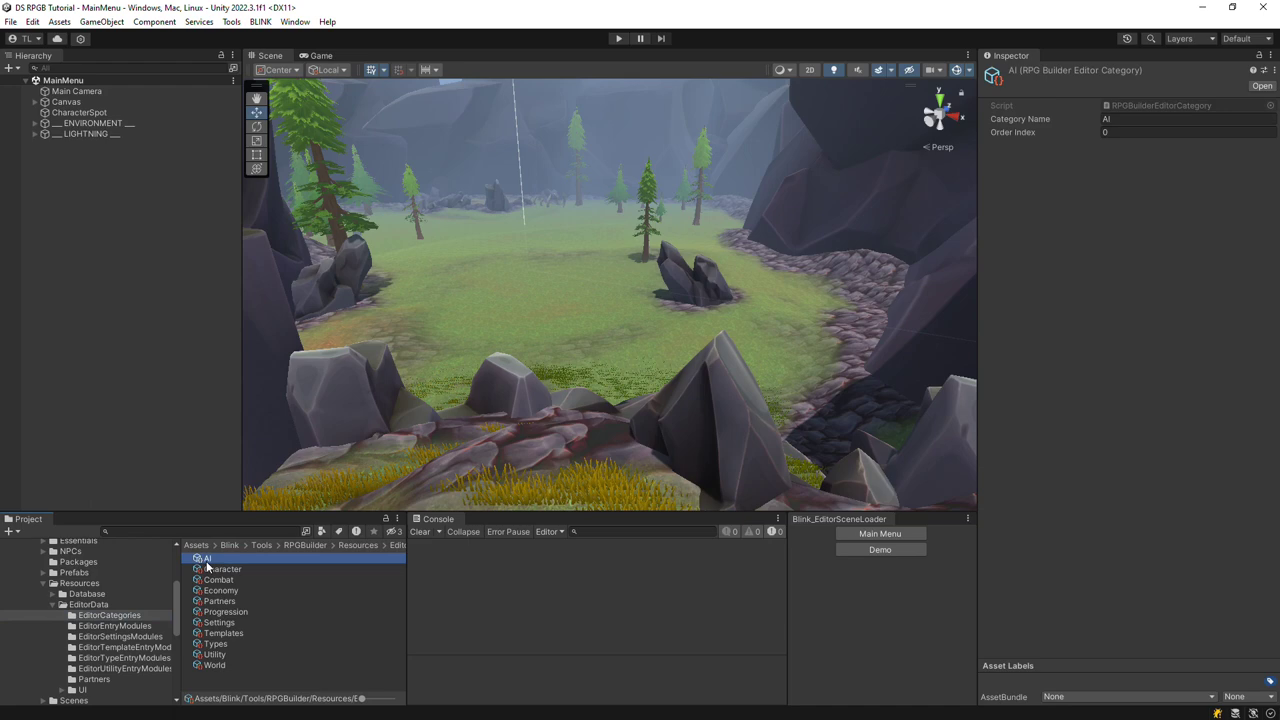
drag(174, 600, 167, 660)
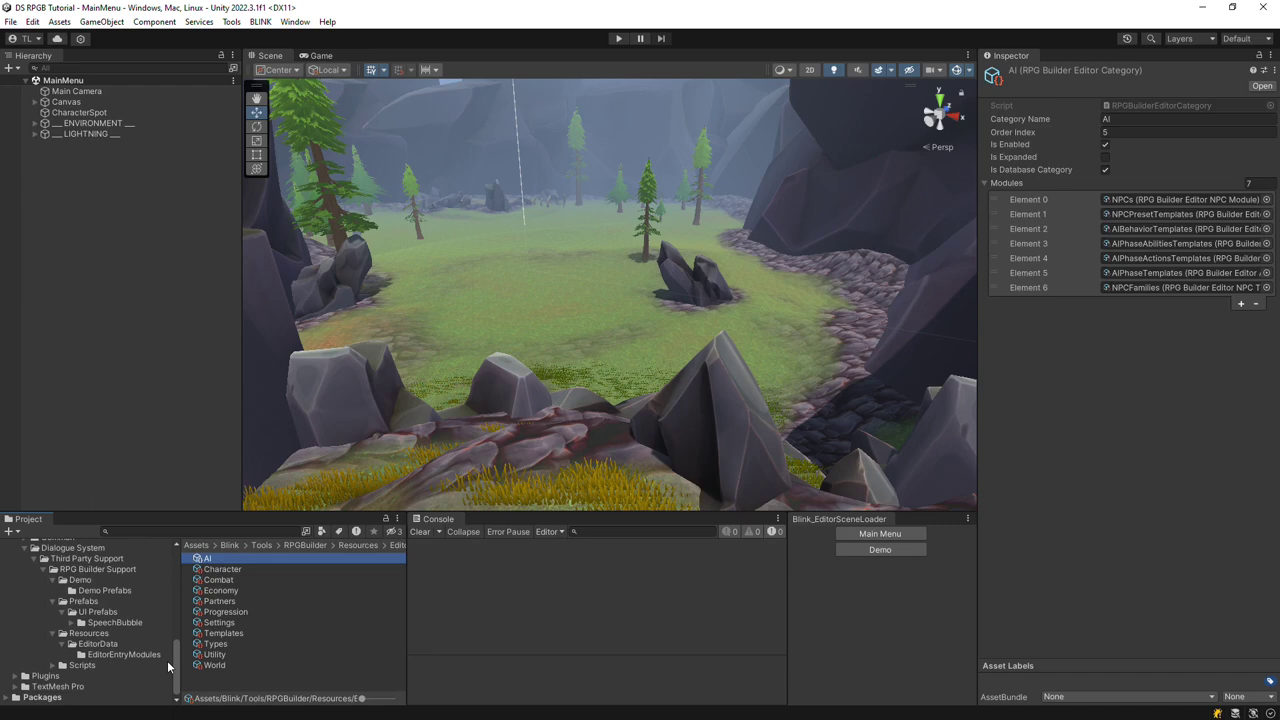
click(110, 654)
drag(271, 560, 1015, 185)
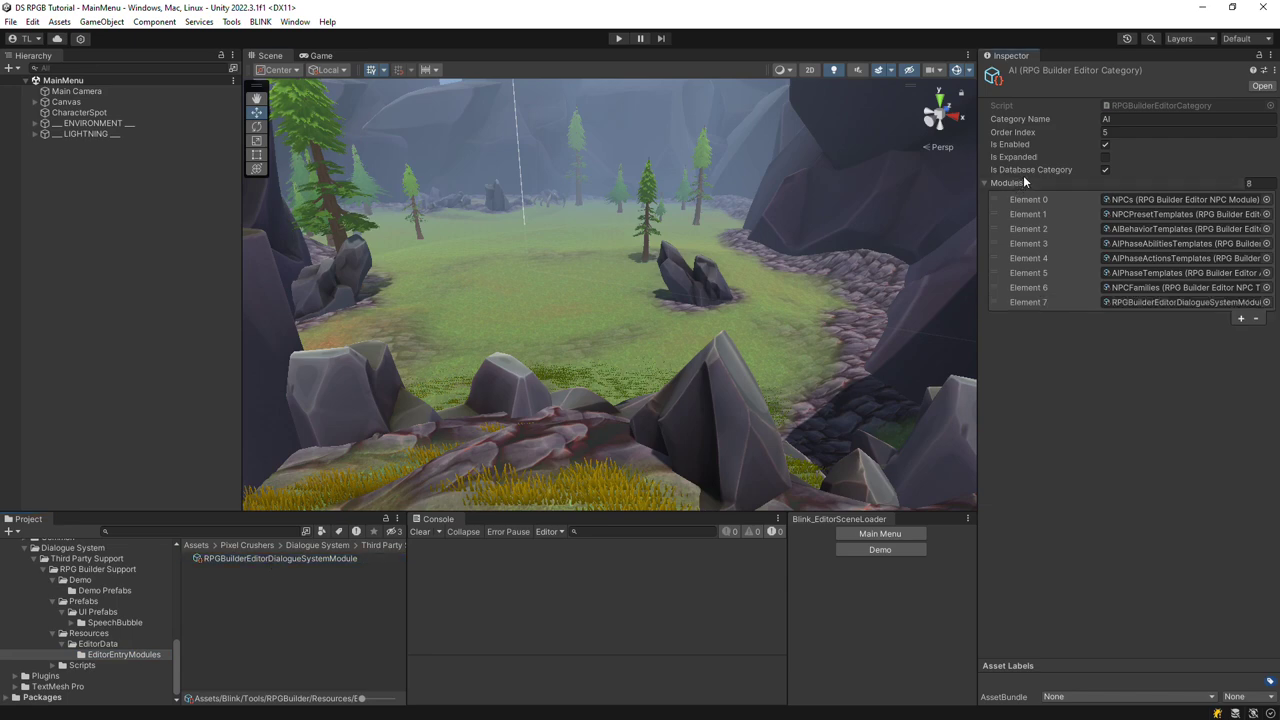
Step: Open and dock the RPG Builder editor, expand its AI category, and reload the Main Menu scene
click(260, 21)
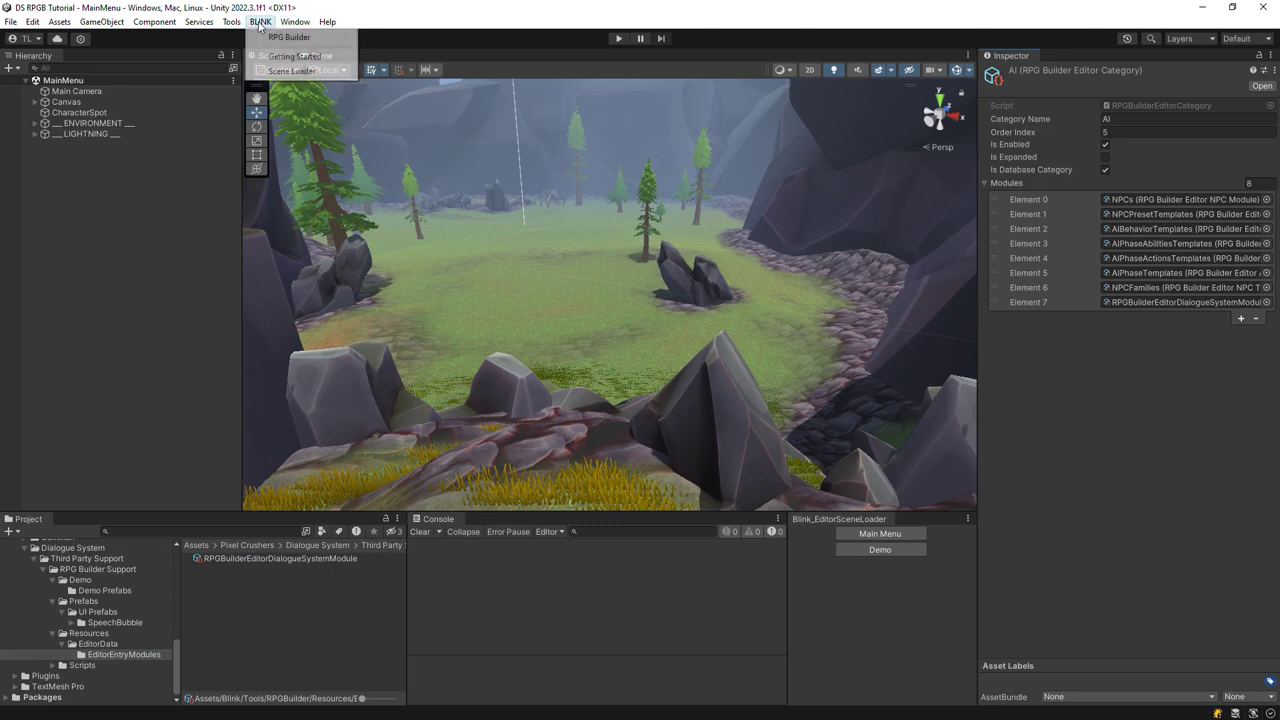
click(270, 37)
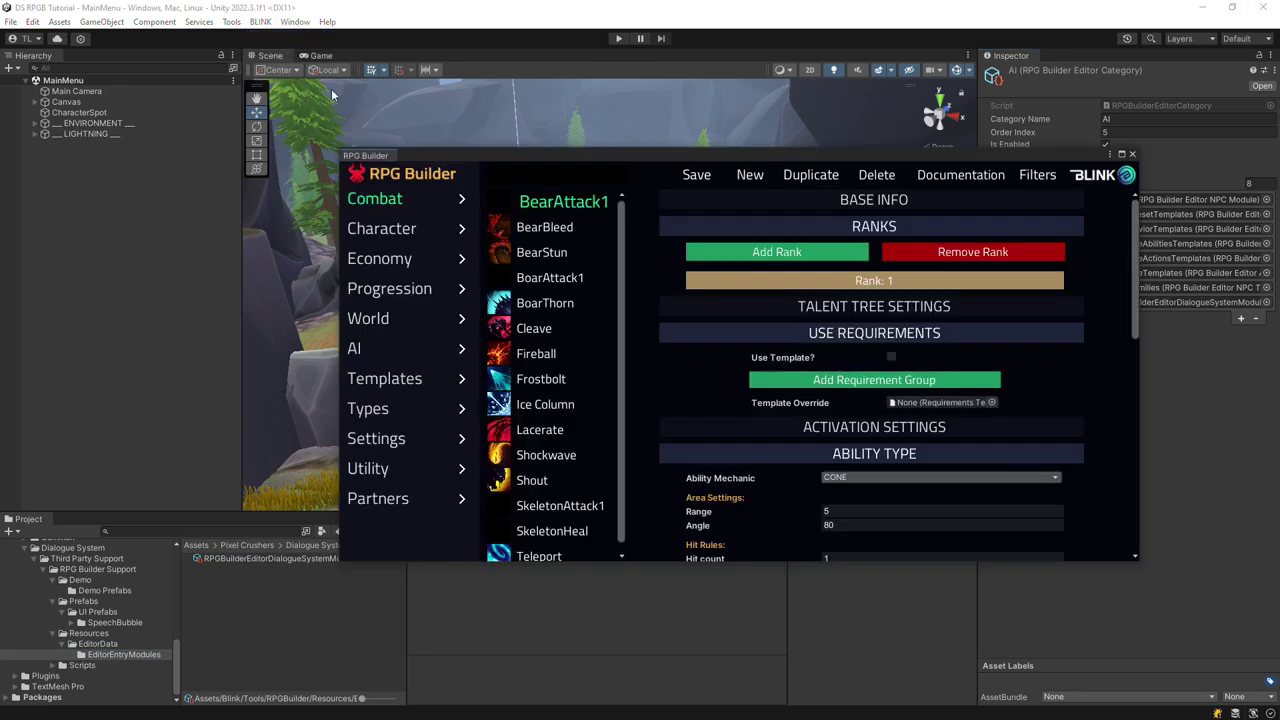
drag(364, 160, 372, 90)
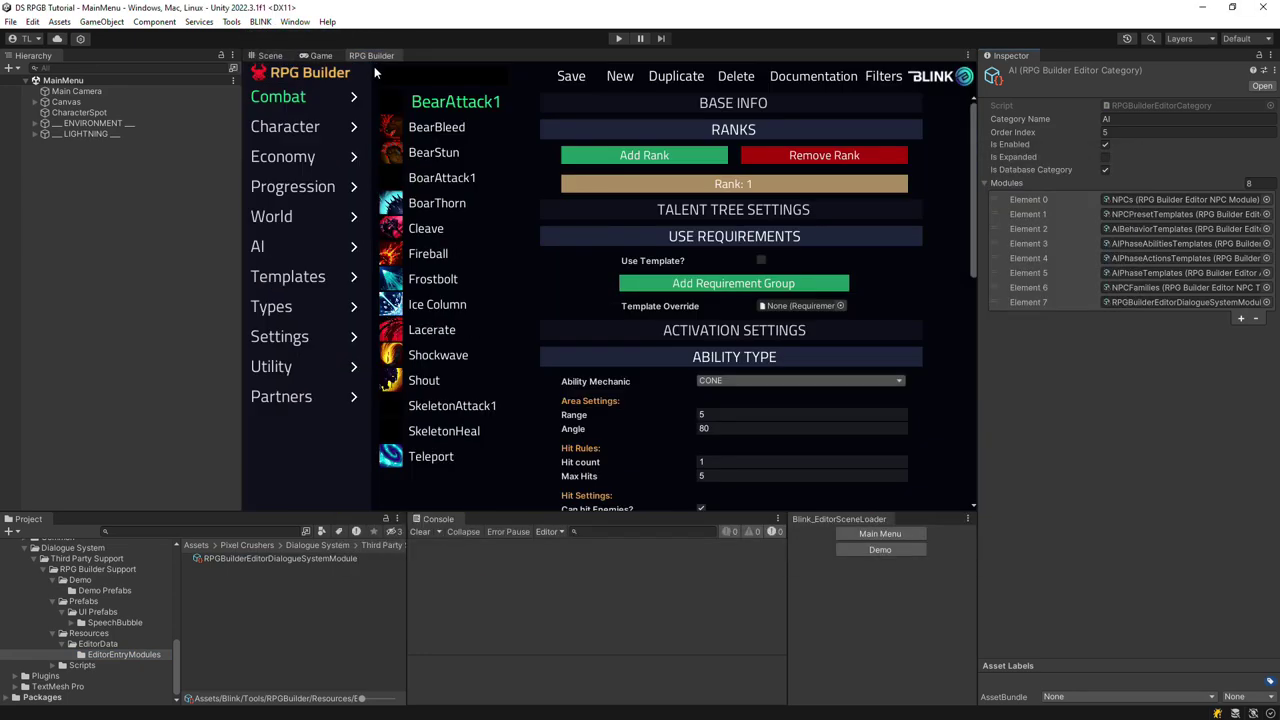
click(302, 253)
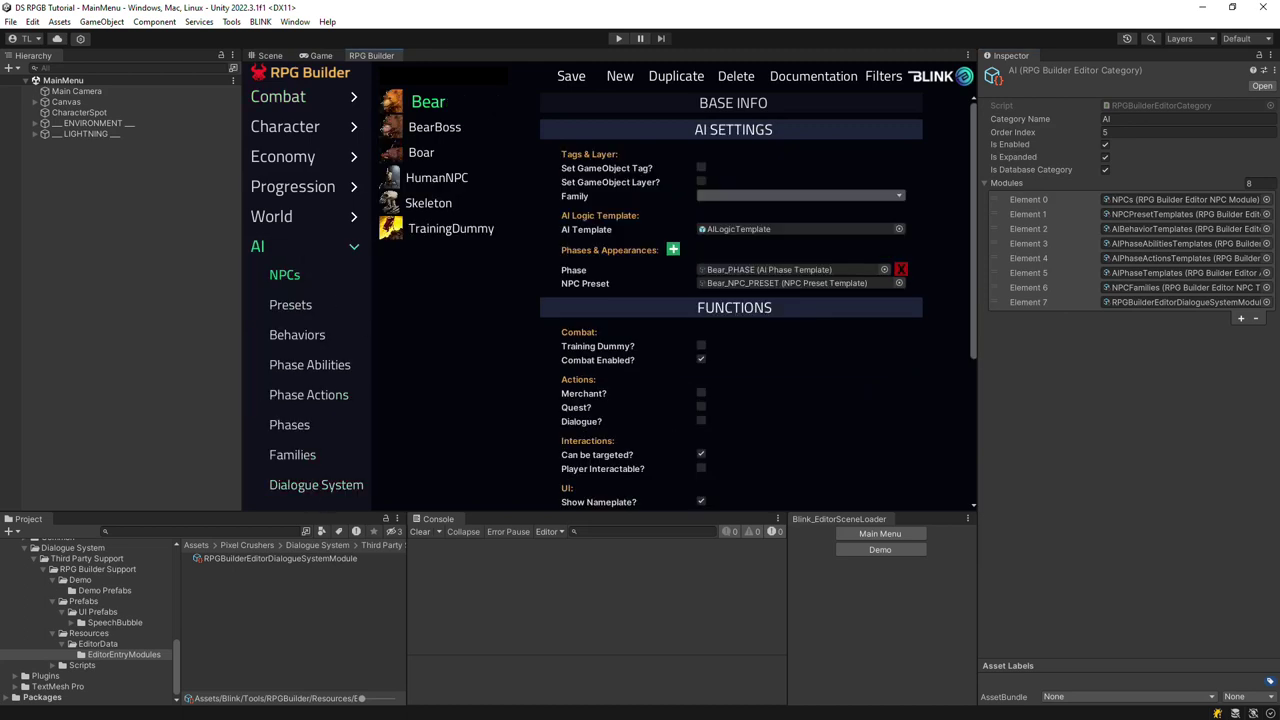
click(880, 533)
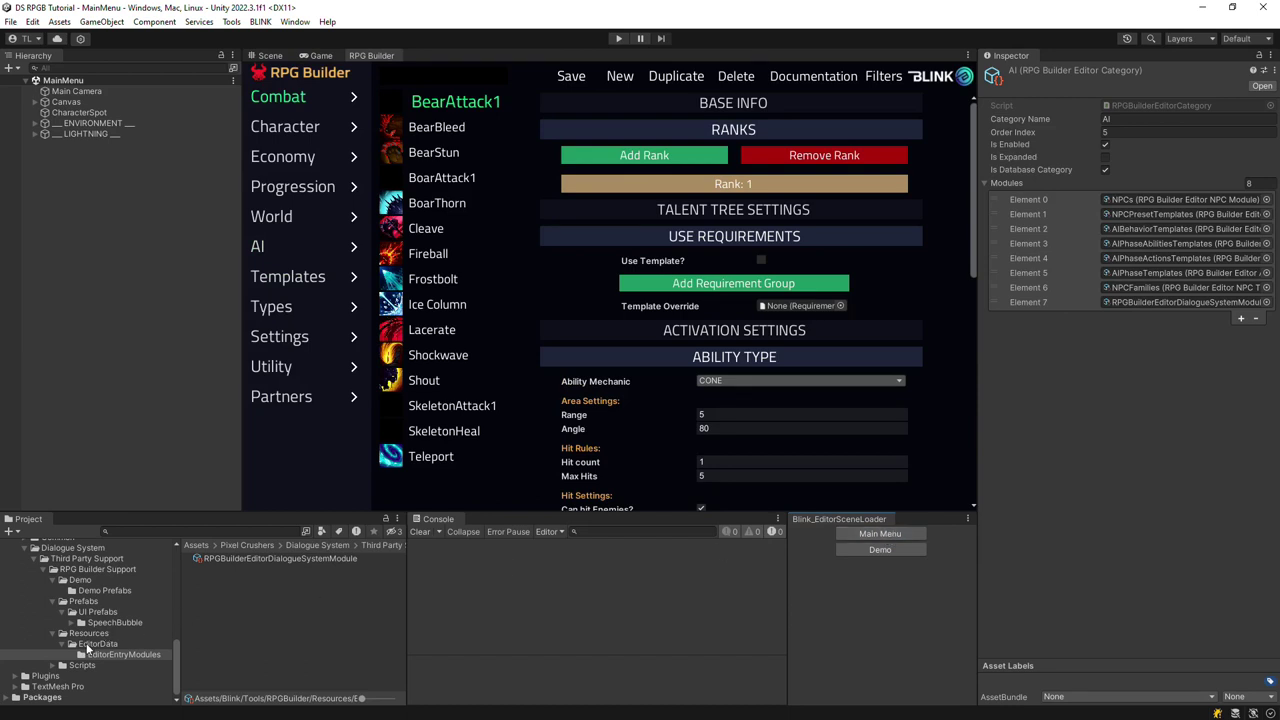
Step: Place the DialogueManager_RPGBuilder prefab into the MainMenu hierarchy, collapsing components and widening the Inspector
click(74, 604)
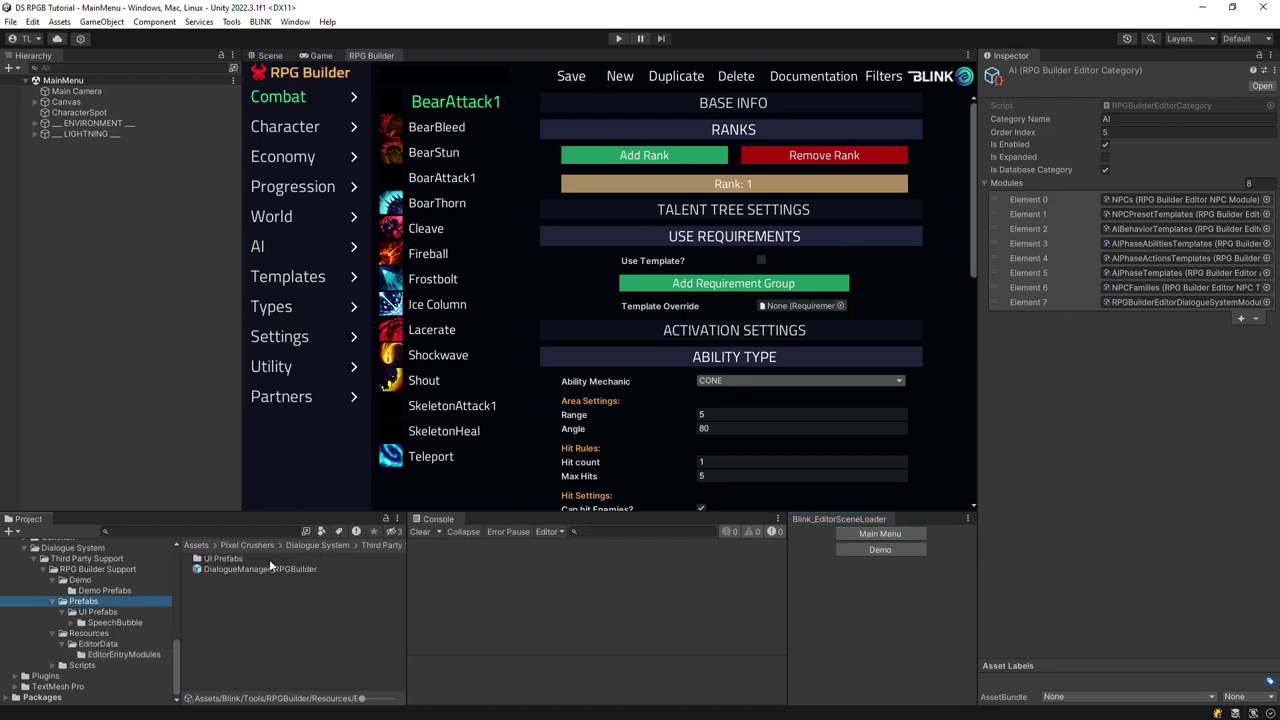
drag(272, 566, 89, 216)
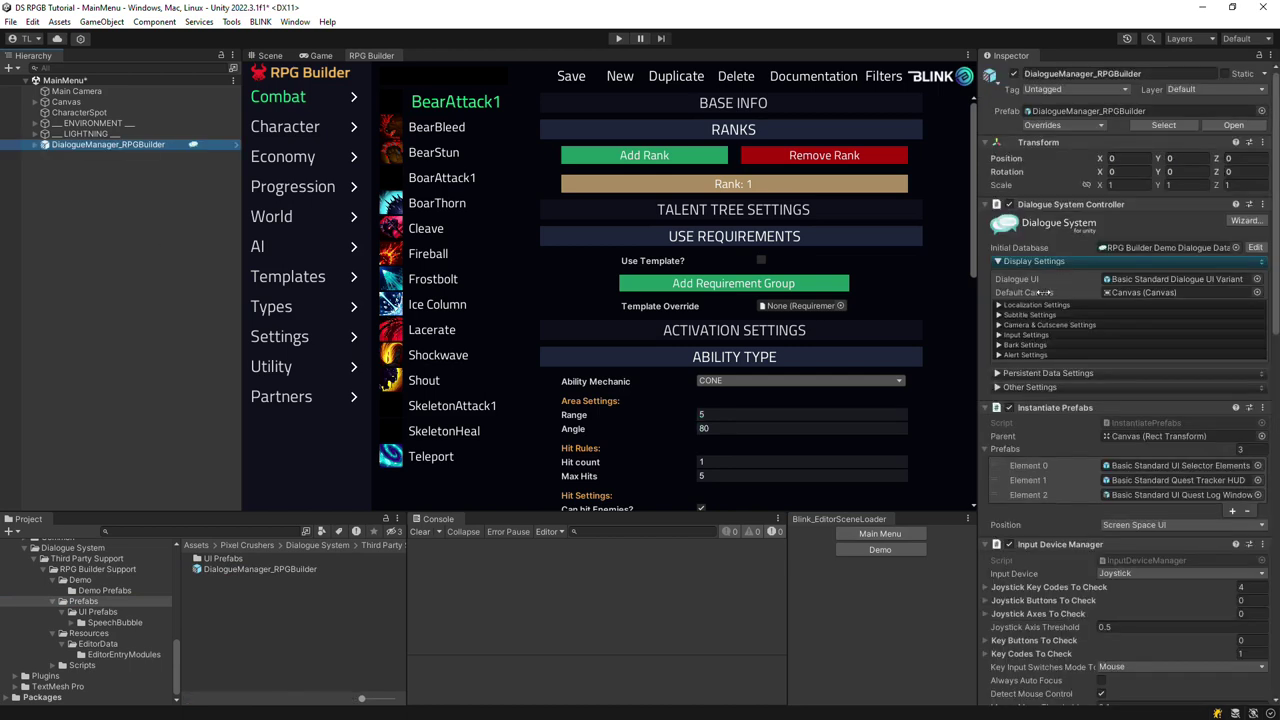
click(1132, 543)
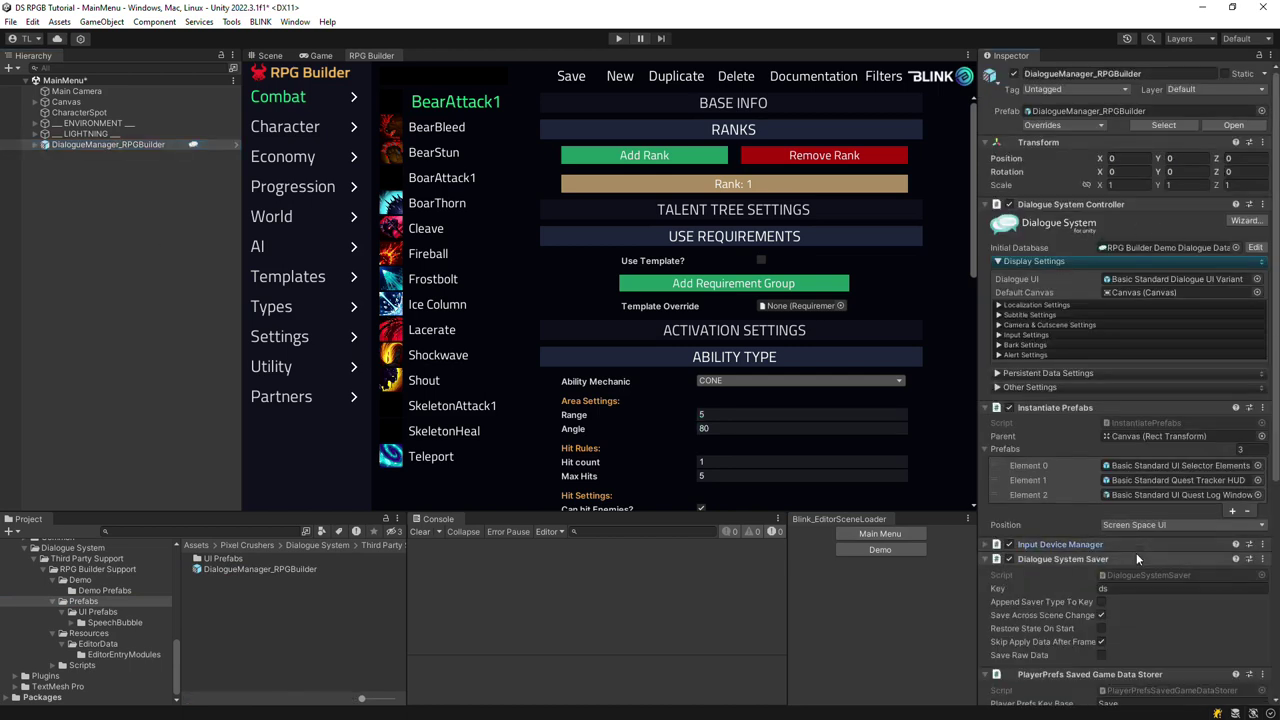
click(1136, 558)
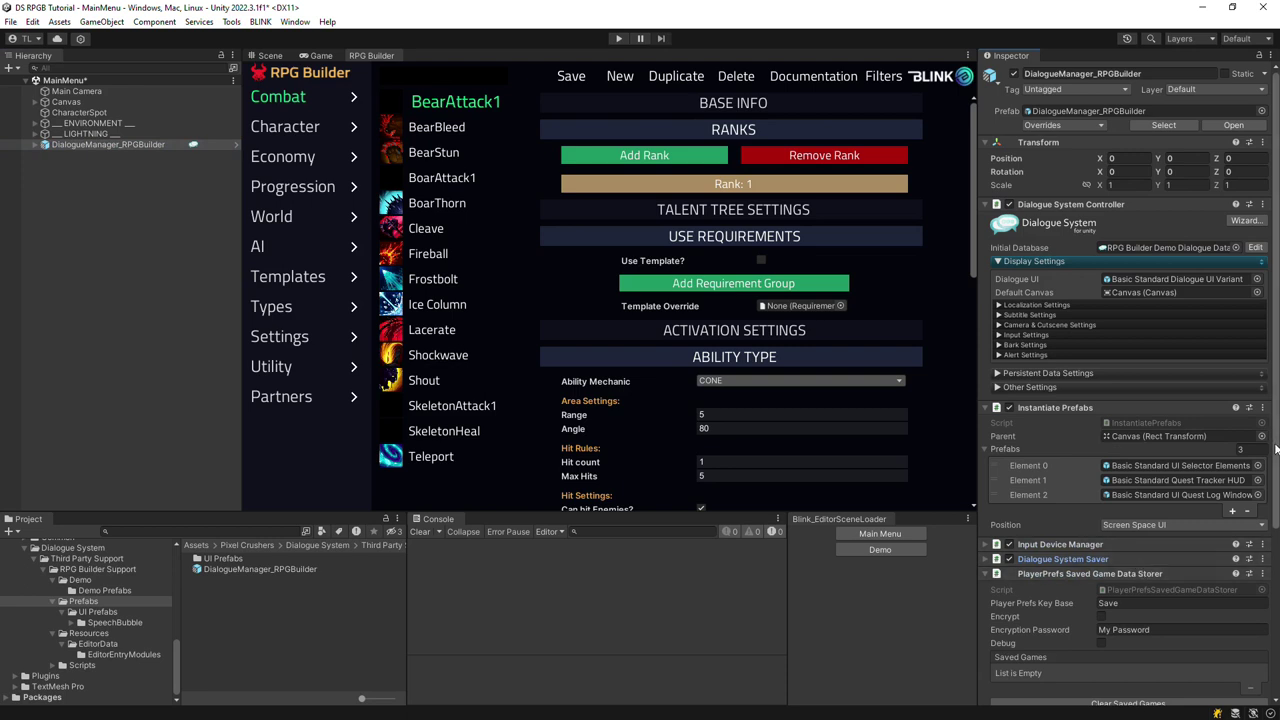
scroll(1136, 558, down, 4)
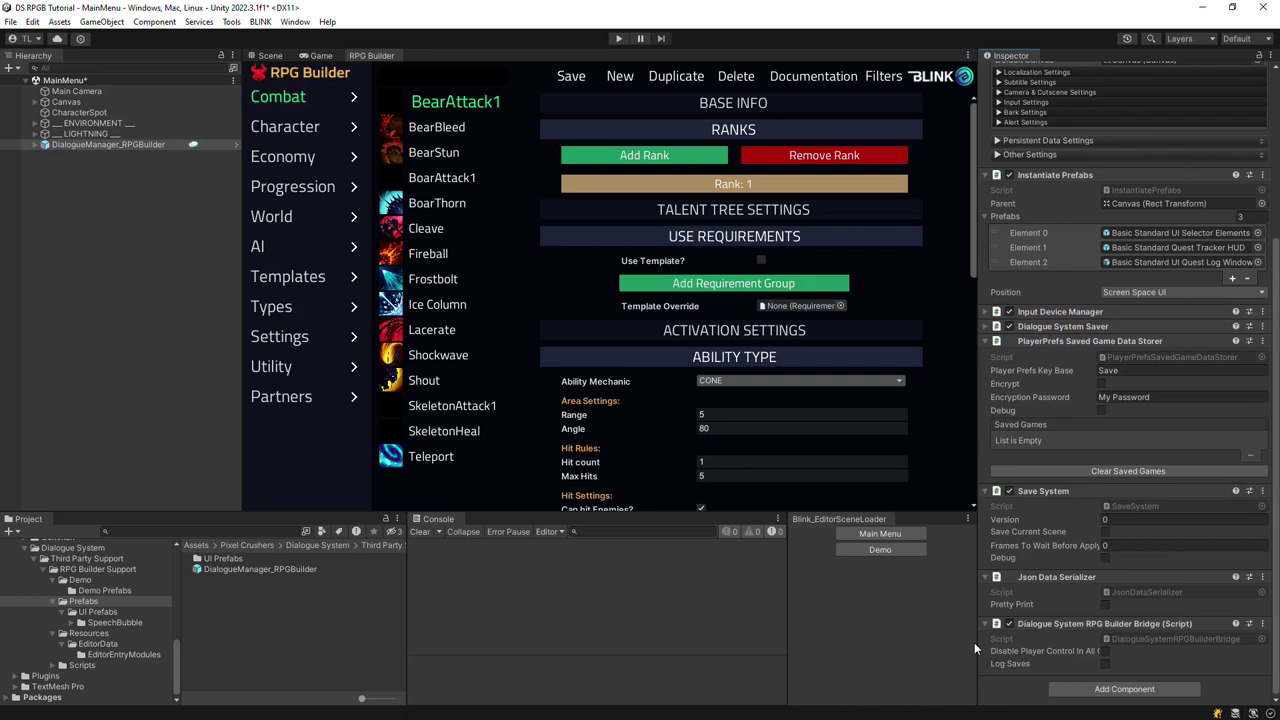
drag(974, 642, 1020, 637)
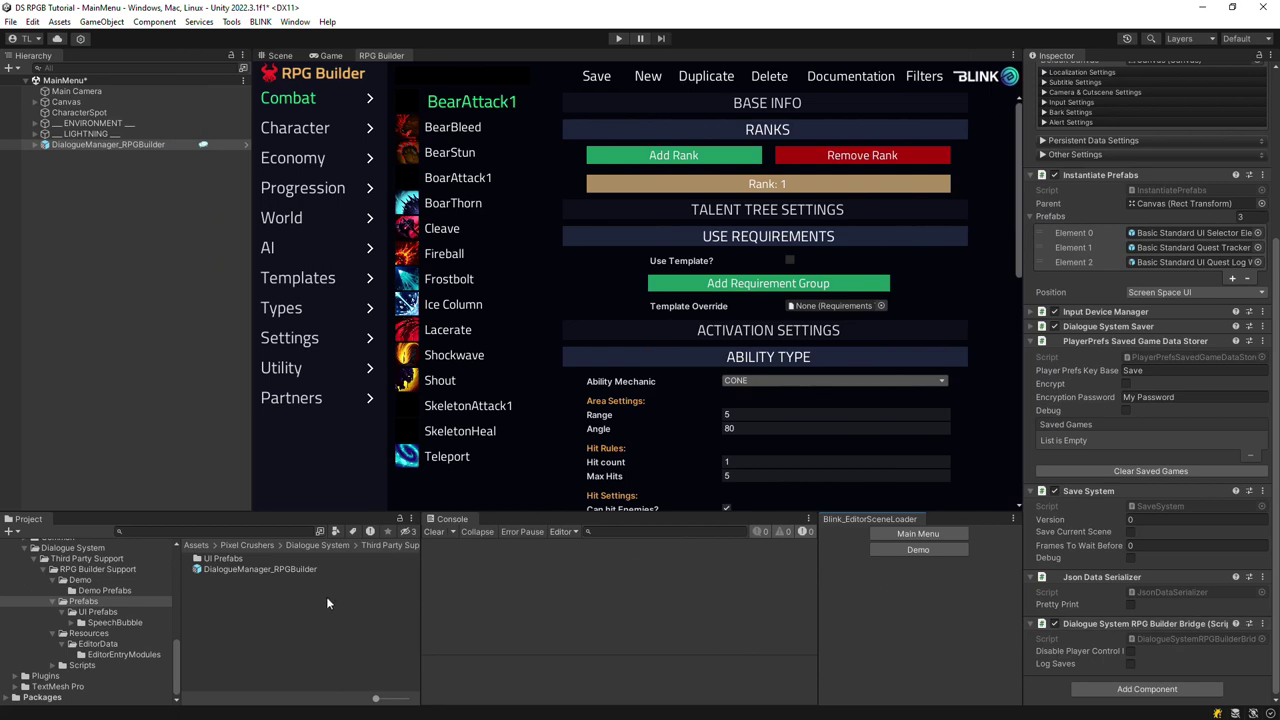
drag(175, 670, 170, 570)
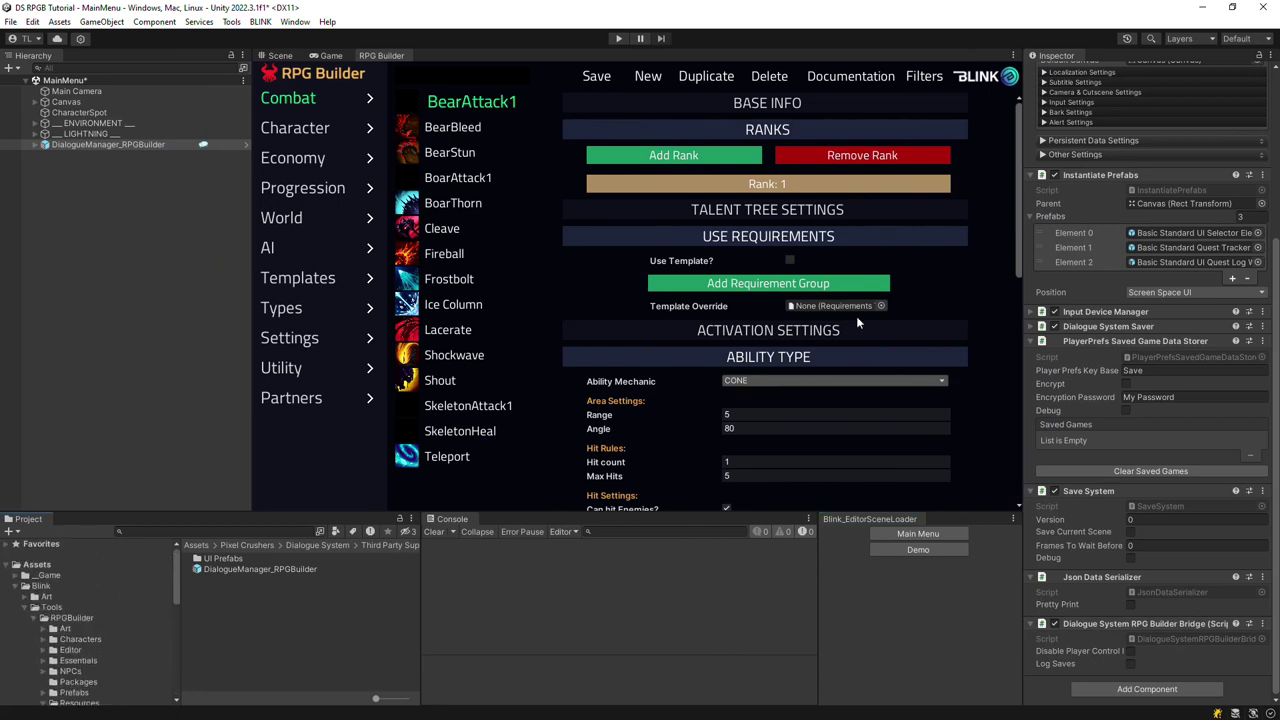
Step: Save the scene's DialogueManager_RPGBuilder into _Game/Prefabs as DialogueManager_RPGBuilder Variant
scroll(1150, 300, up, 5)
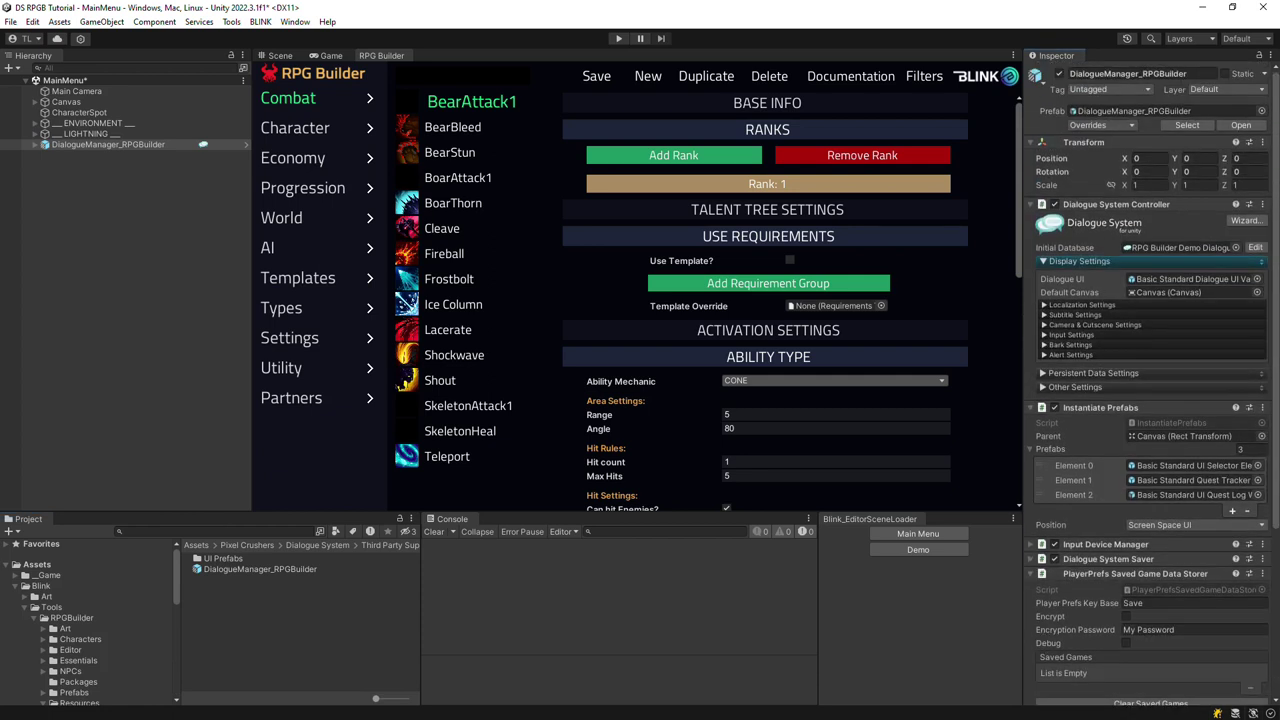
click(1171, 248)
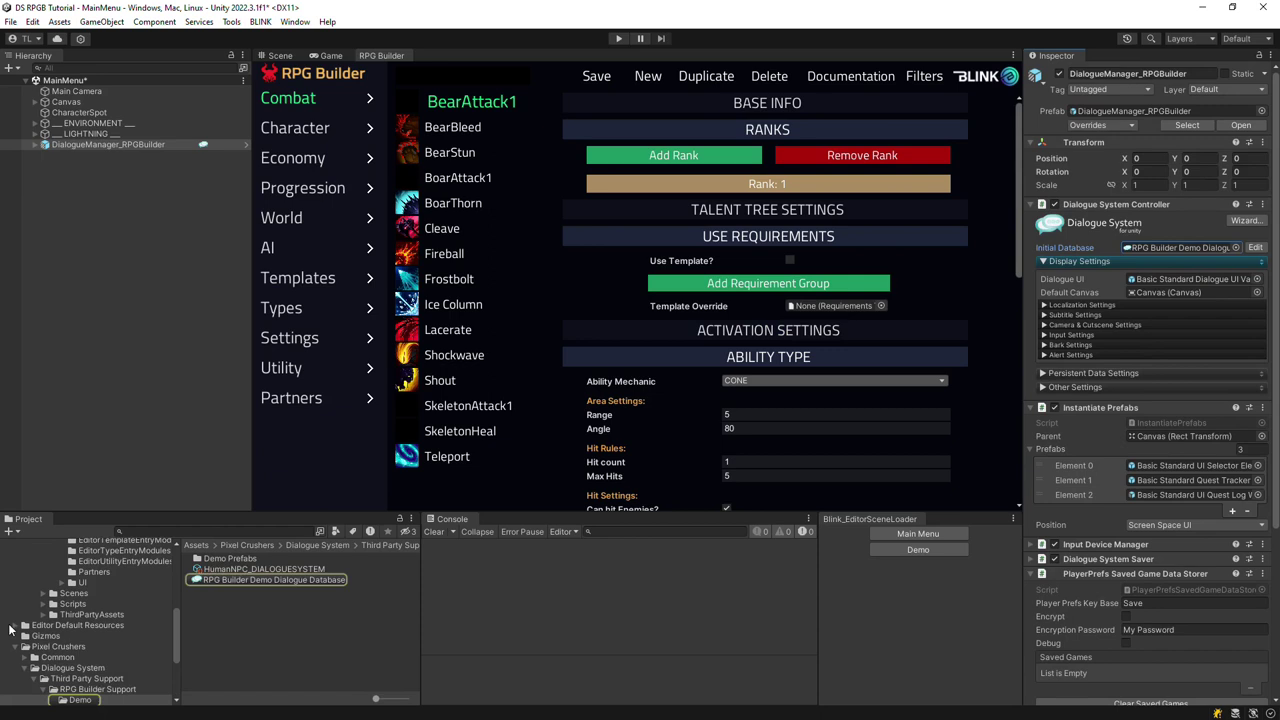
drag(176, 615, 181, 537)
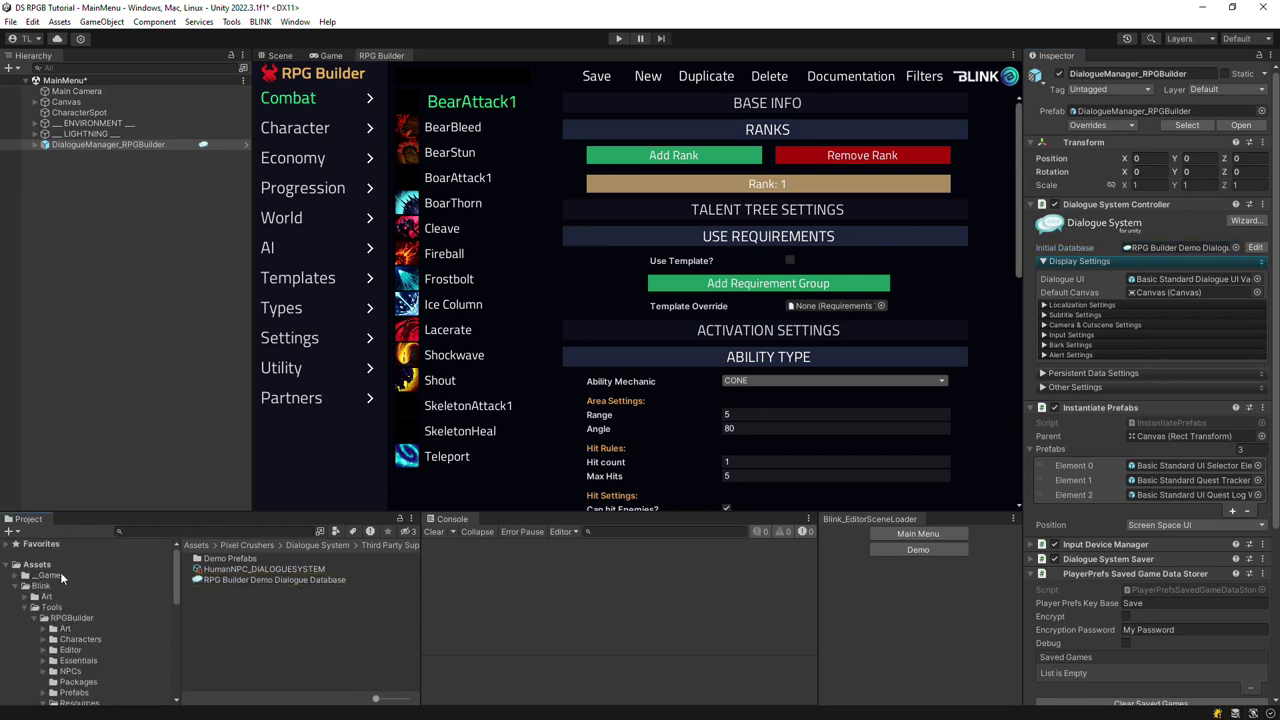
click(15, 576)
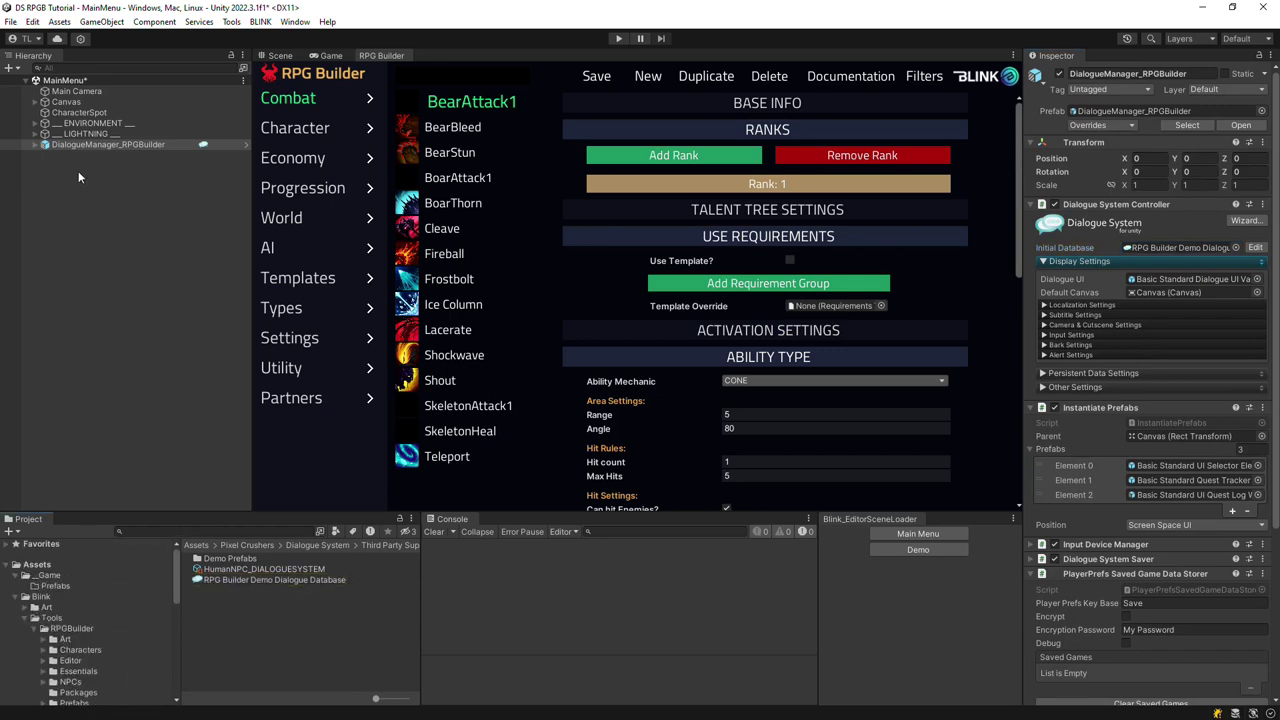
click(81, 142)
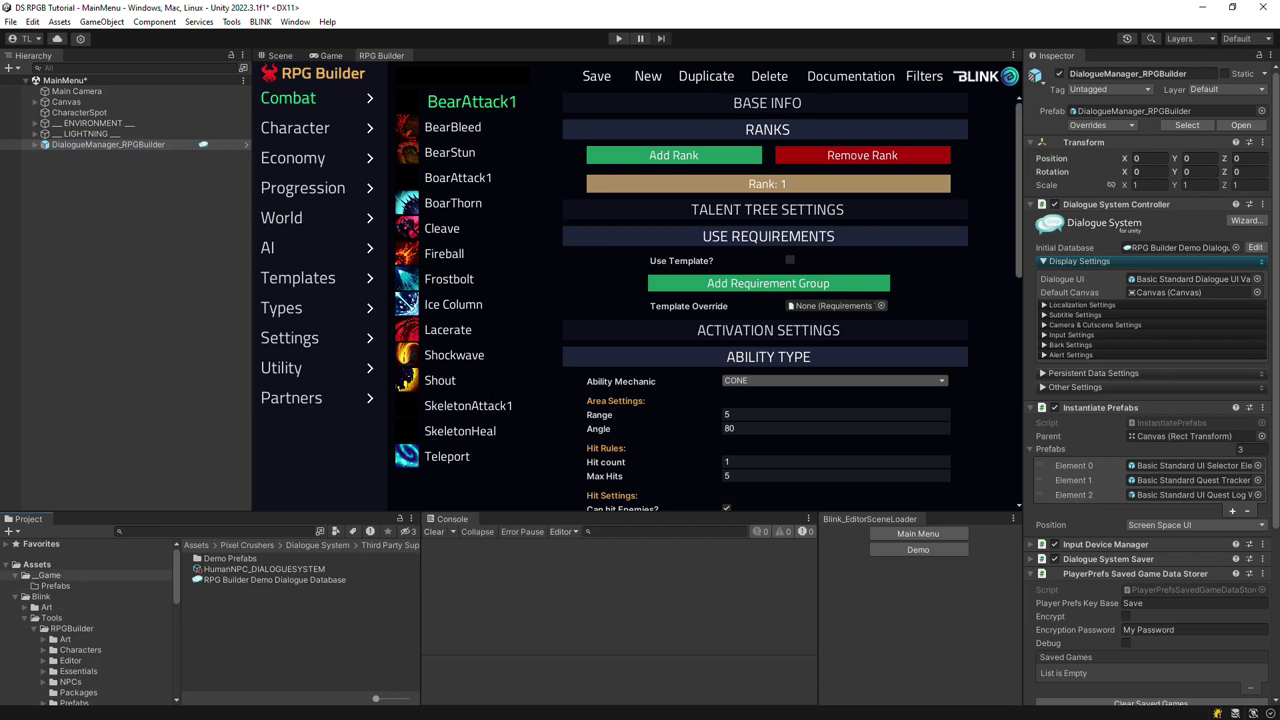
drag(81, 142, 50, 584)
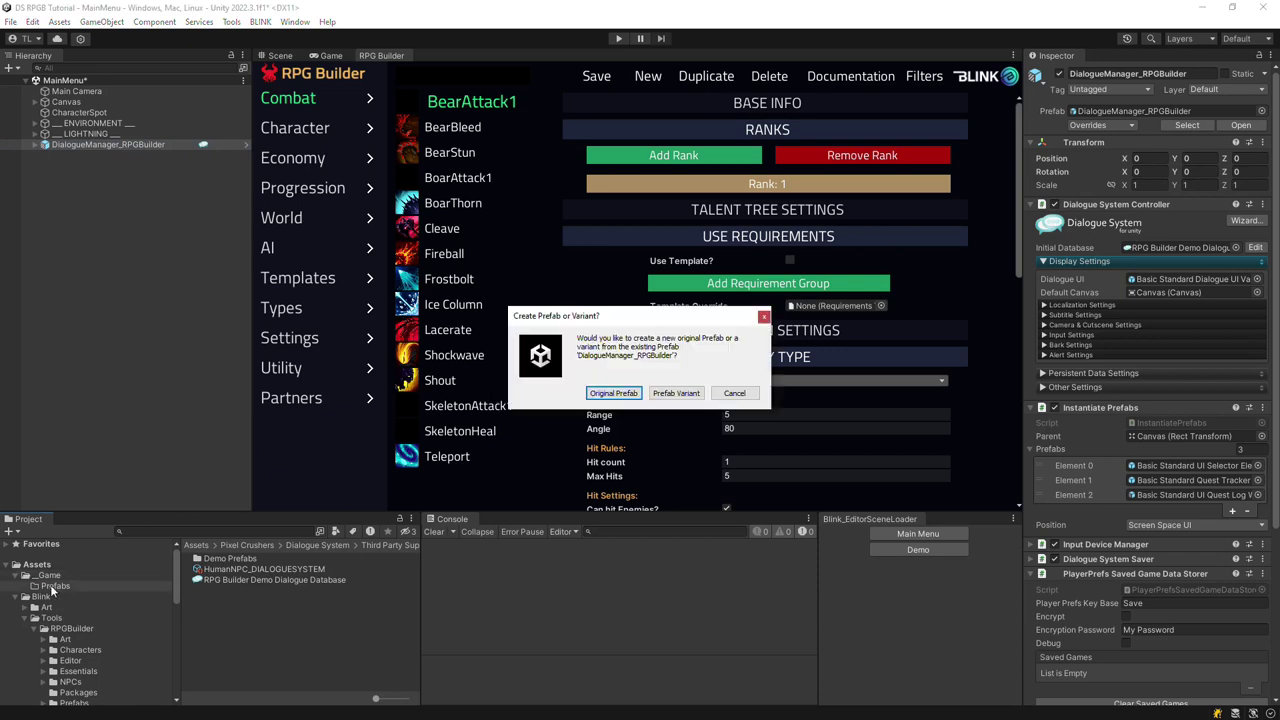
click(677, 393)
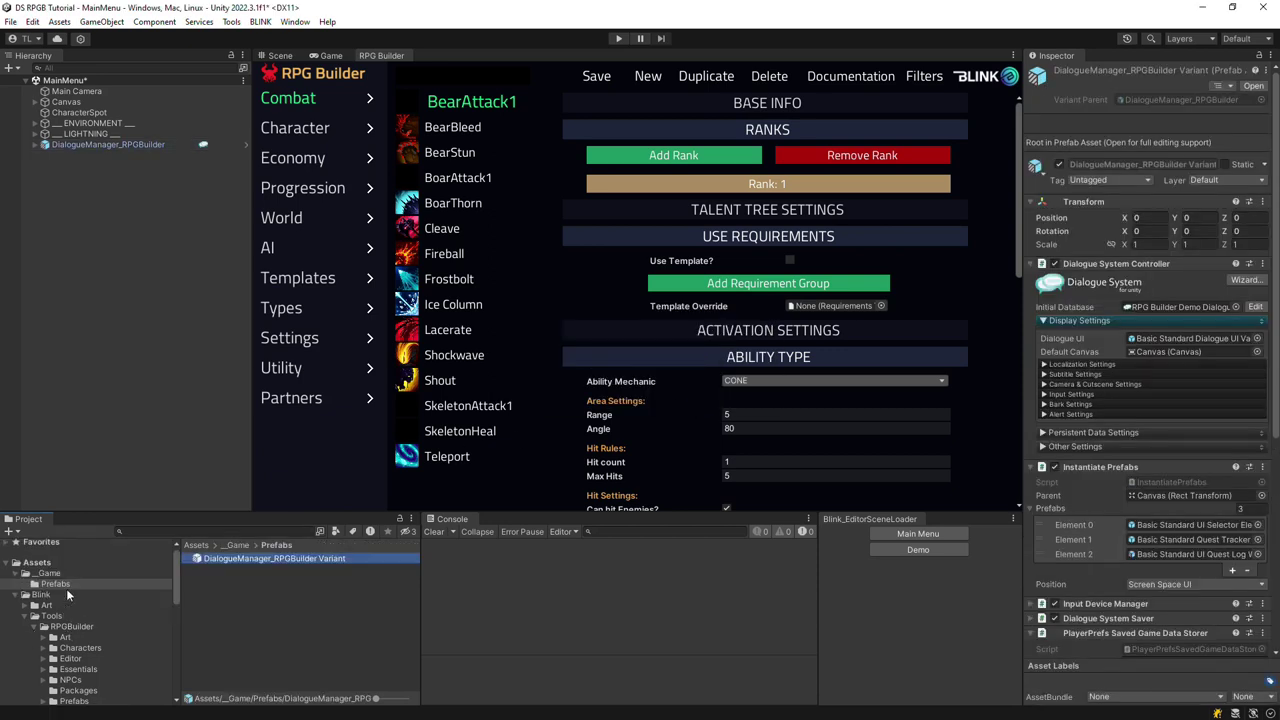
drag(210, 559, 236, 568)
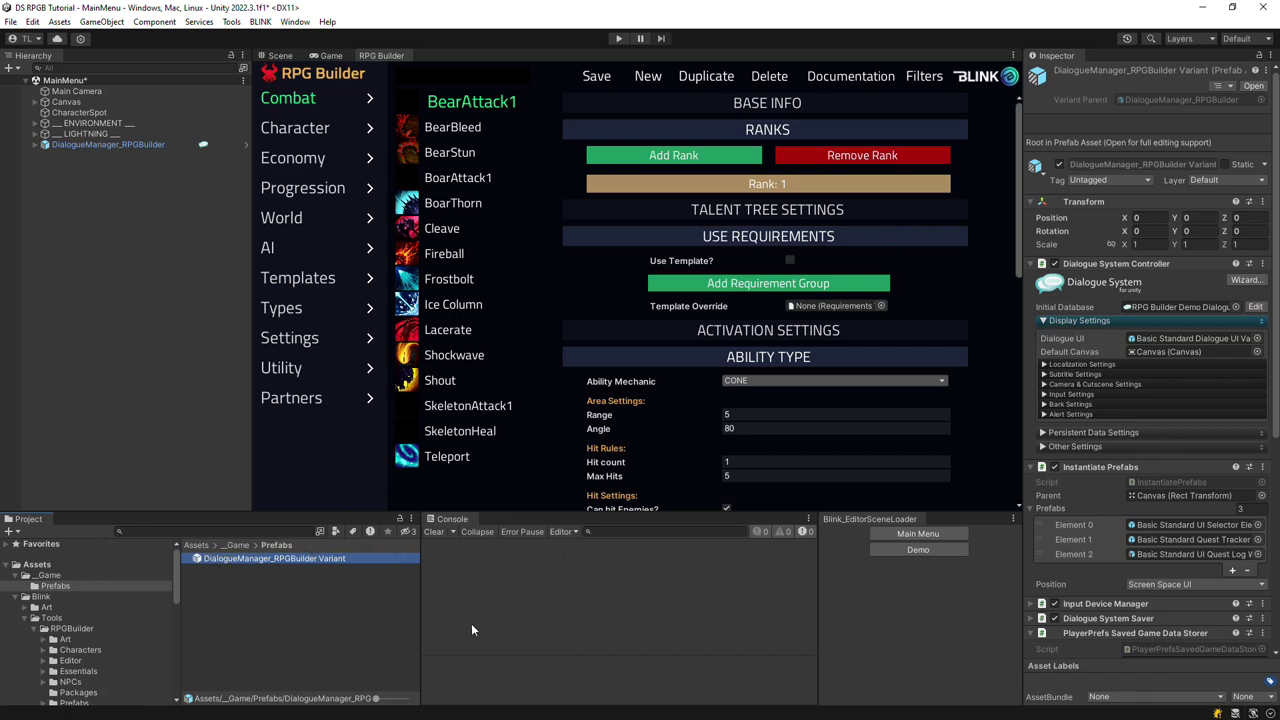
Step: Locate the UI Prefabs folder and inspect the Basic Standard UI Quest Log Window Variant's settings
click(1152, 340)
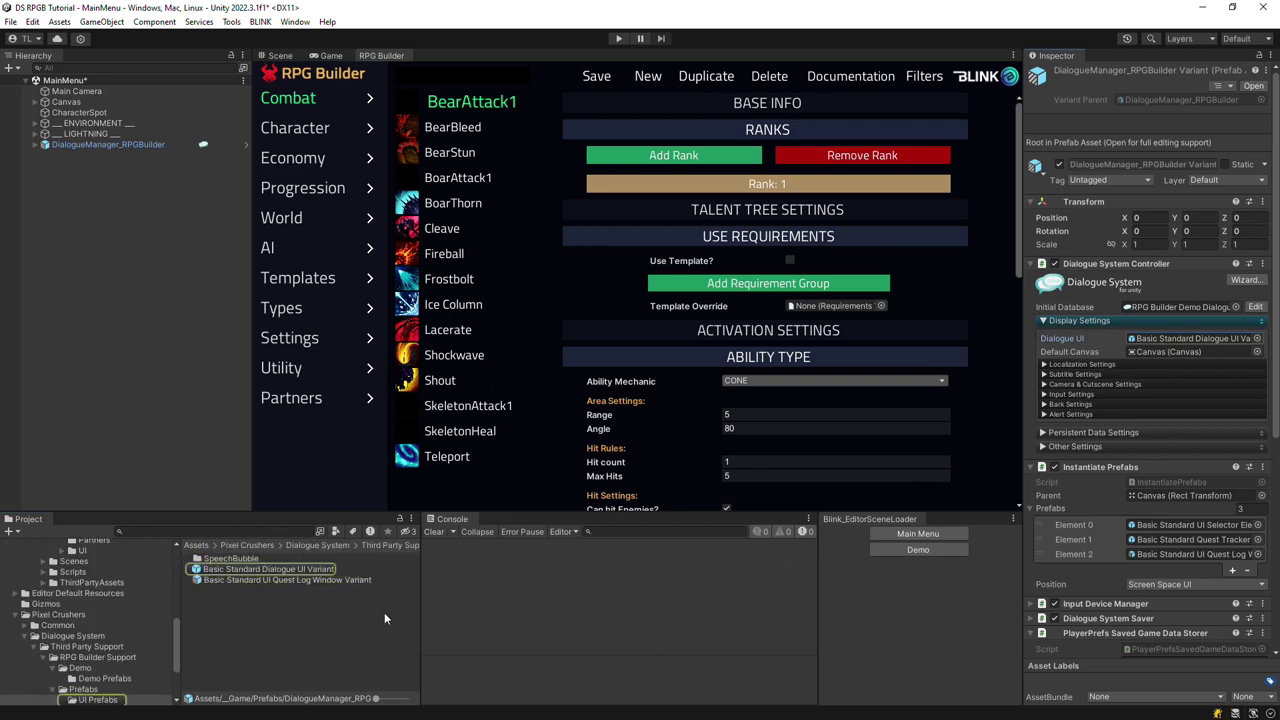
click(287, 571)
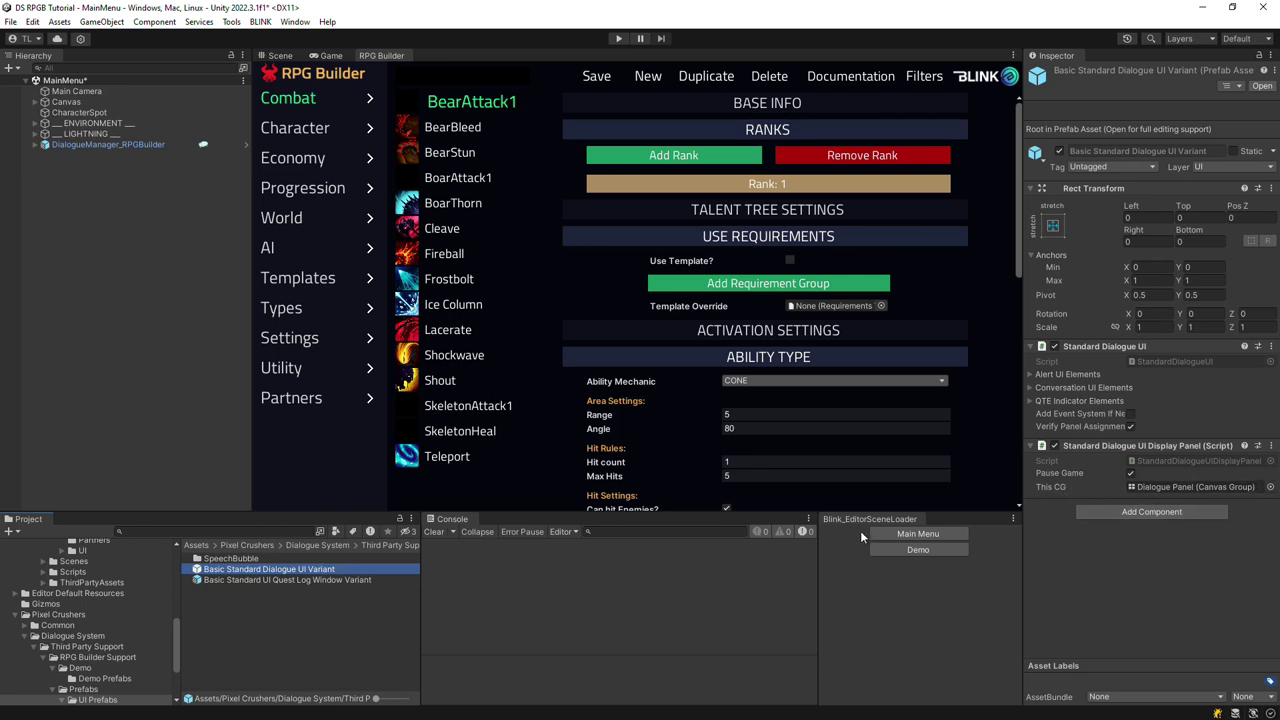
click(314, 581)
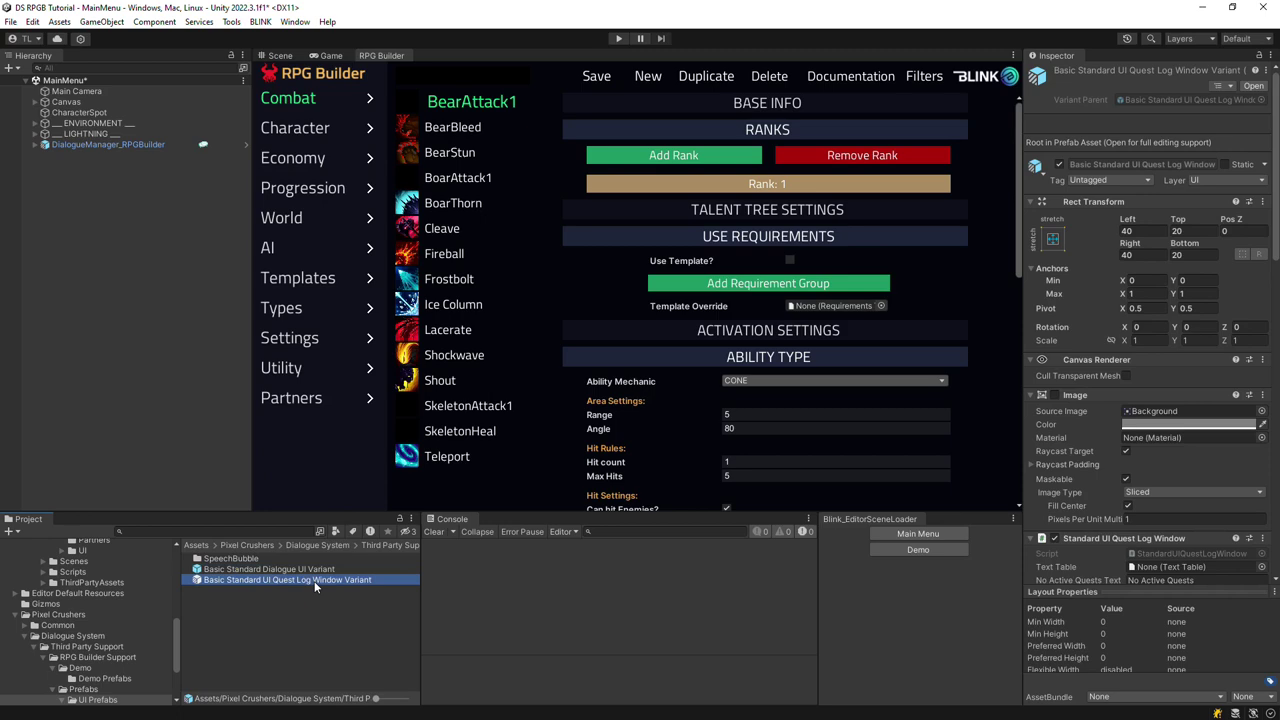
drag(1275, 235, 1275, 560)
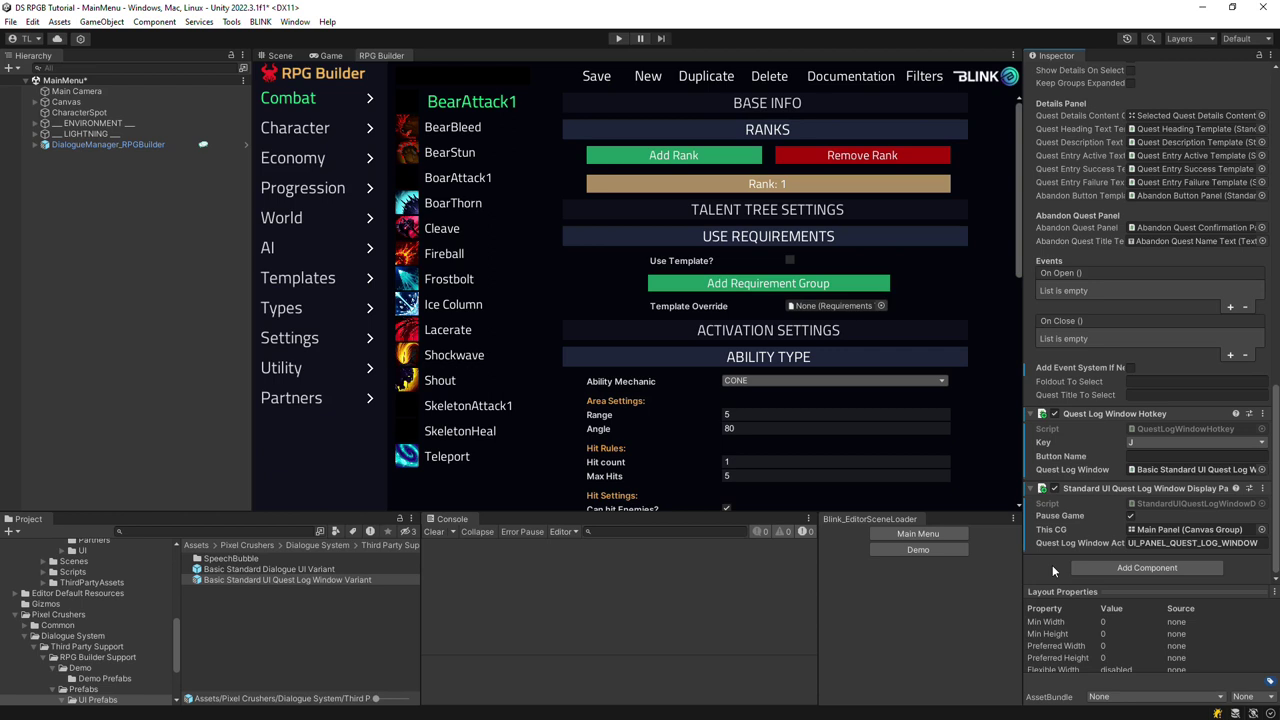
Step: Copy the UI_PANEL_QUEST_LOG_WINDOW action name and open RPG Builder's General settings
click(1184, 542)
right_click(1184, 542)
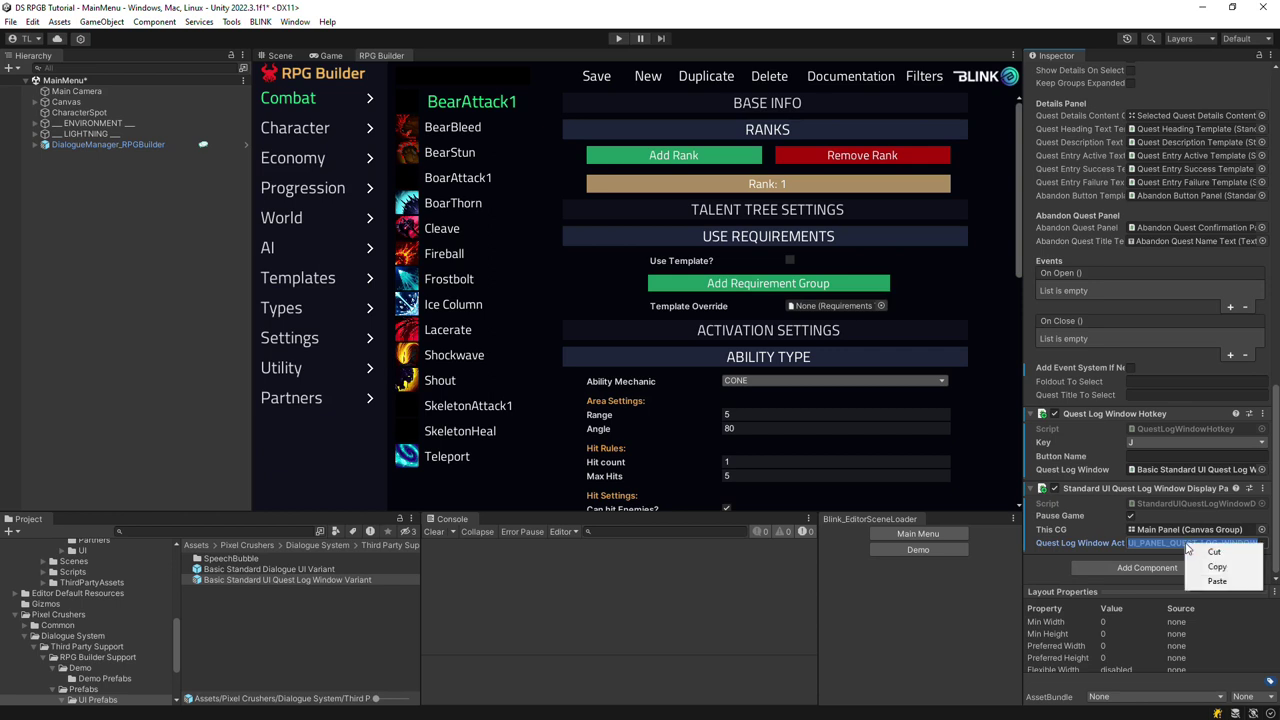
click(1216, 567)
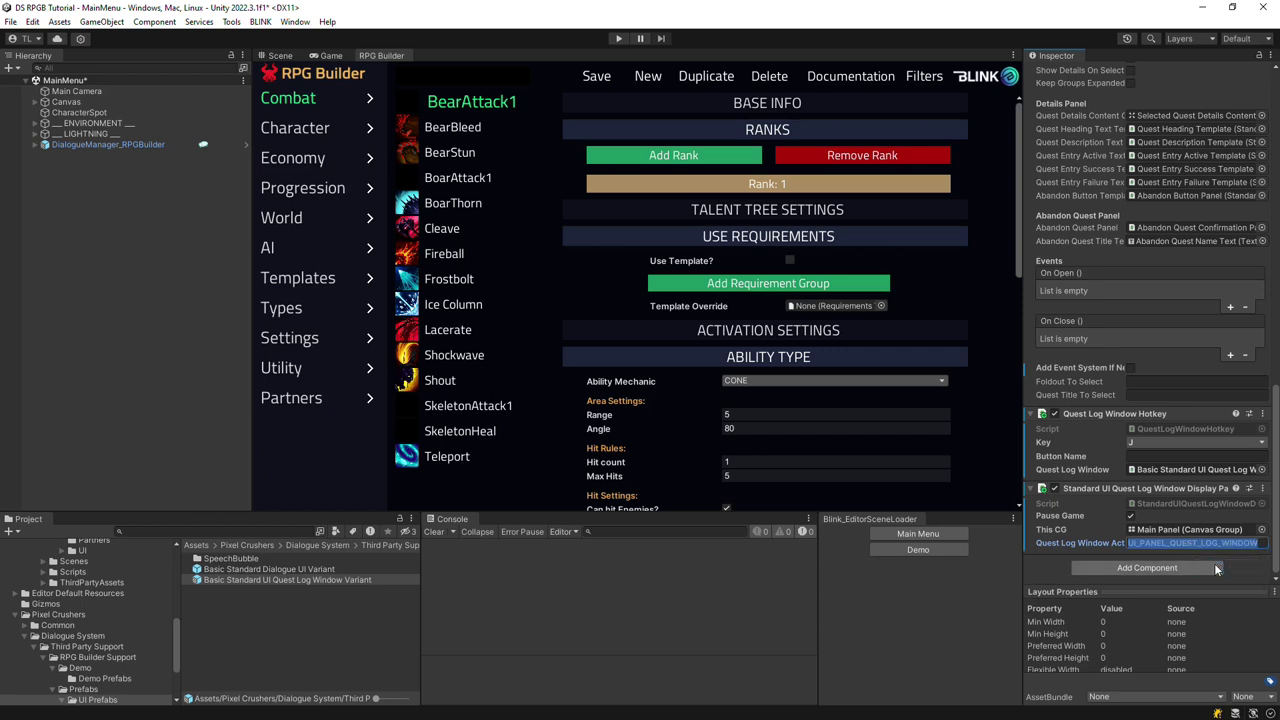
click(290, 338)
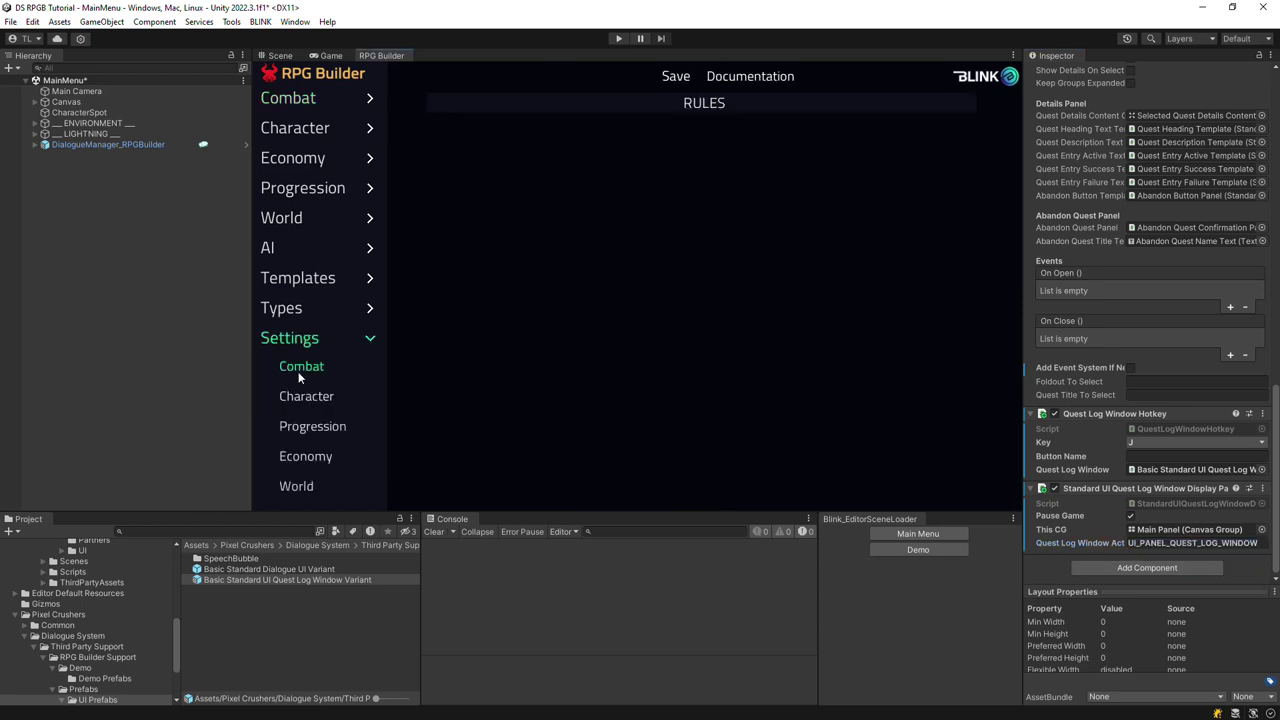
scroll(299, 458, down, 4)
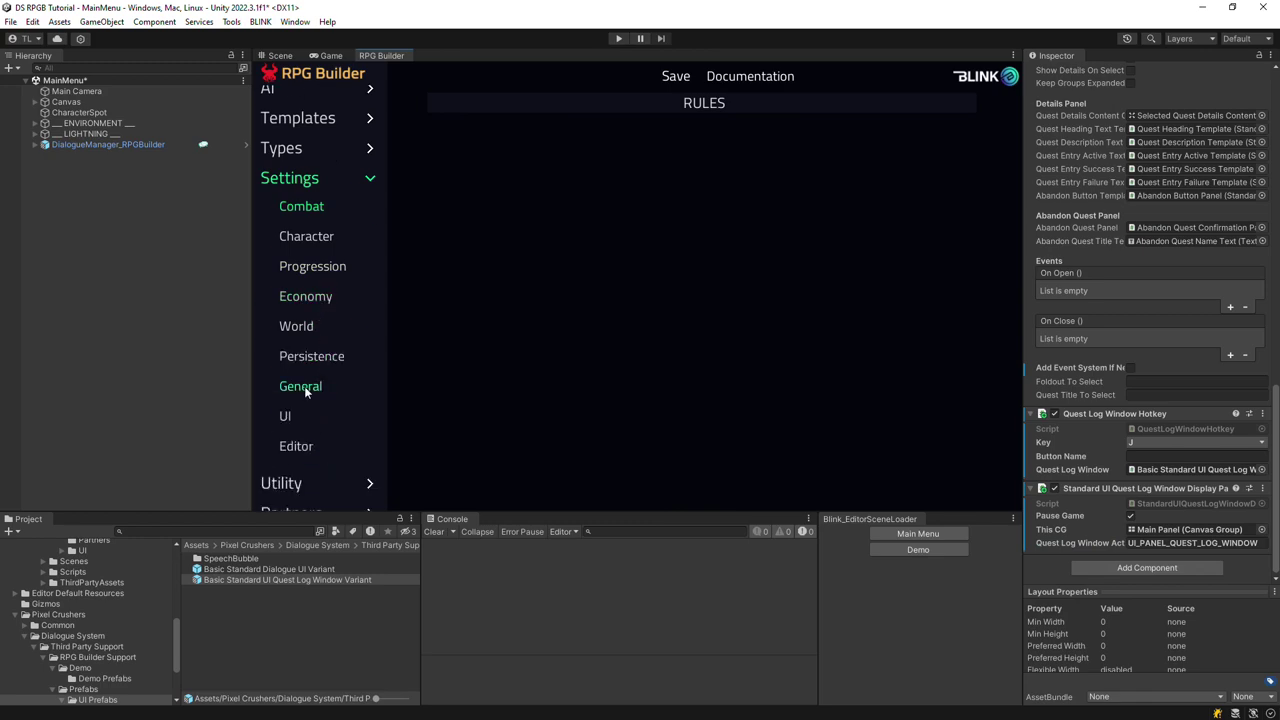
click(304, 390)
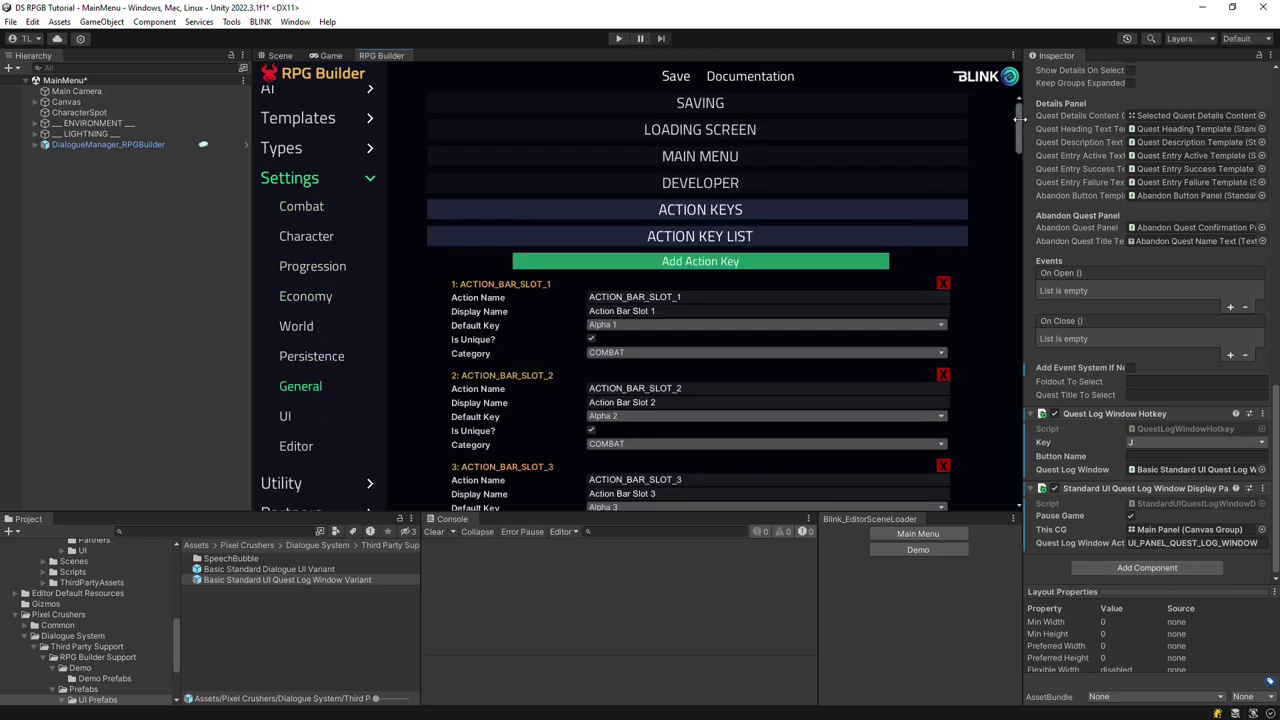
drag(1018, 120, 1018, 472)
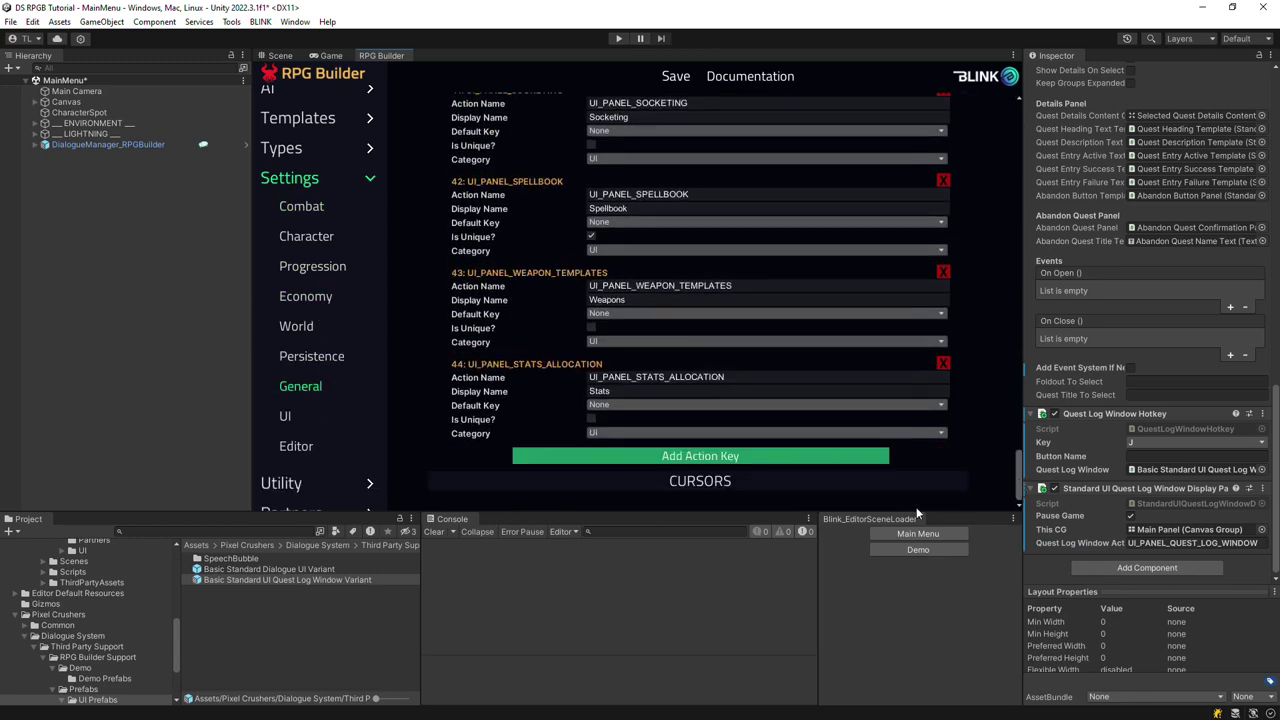
Step: Add action key 45 UI_PANEL_QUEST_LOG_WINDOW, named Quest Log Window, default key L, and save
click(760, 458)
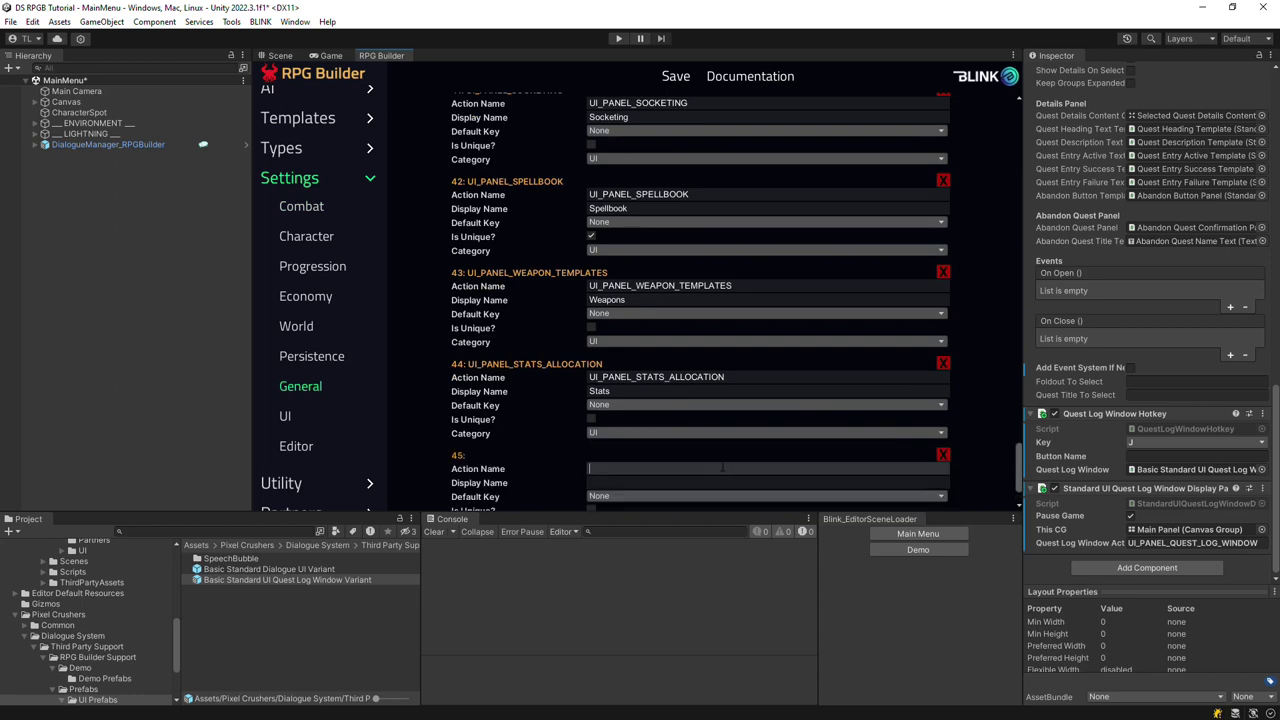
key(ctrl+v)
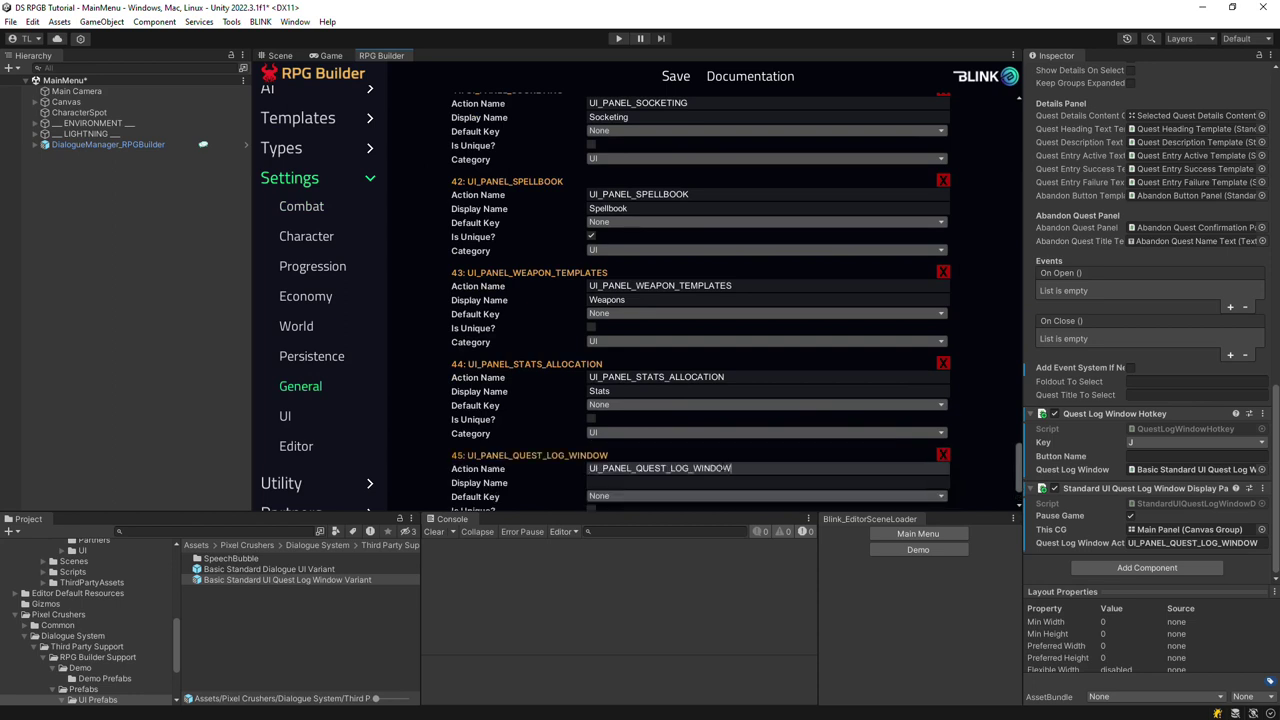
click(705, 483)
text(Q)
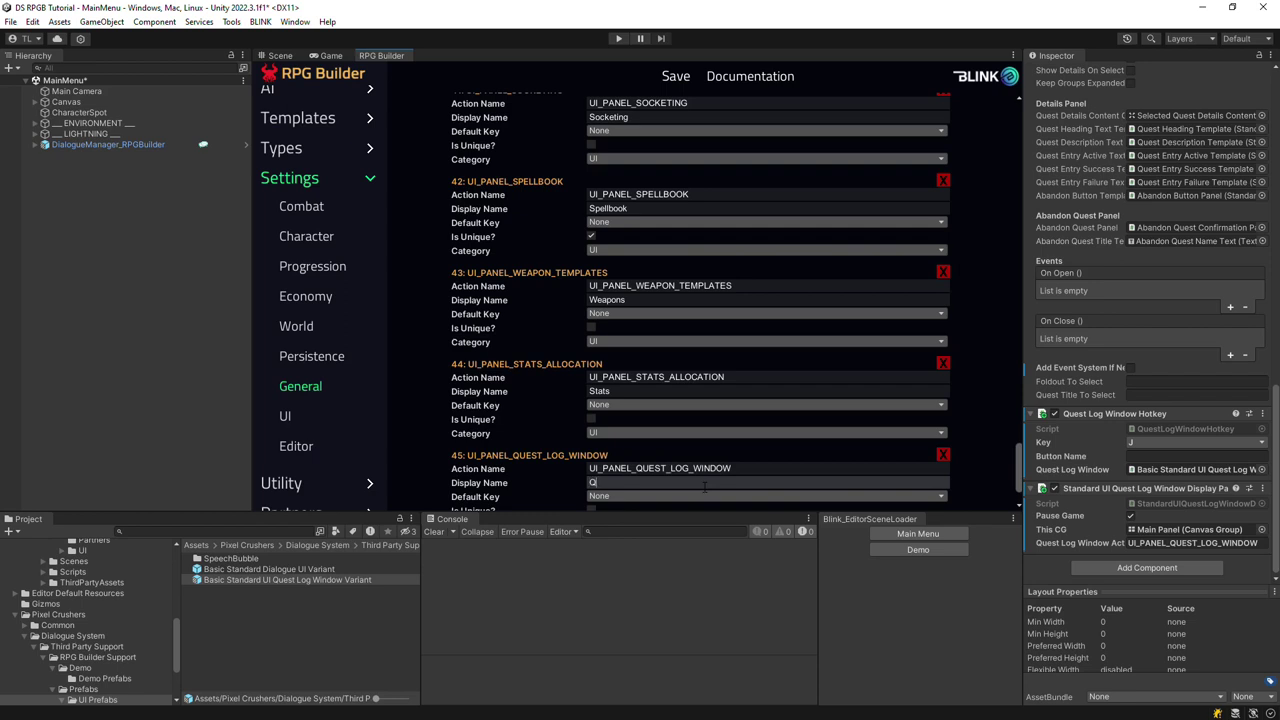
text(uest Log Window)
click(689, 497)
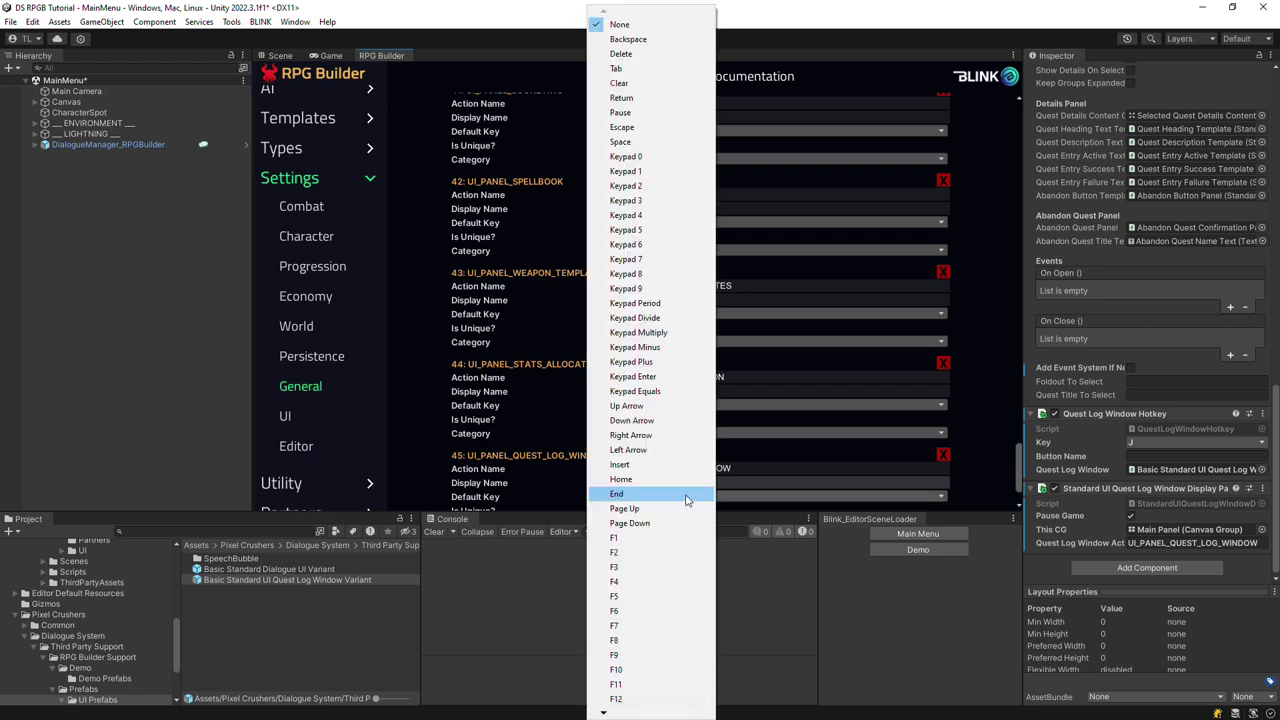
scroll(688, 497, down, 5)
key(Down)
key(Down)
key(Down)
key(Down)
key(Down)
key(Down)
key(Down)
key(Down)
key(Down)
key(Down)
key(Down)
key(Down)
key(Down)
key(Down)
key(Down)
key(Down)
key(Down)
key(Down)
key(Down)
key(Down)
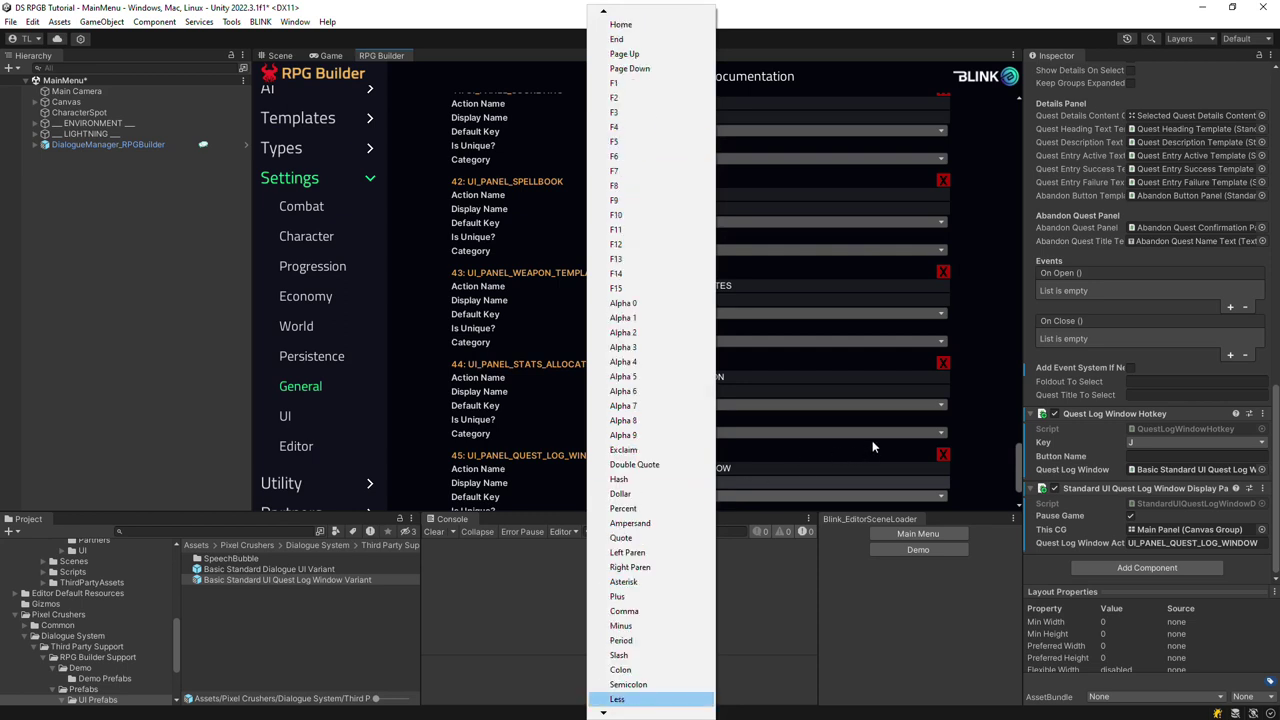
key(Return)
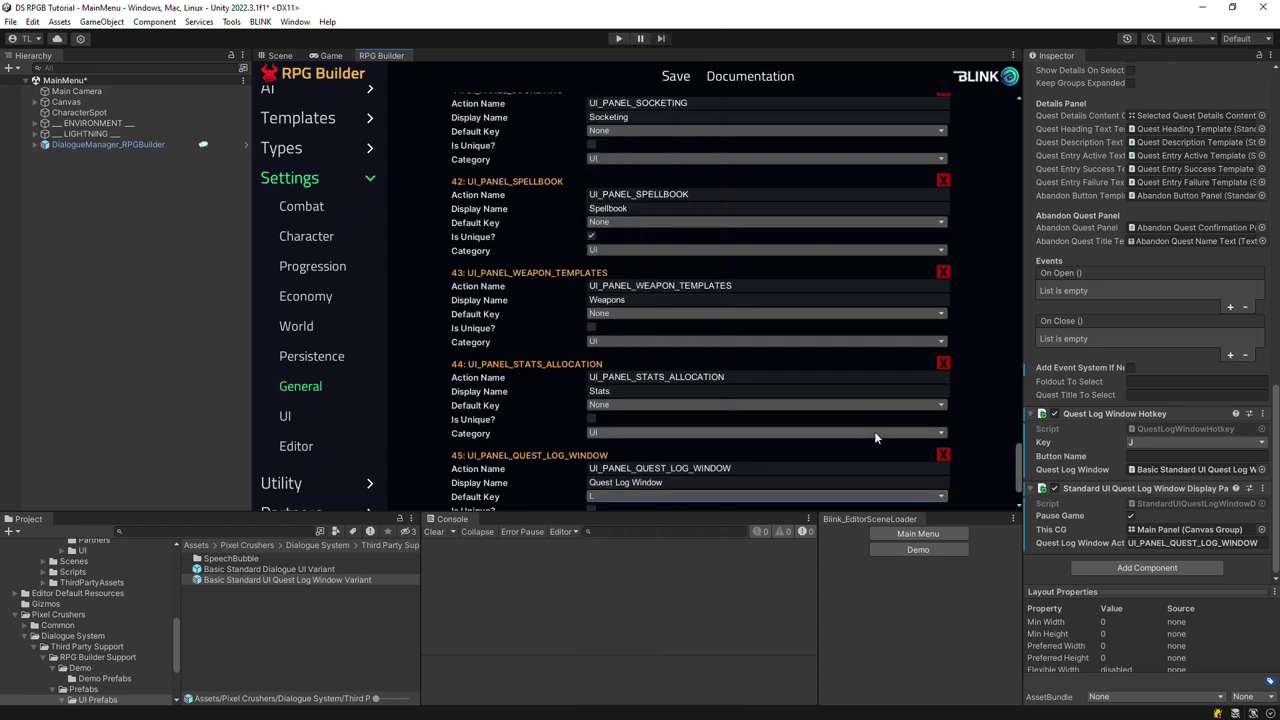
click(673, 85)
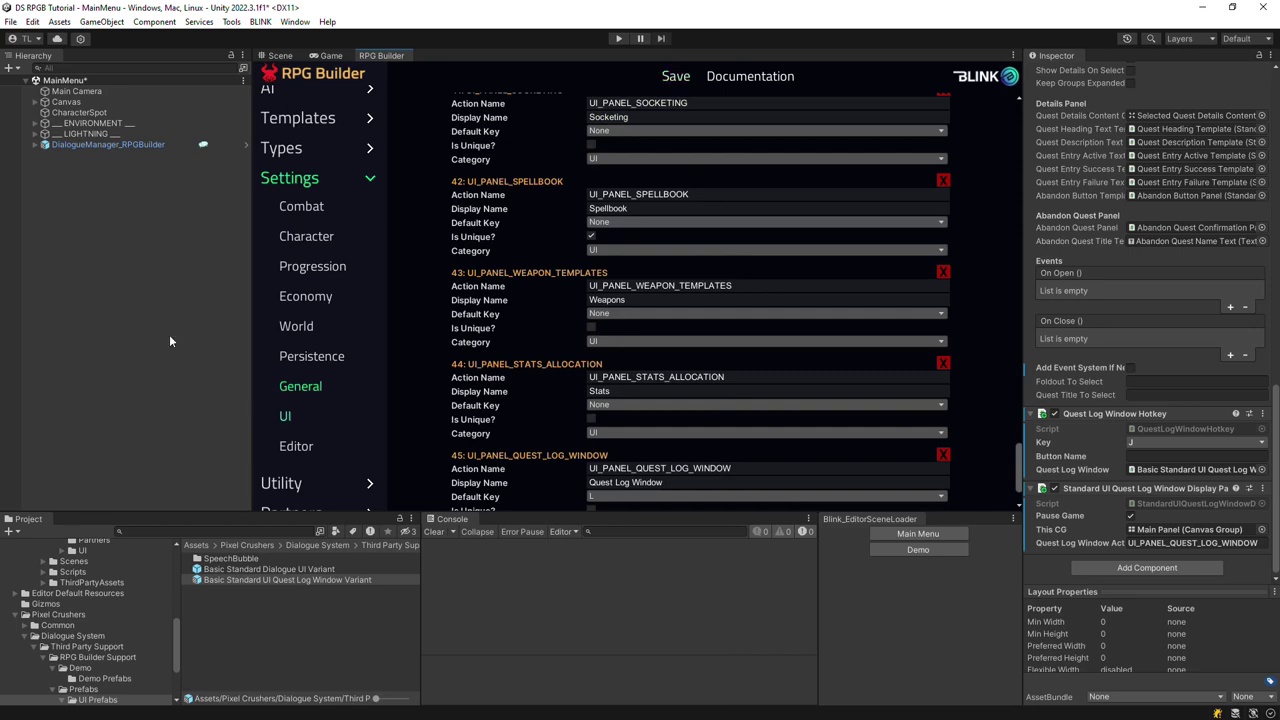
Step: Open the manager's initial dialogue database and browse its actors, Bear Signpost and HumanNPC Story conversations
click(104, 145)
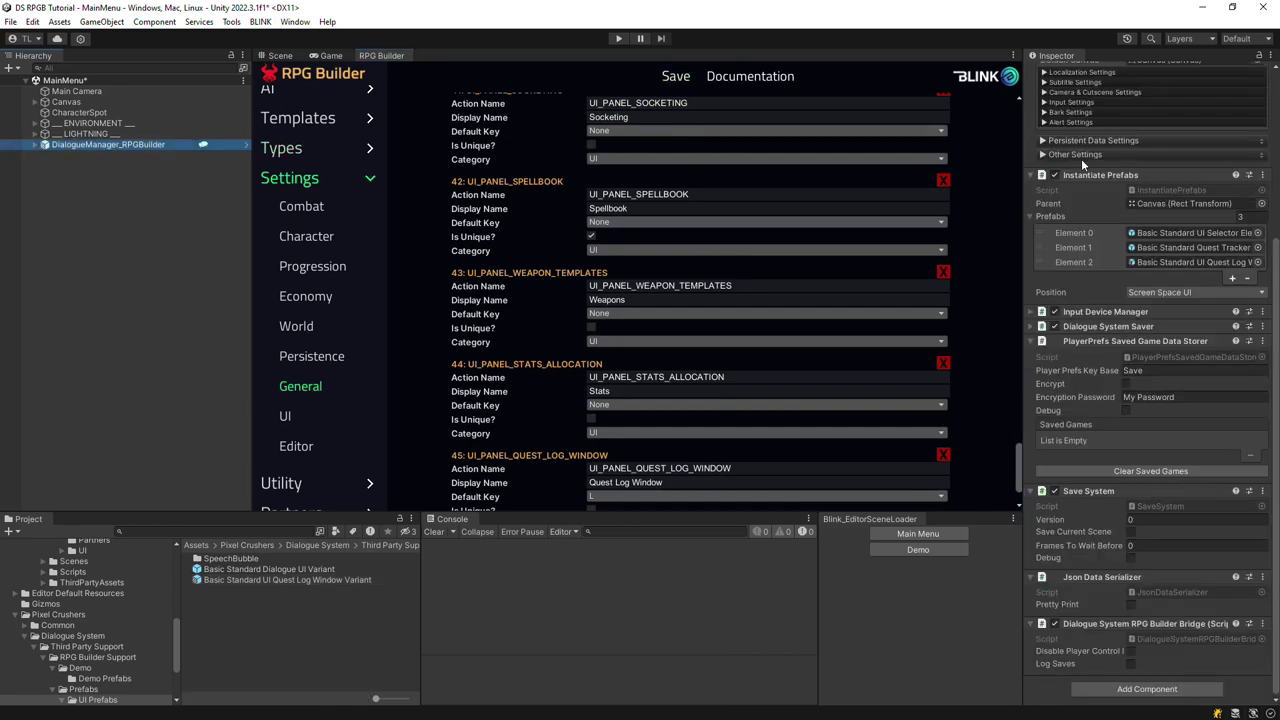
scroll(1081, 158, up, 4)
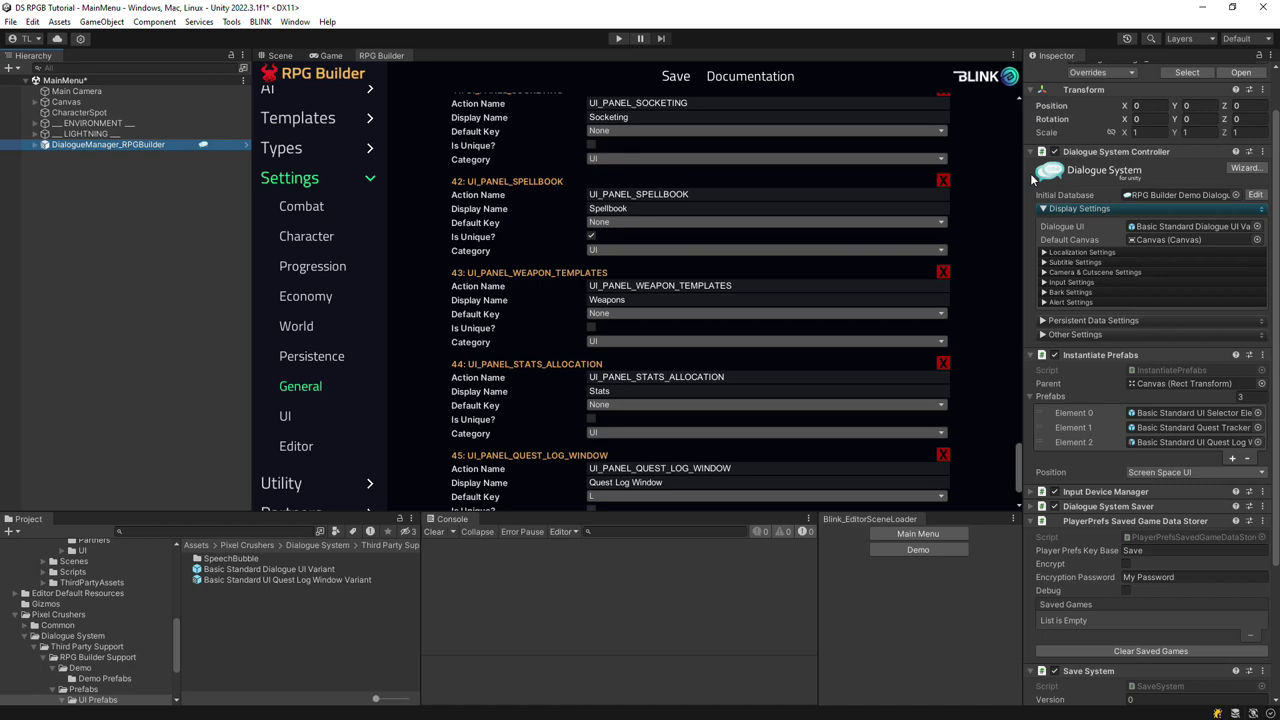
click(1255, 194)
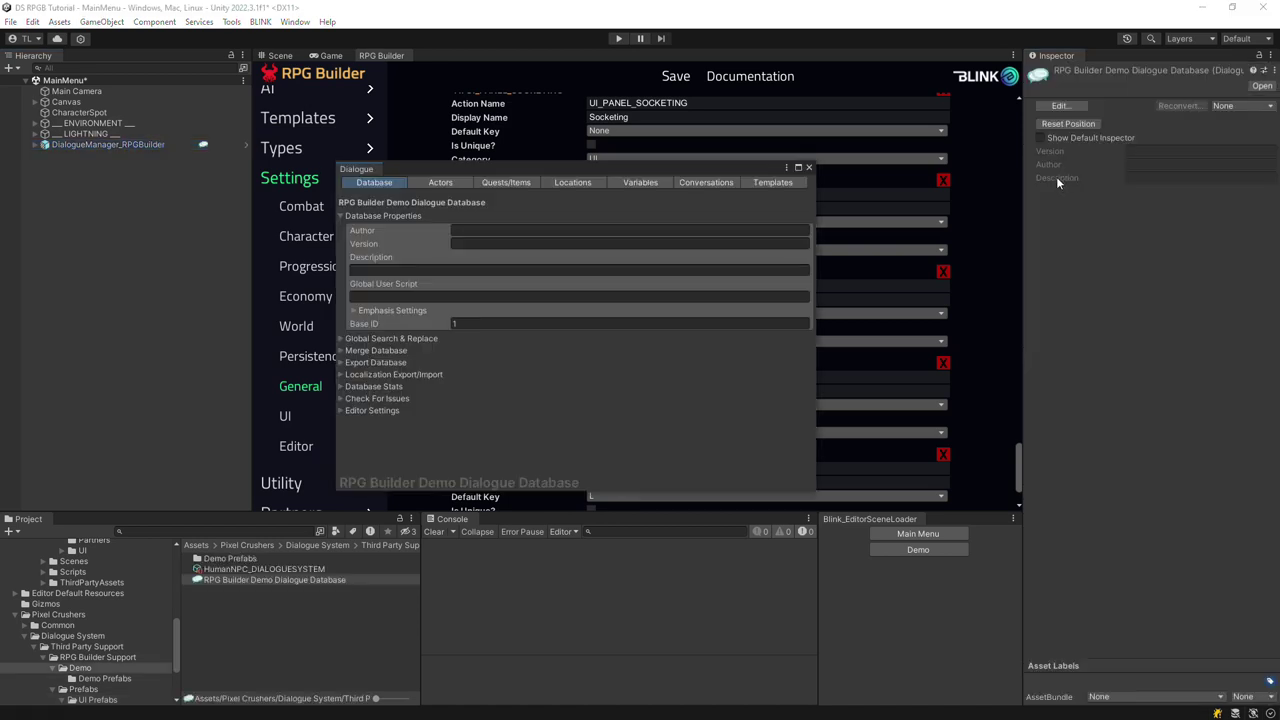
click(441, 183)
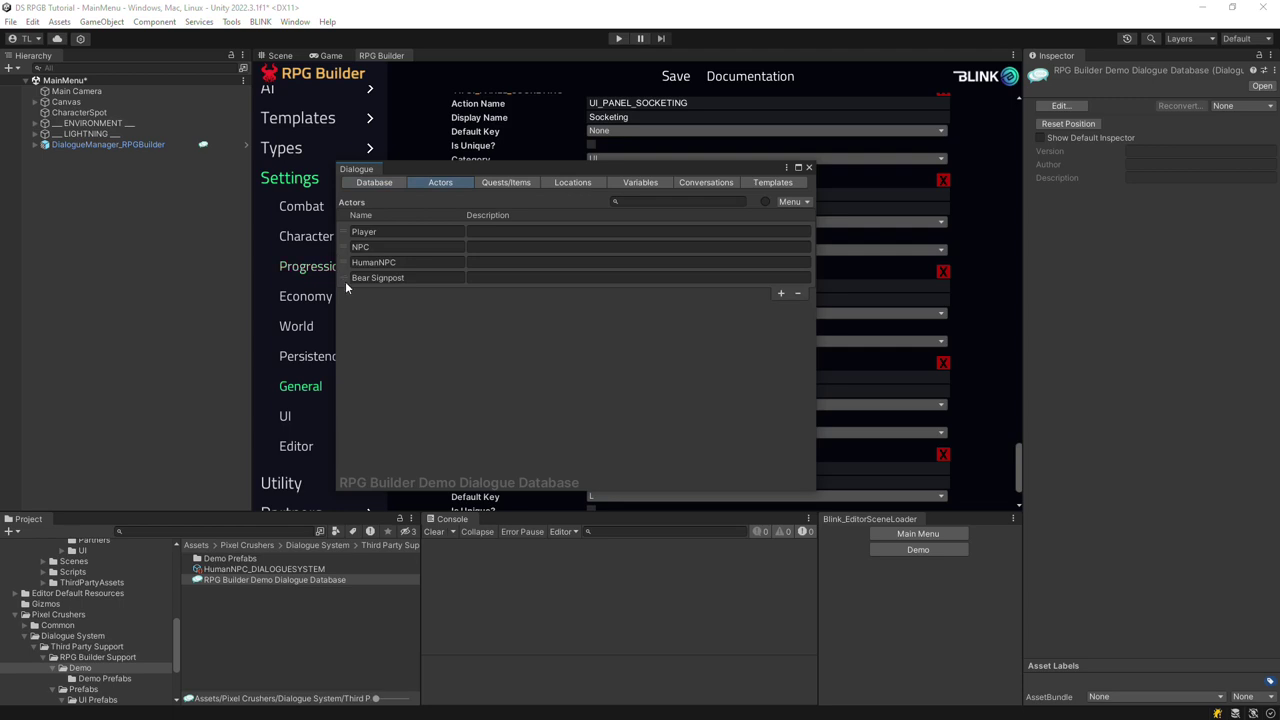
click(695, 182)
click(412, 201)
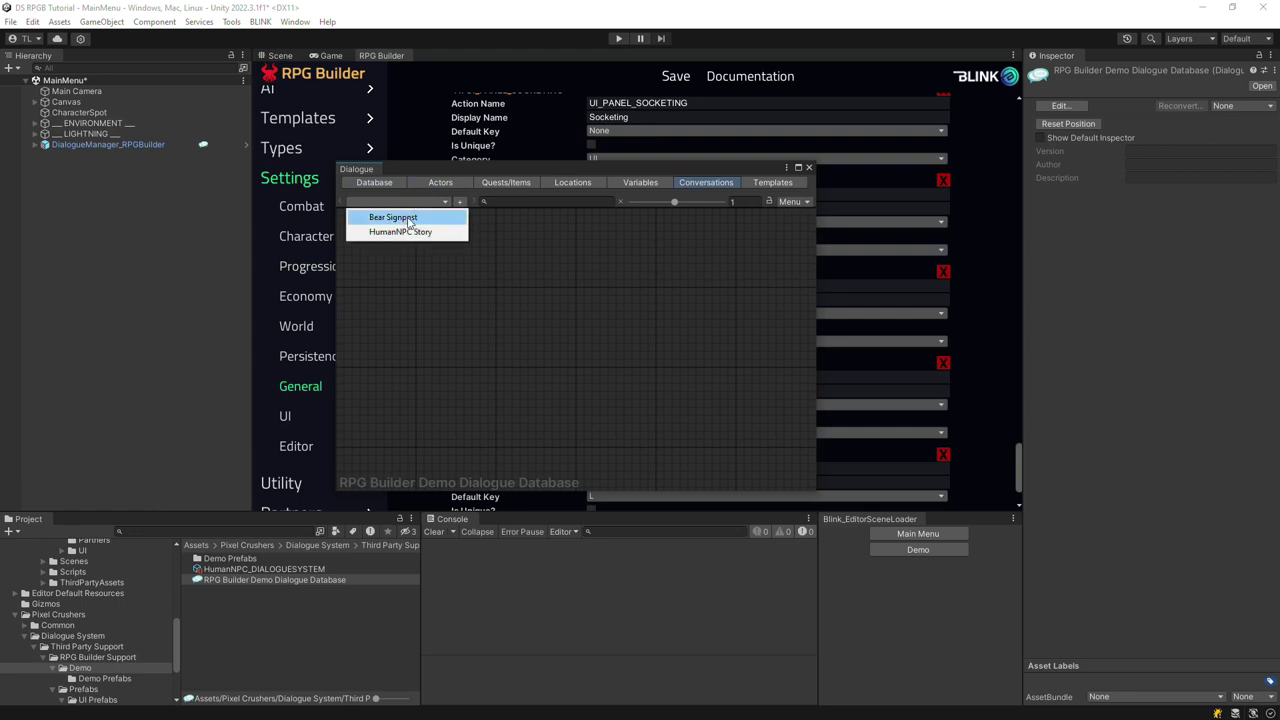
click(390, 216)
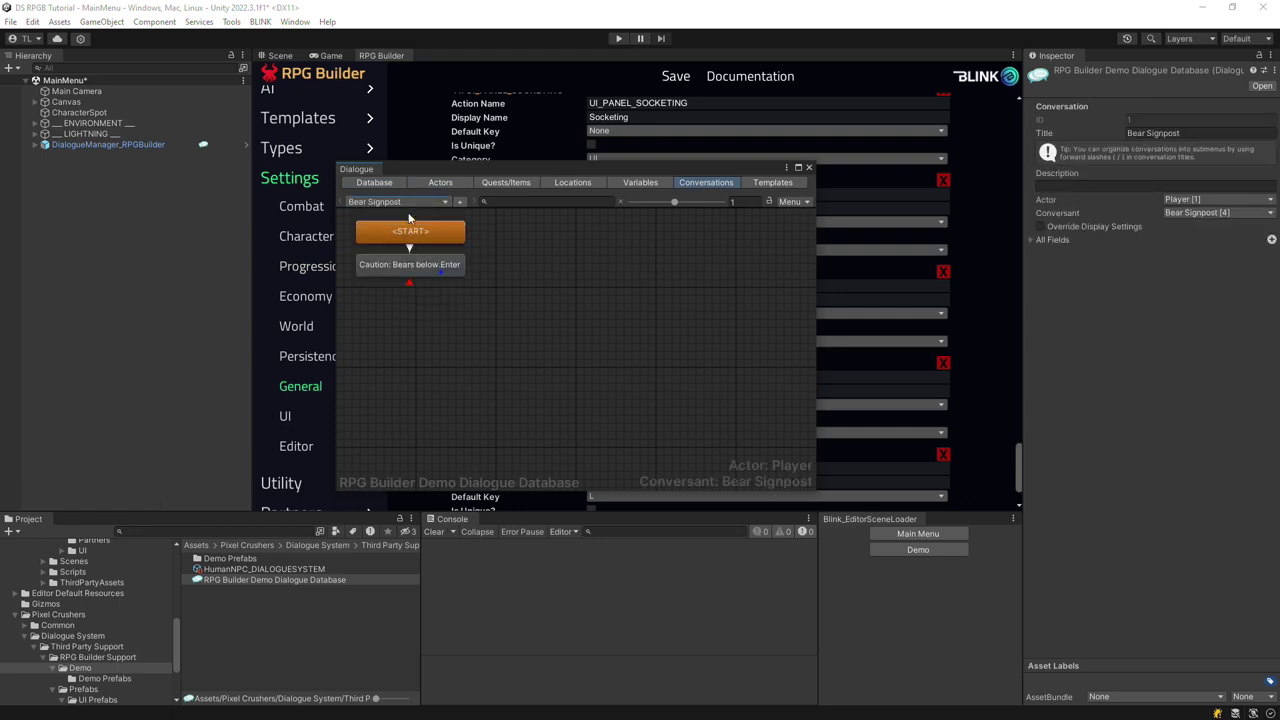
click(408, 203)
click(401, 231)
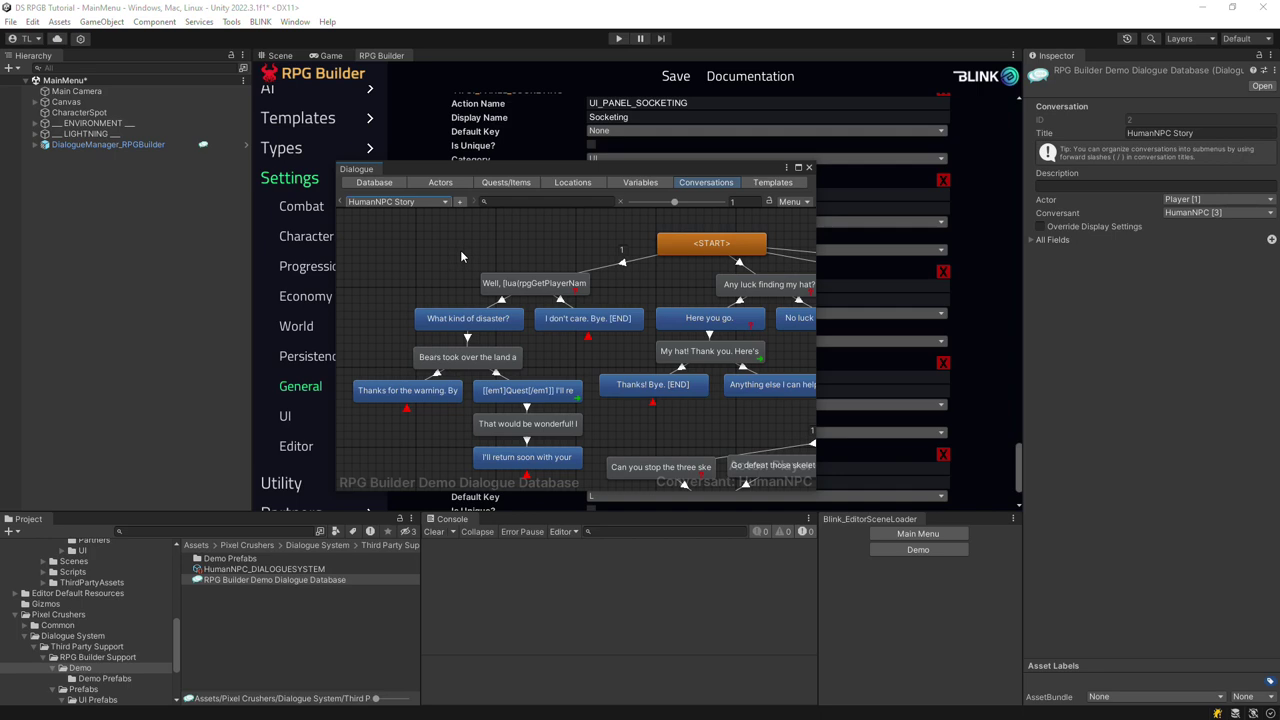
Step: Show the Lost Hat quest's full entries and dock the Dialogue editor beside RPG Builder
click(506, 182)
click(343, 232)
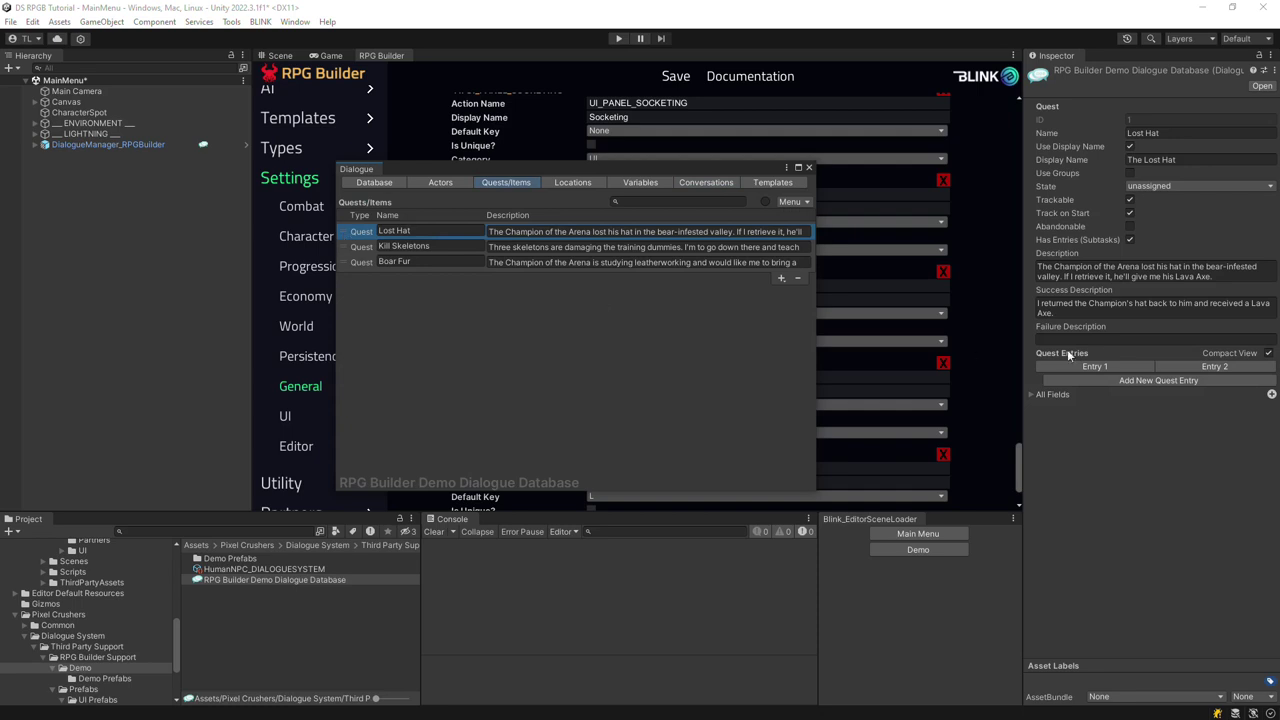
click(1268, 353)
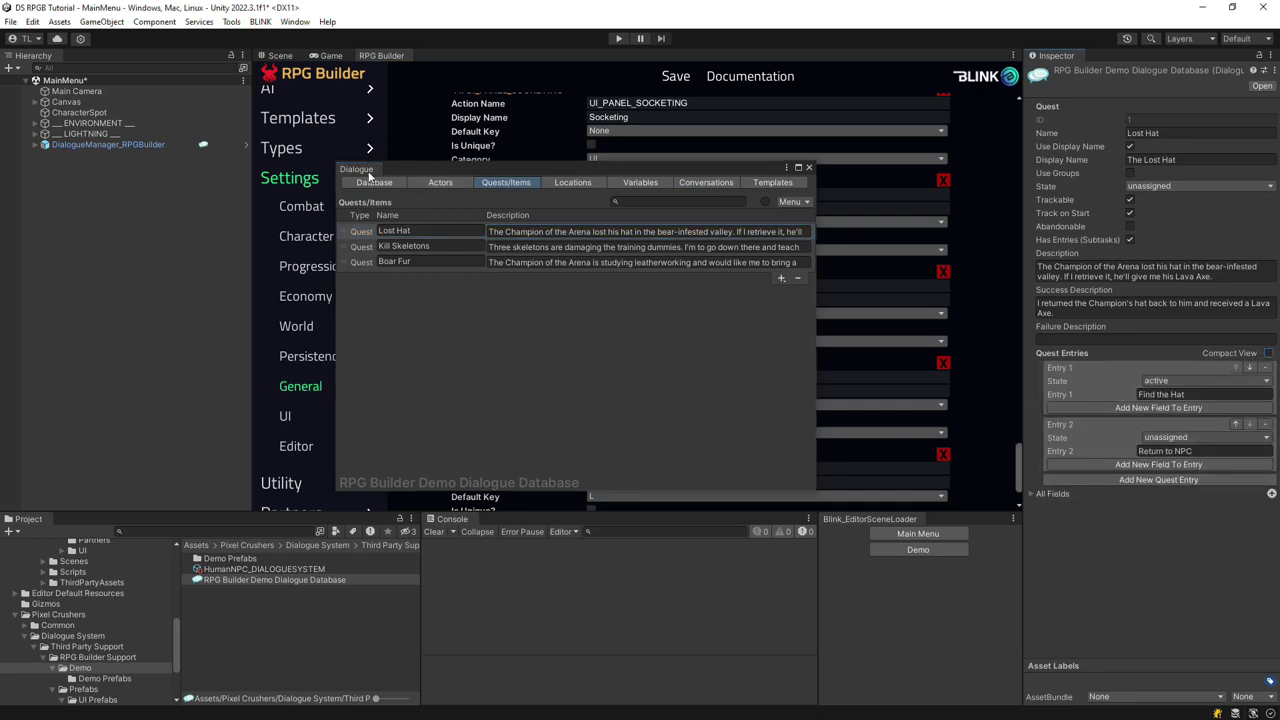
drag(365, 169, 480, 55)
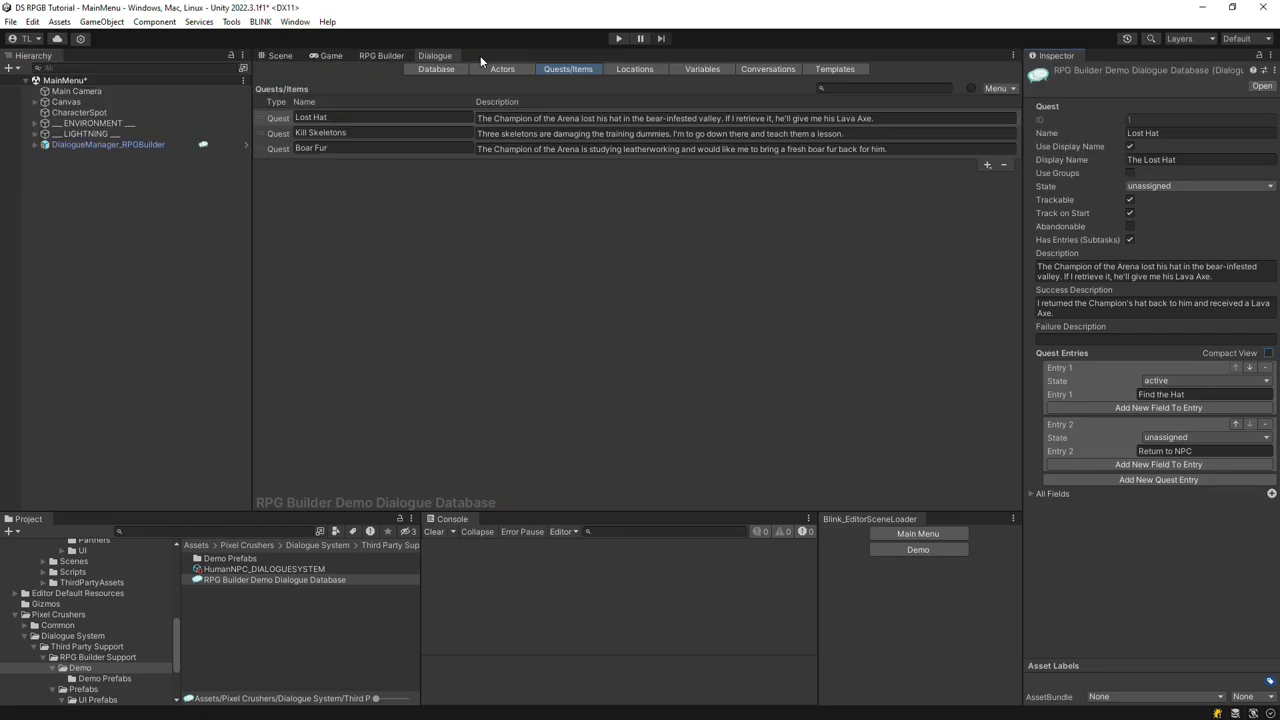
Step: Start a Dialogue System NPC template named HumanNPC in RPG Builder's AI section
click(375, 57)
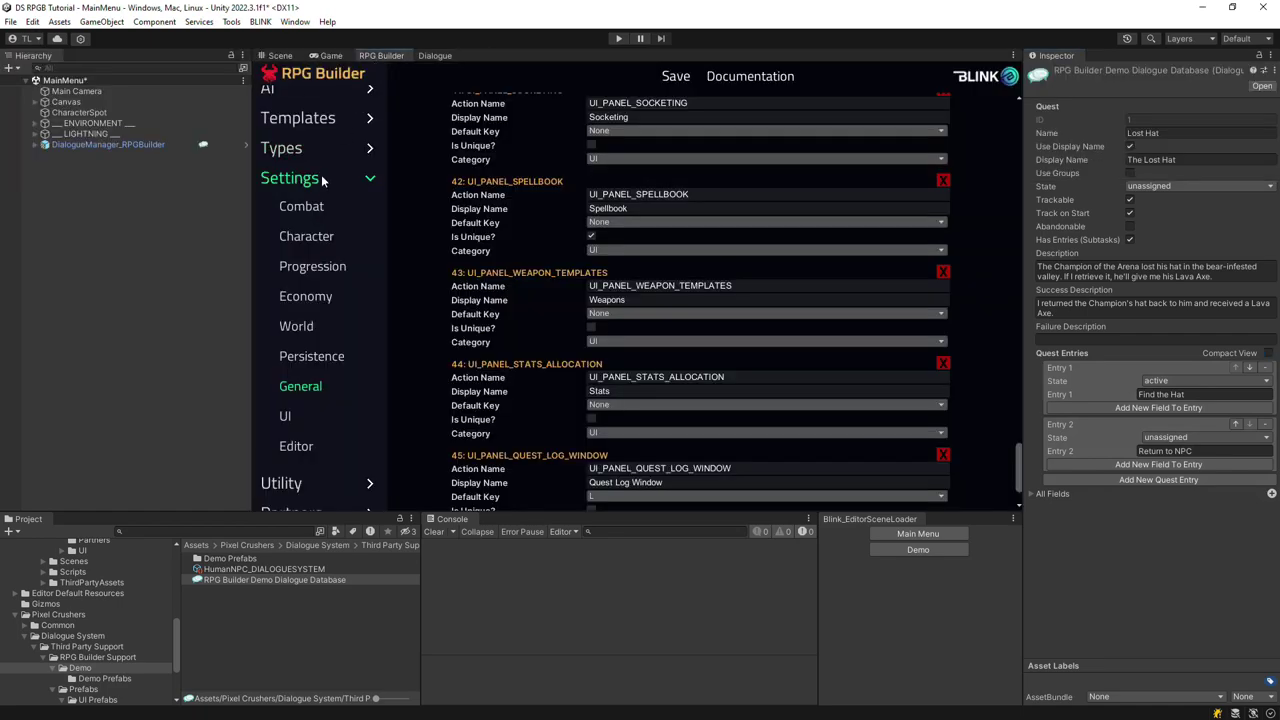
scroll(320, 220, up, 3)
click(280, 250)
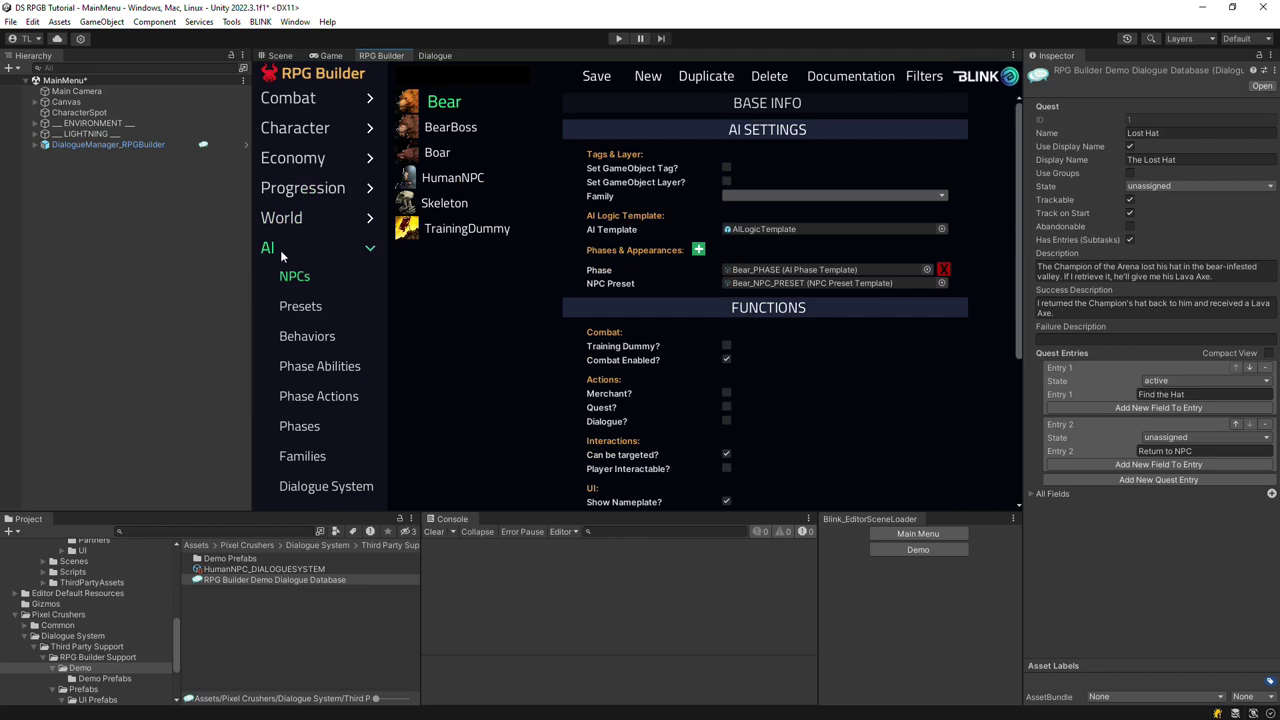
click(450, 180)
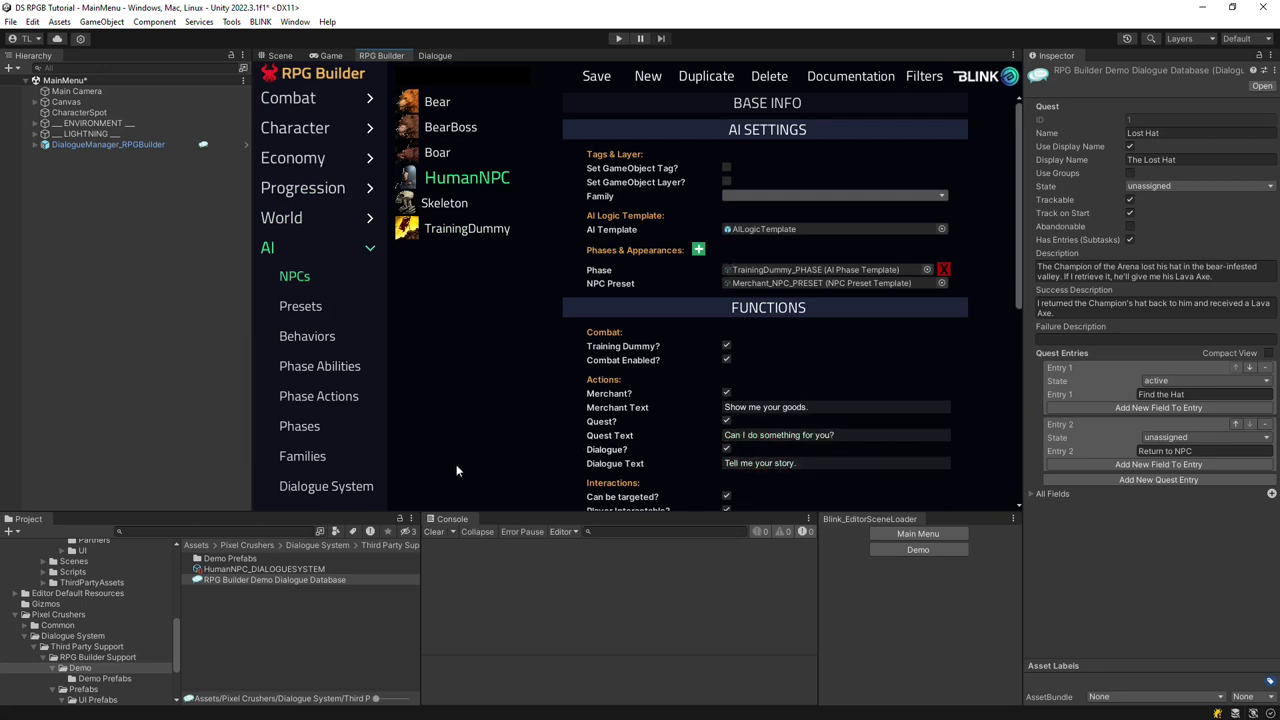
click(337, 485)
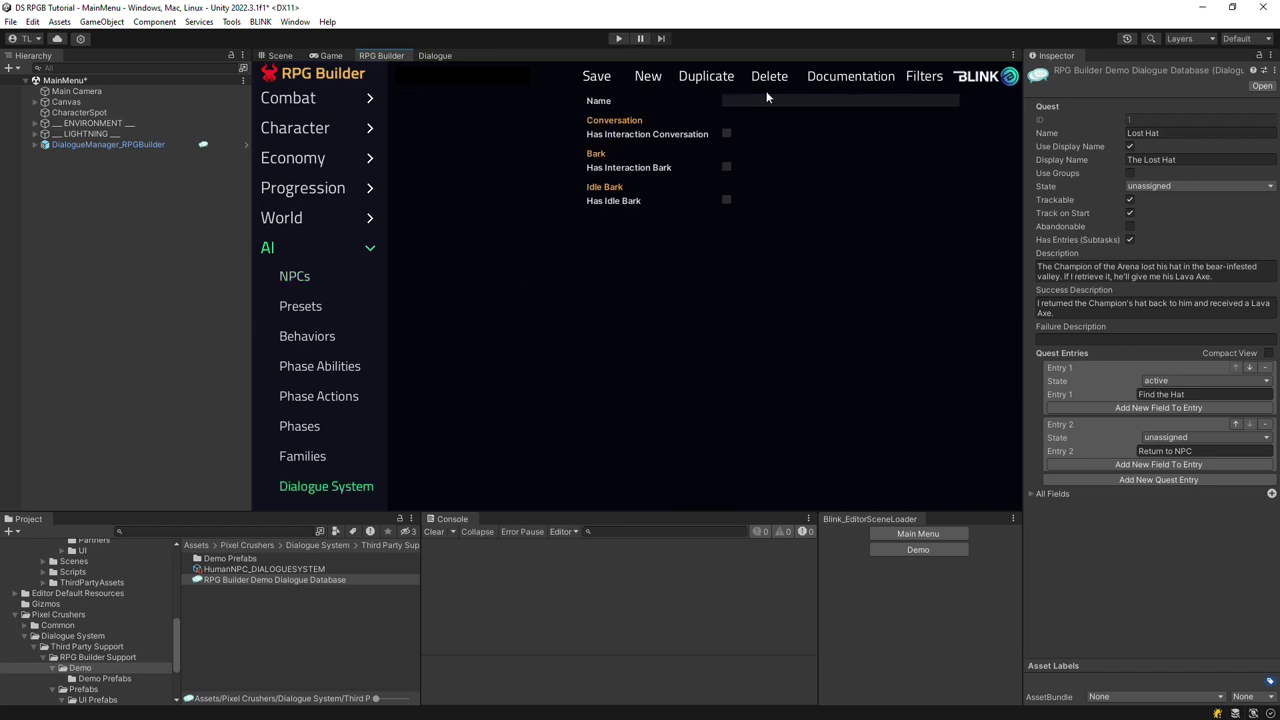
text(HumanNPC)
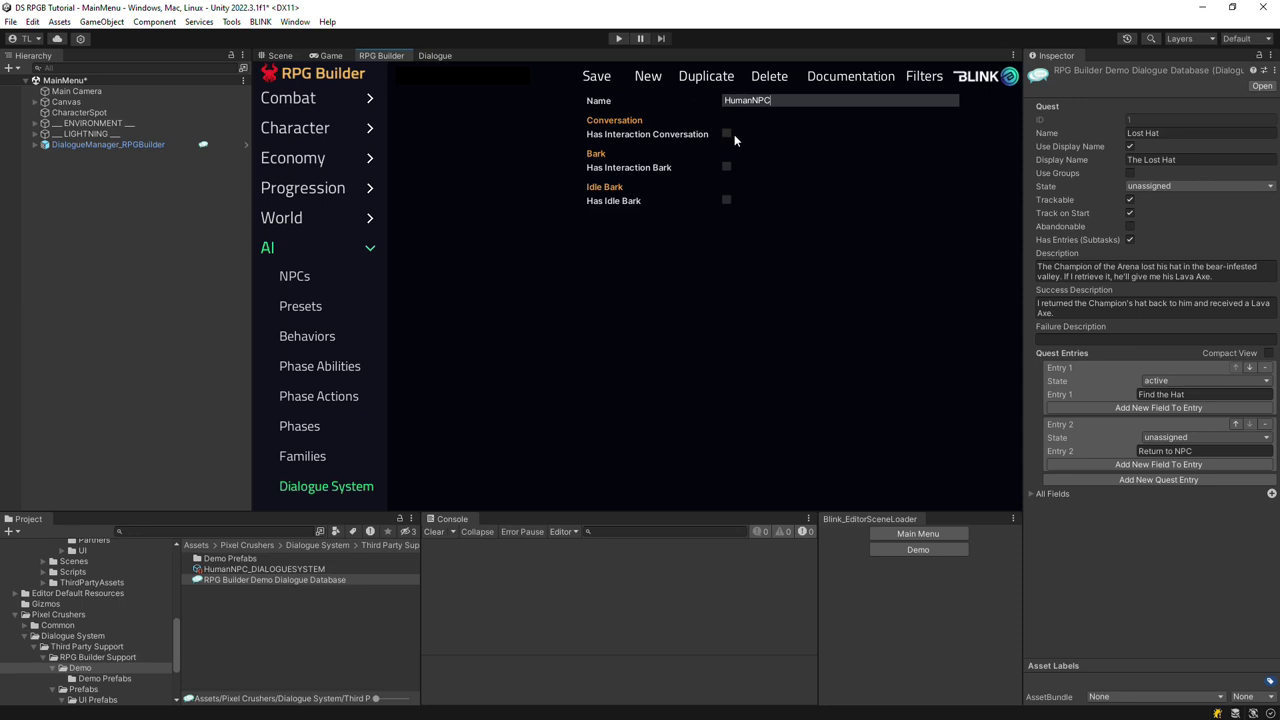
Step: Use HumanNPC Story as its conversation, bypass the Interactions Panel, disable pause, and save
click(726, 134)
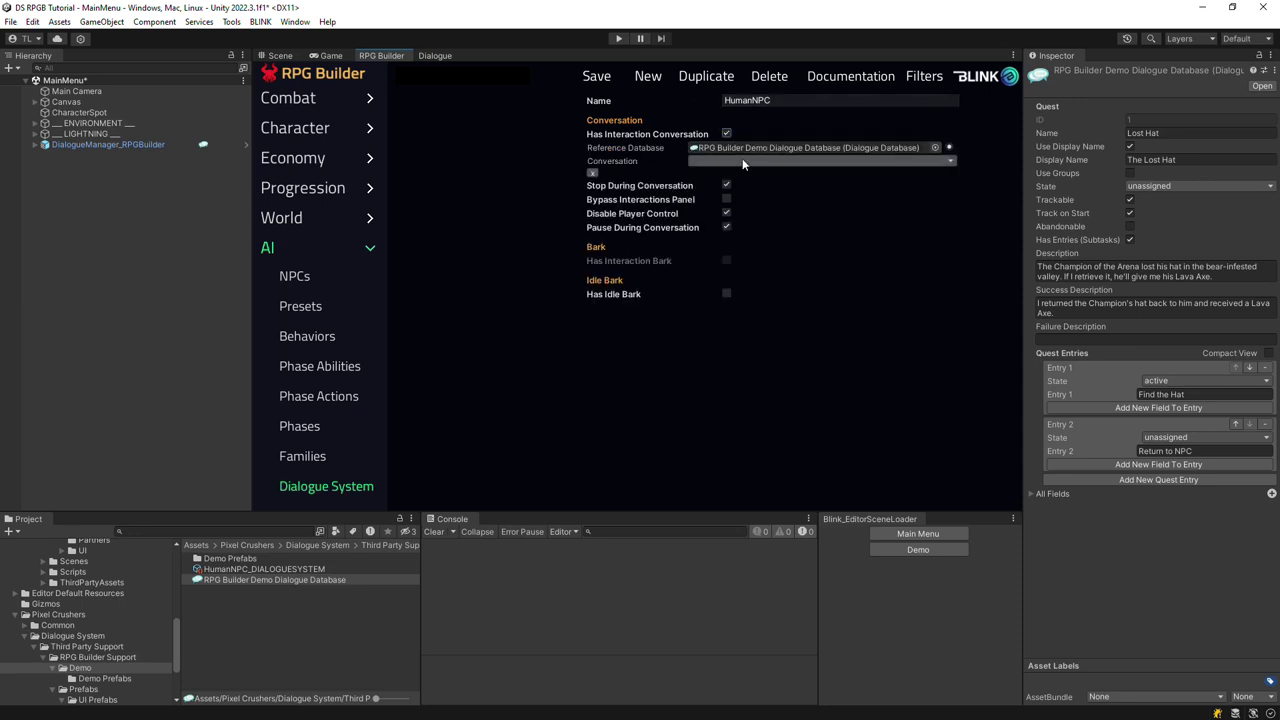
click(742, 160)
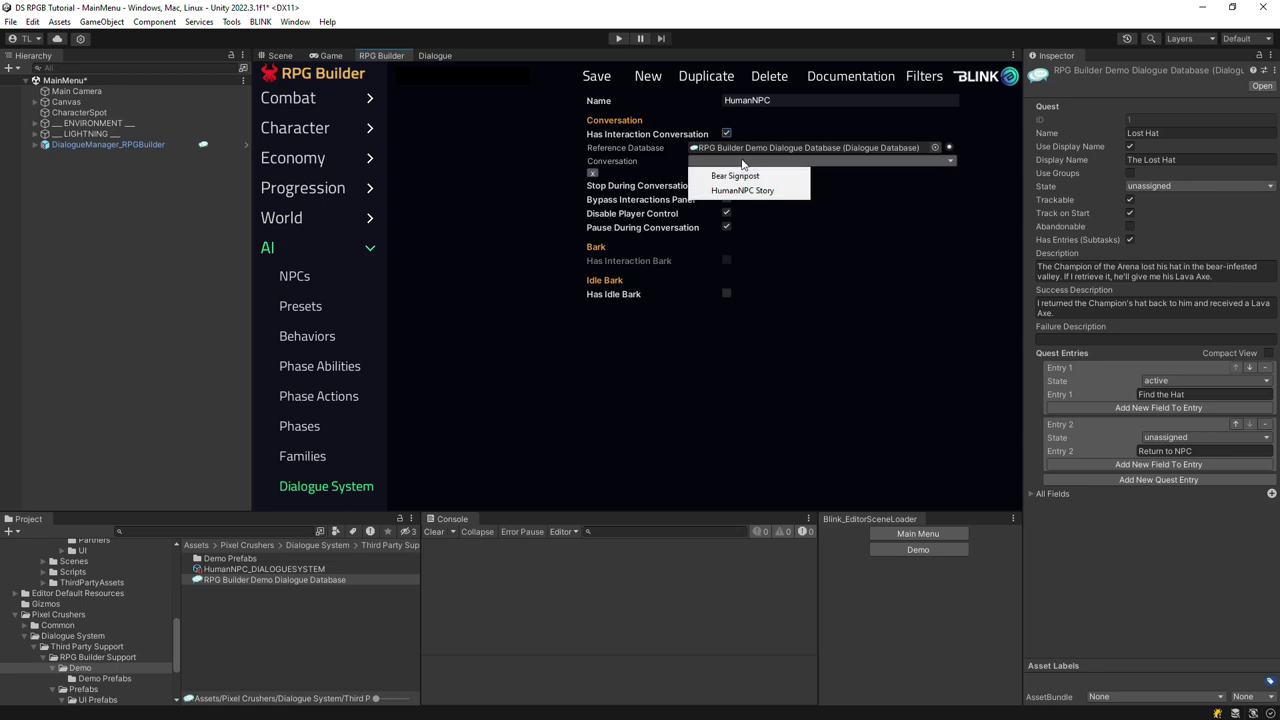
click(739, 191)
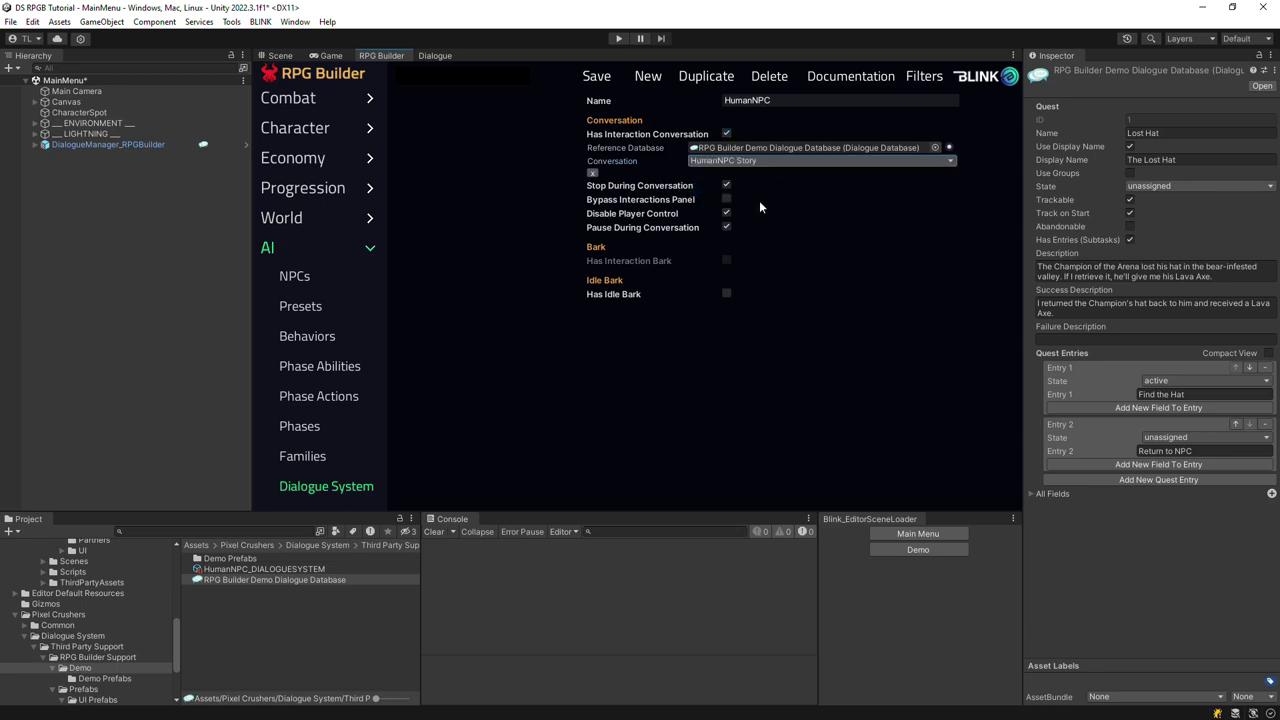
click(726, 200)
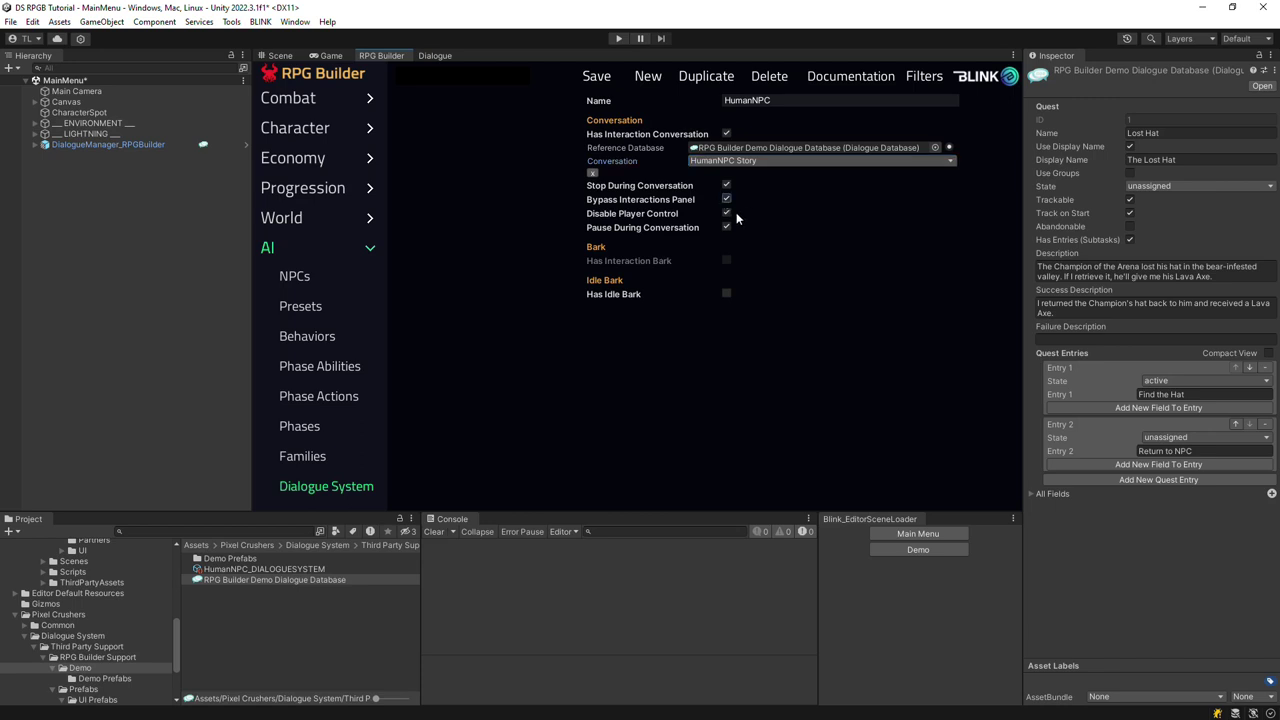
click(728, 227)
click(597, 78)
Step: Save MainMenu, load DEMO_RPGBuilder2.0, add DialogueSystemDemoObjects from Demo Prefabs, and view the signpost
click(930, 551)
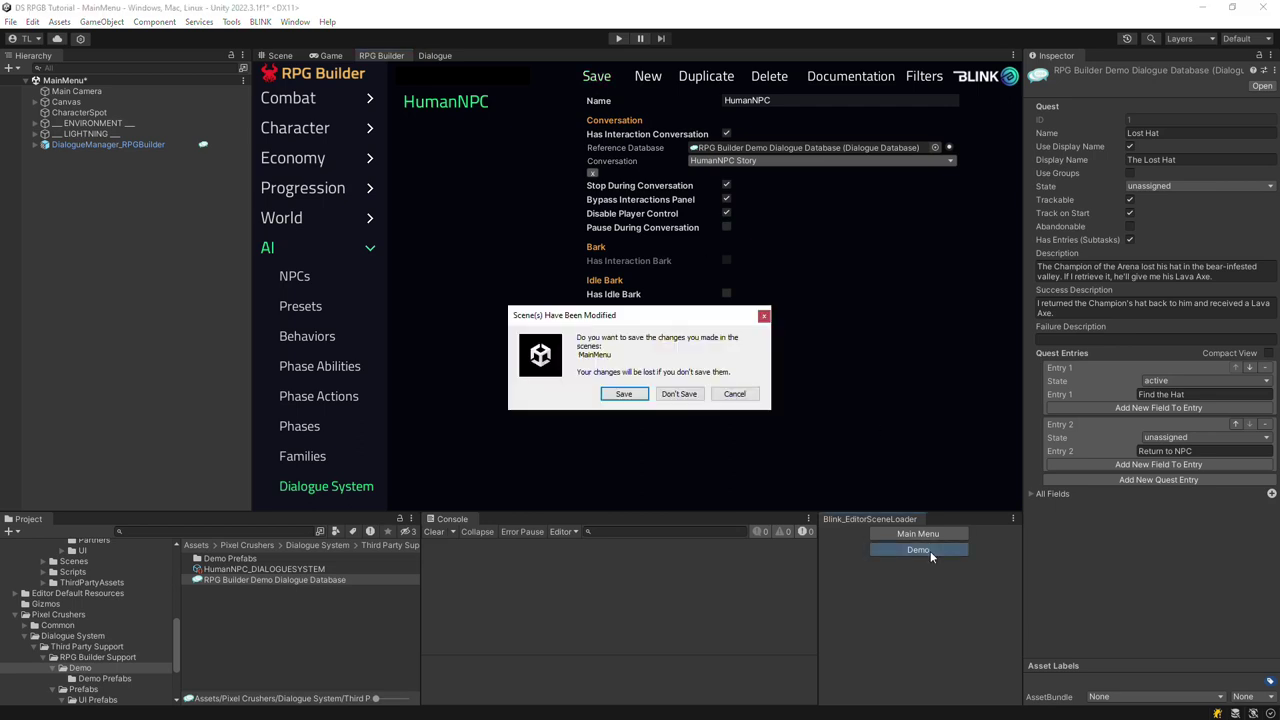
click(634, 397)
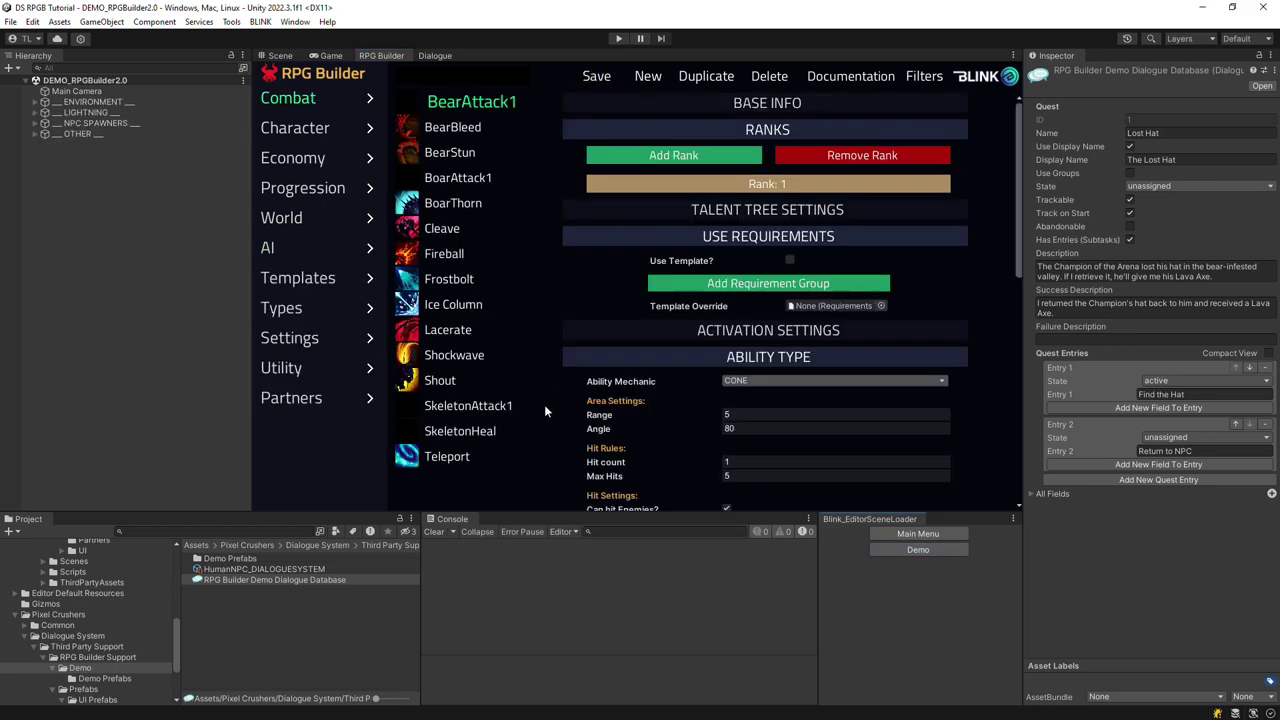
click(82, 680)
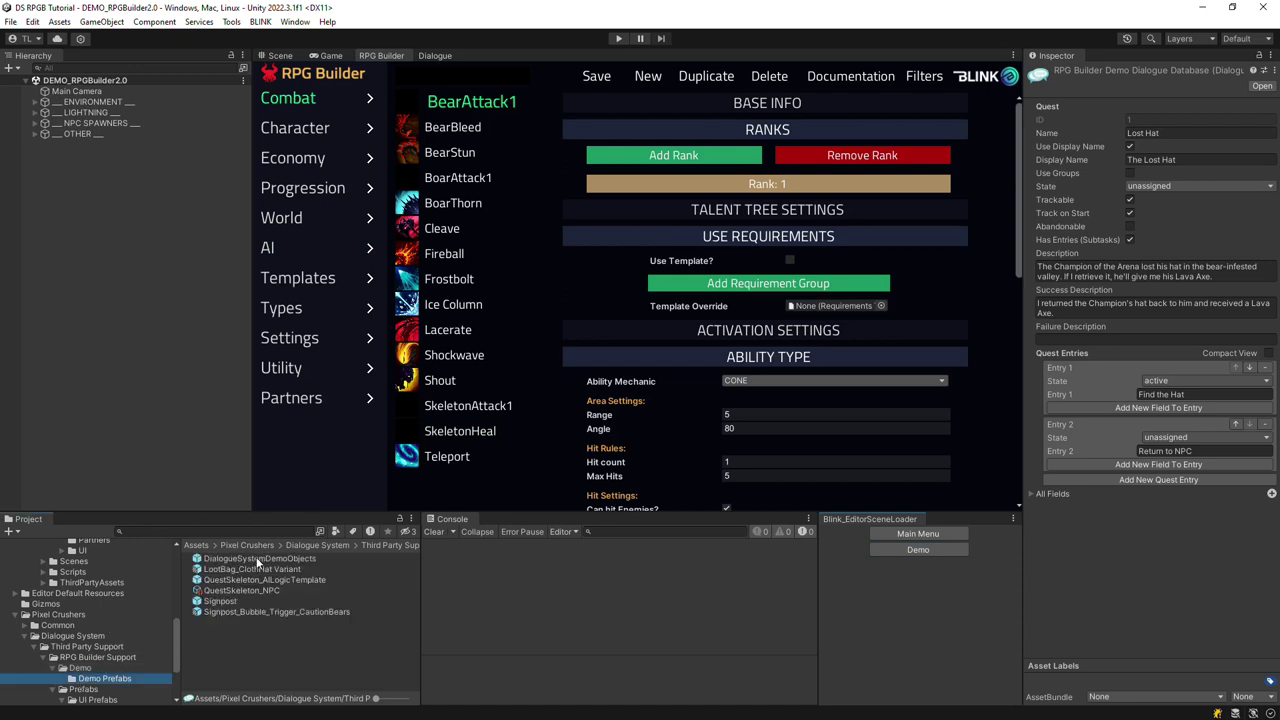
drag(258, 558, 114, 313)
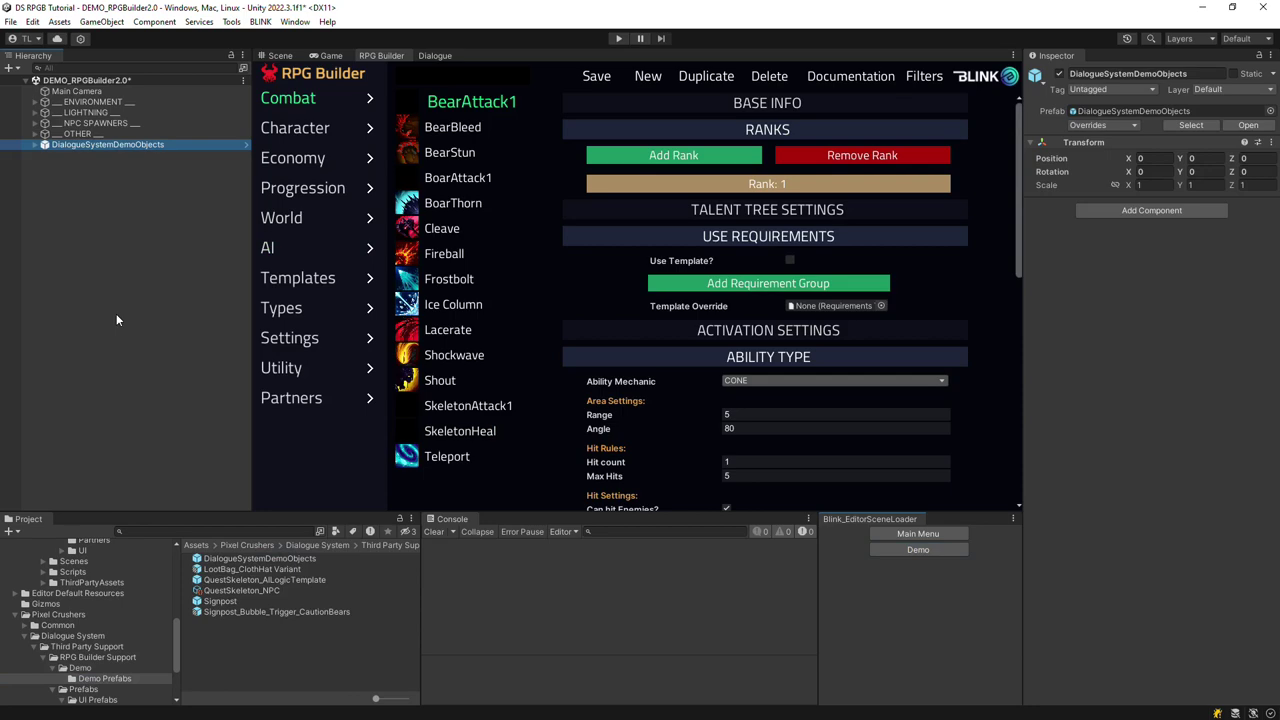
click(272, 55)
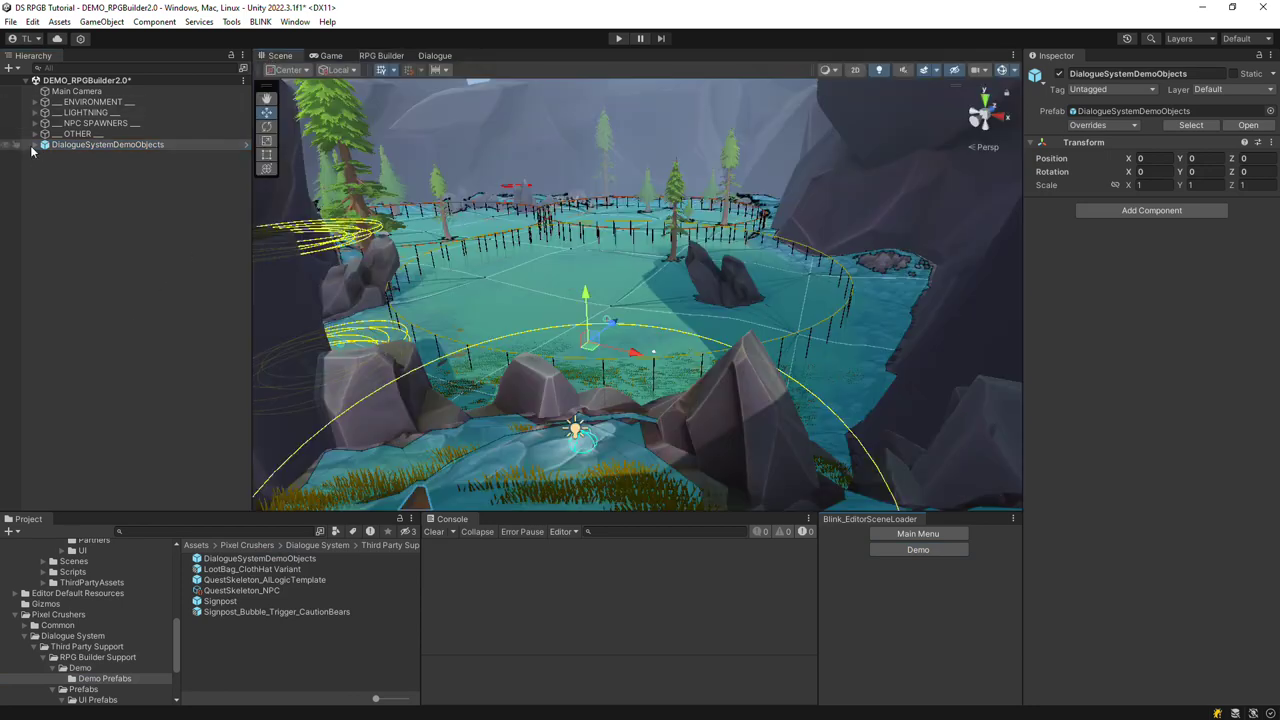
right_drag(513, 300, 493, 420)
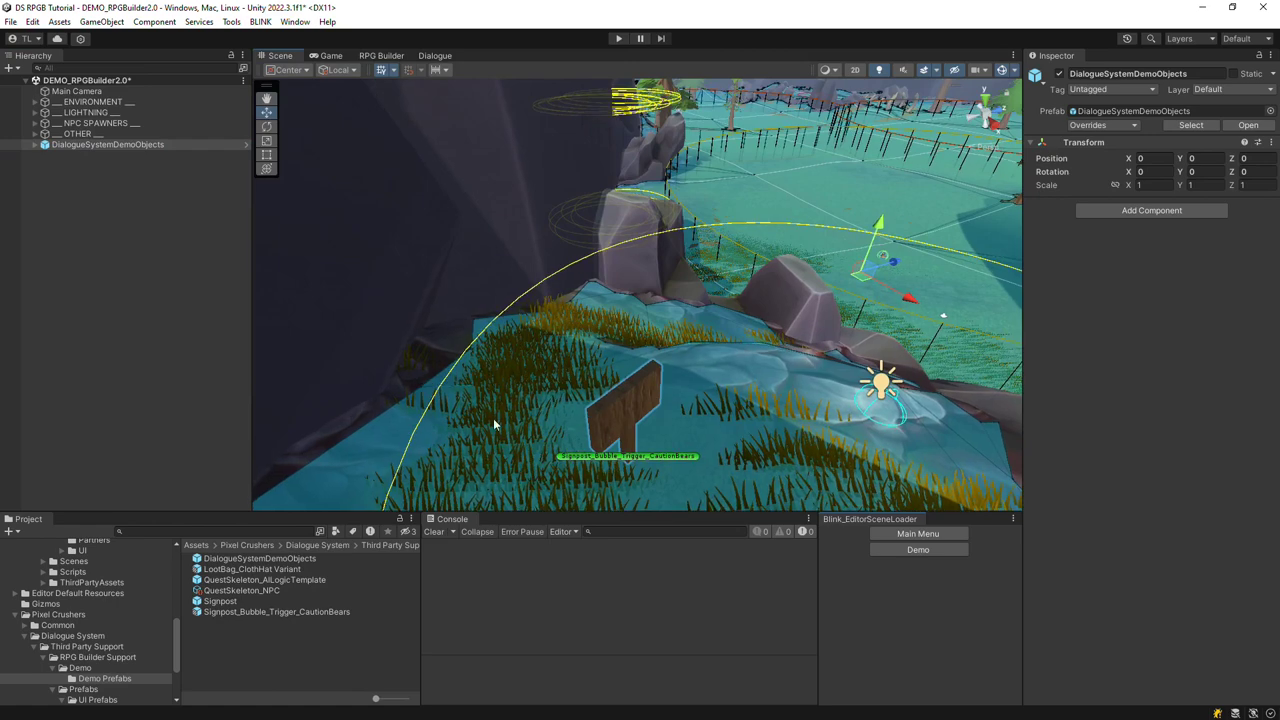
Step: Select the caution-bears signpost and ping BubbleSubtitlePanel from its Dialogue Actor's Custom Subtitle Panel field
click(605, 458)
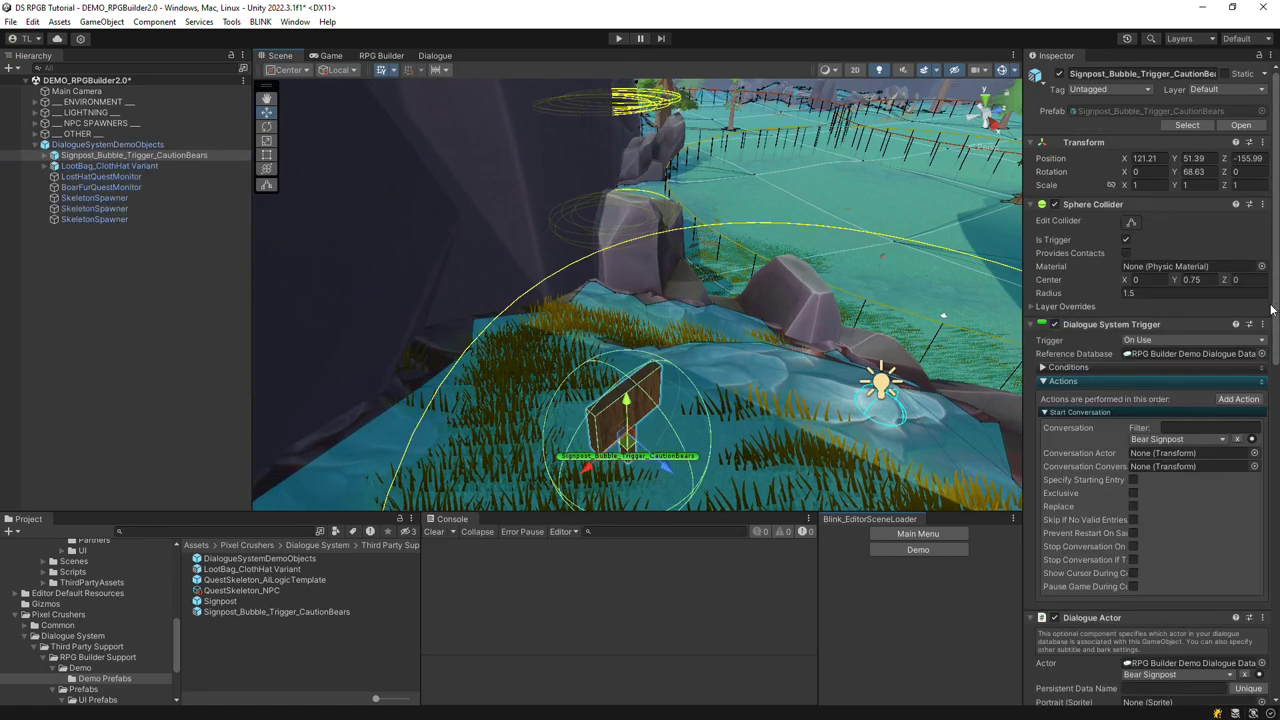
drag(1275, 313, 30, 575)
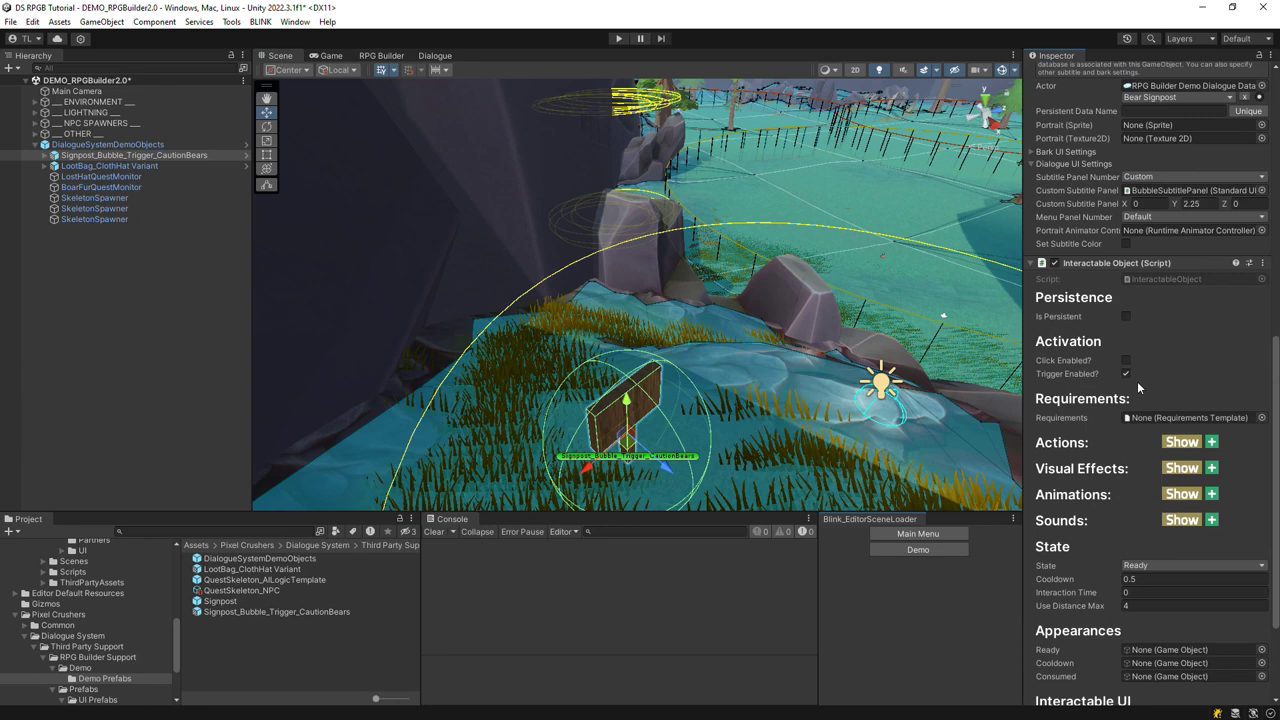
click(1178, 443)
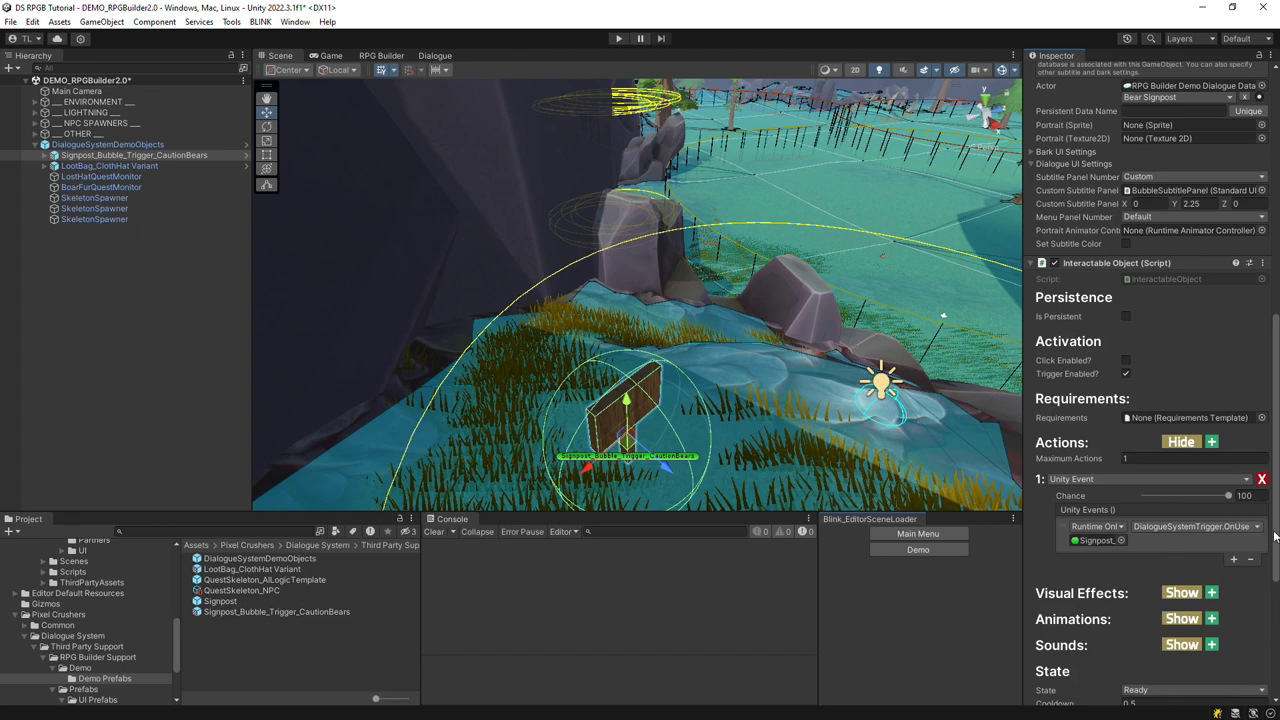
drag(1275, 537, 1265, 345)
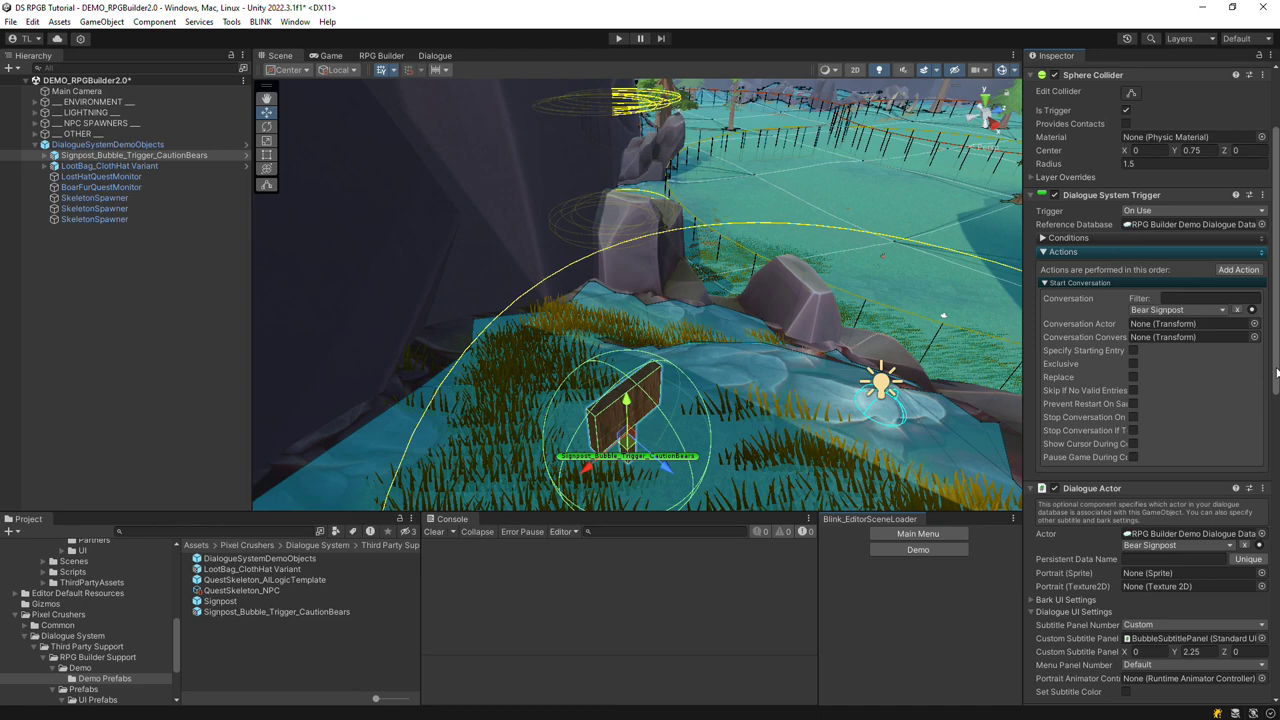
scroll(1276, 372, down, 5)
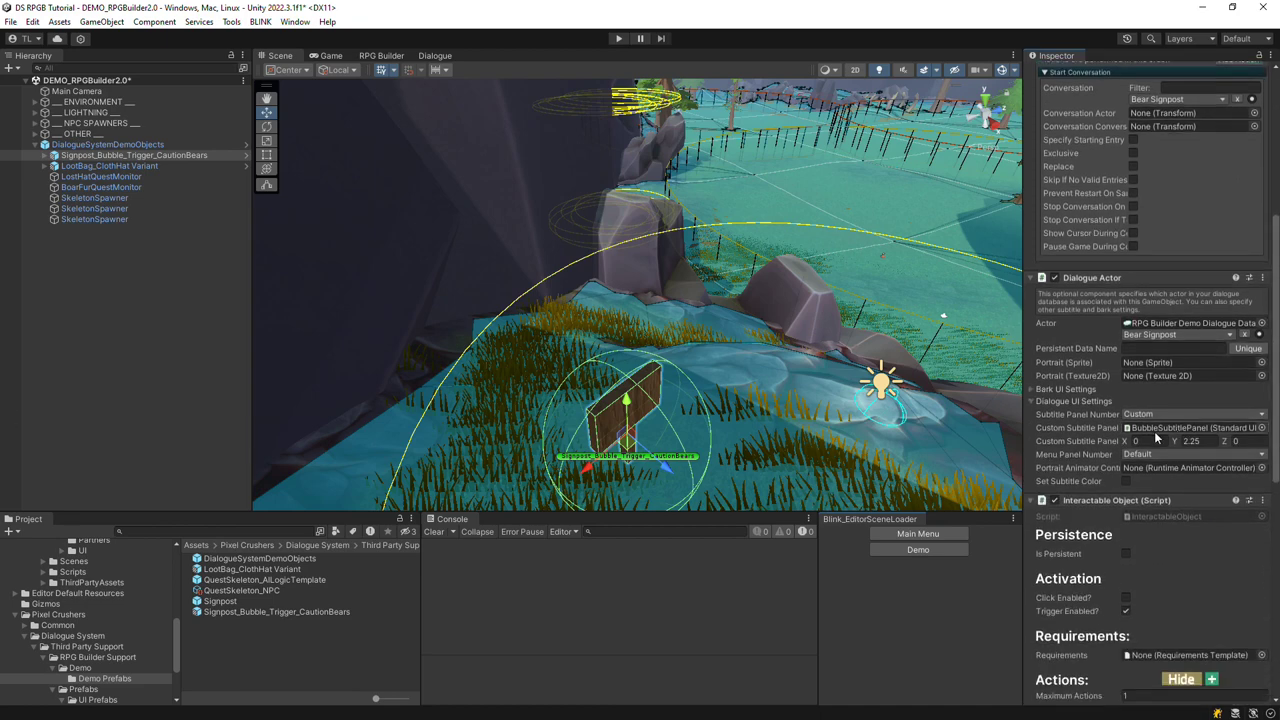
click(1150, 429)
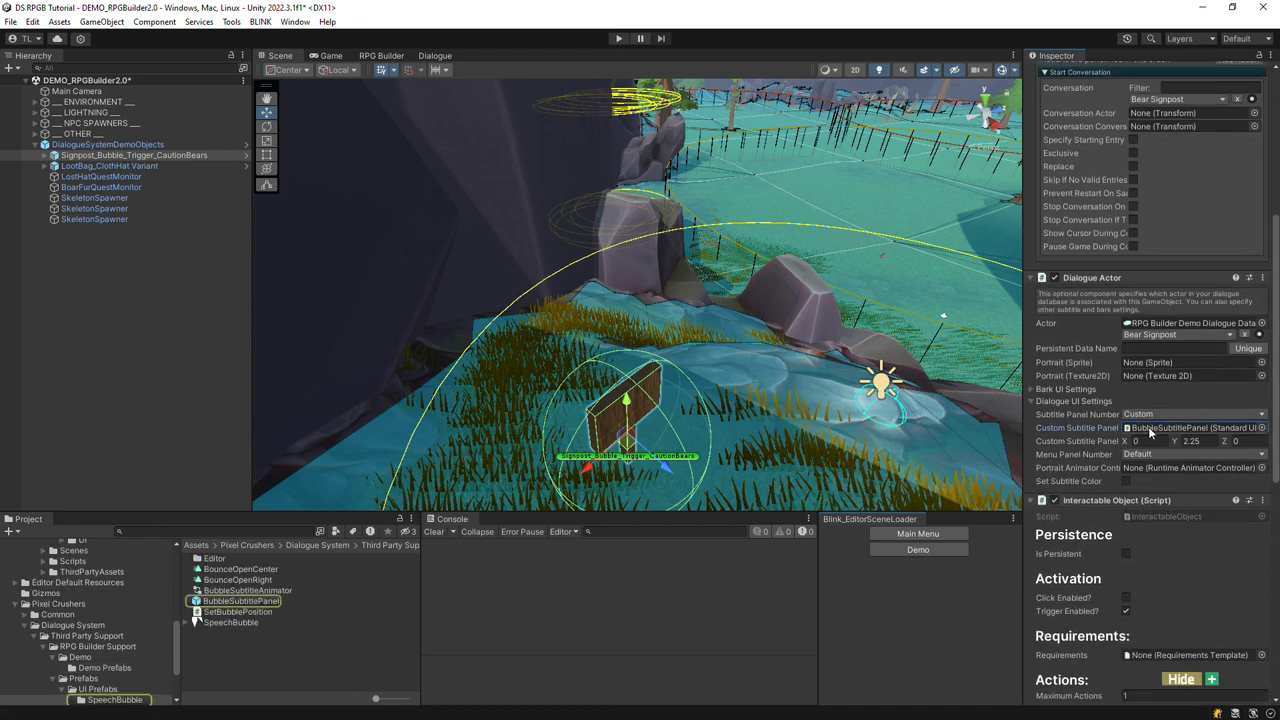
double_click(269, 602)
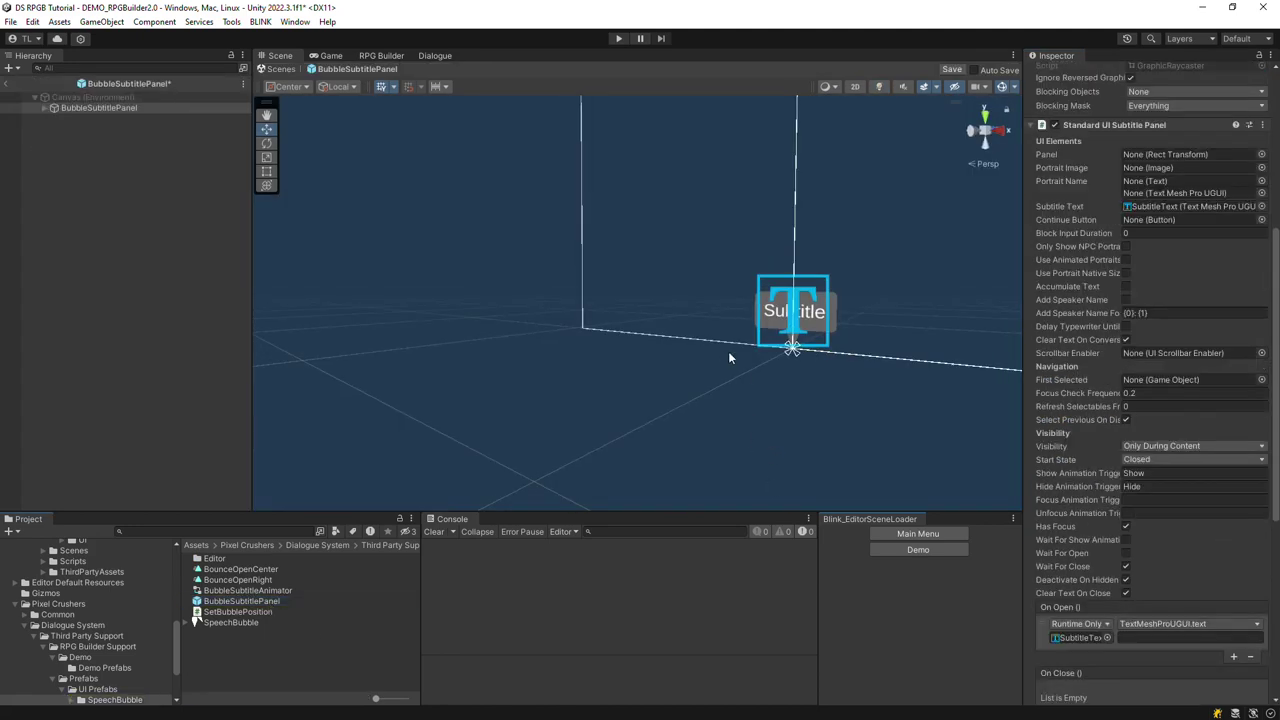
click(30, 107)
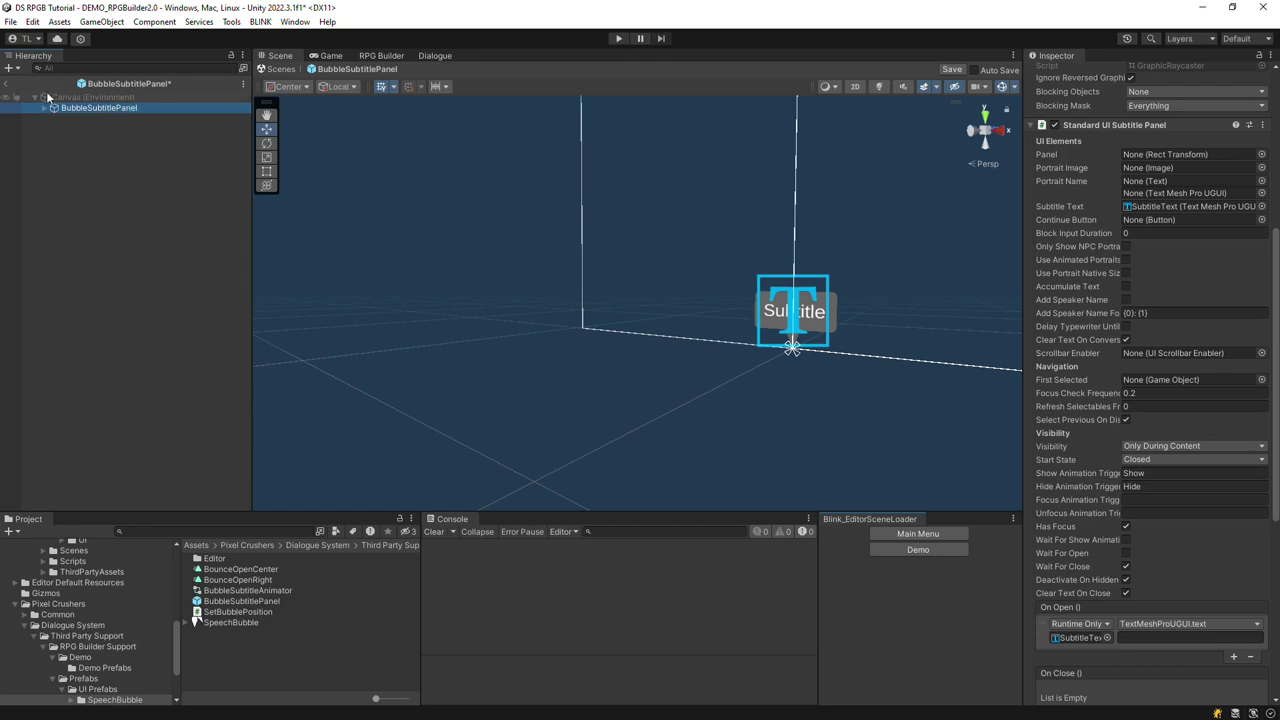
click(7, 83)
click(682, 394)
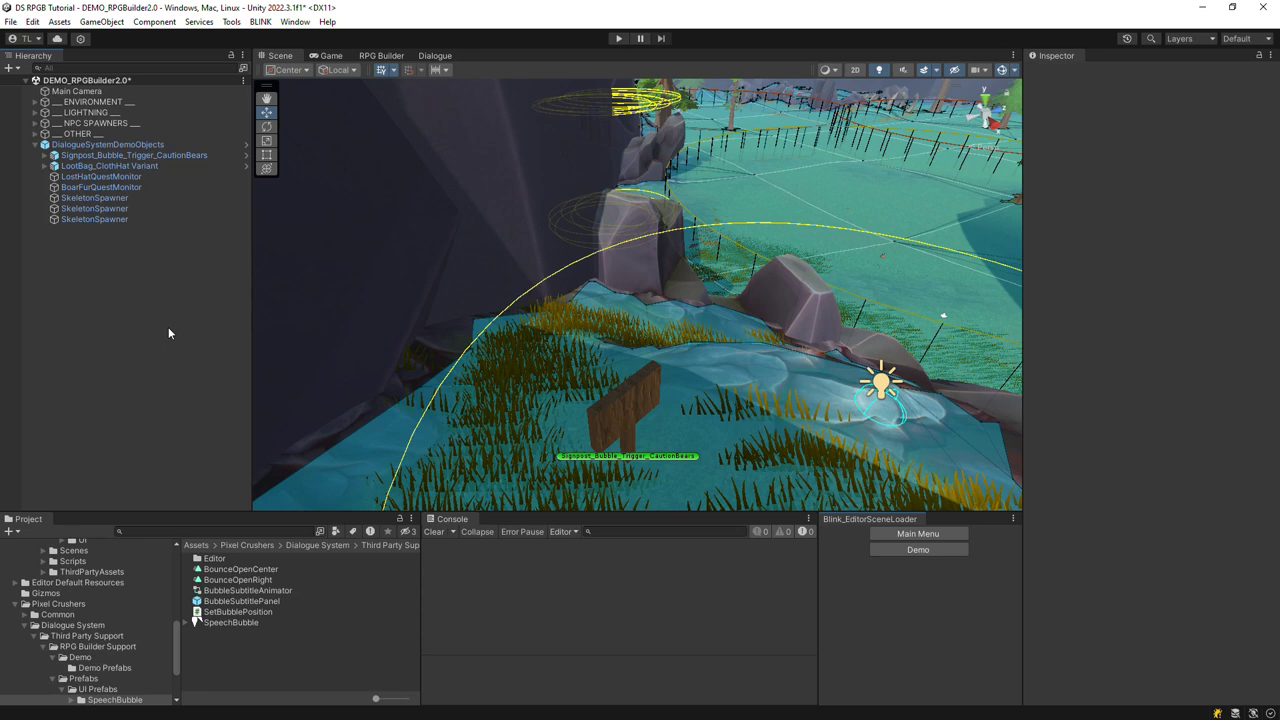
Step: Inspect LootBag_ClothHat Variant, then LostHatQuestMonitor's Cloth Hat item events and Lost Hat entry updates
click(103, 168)
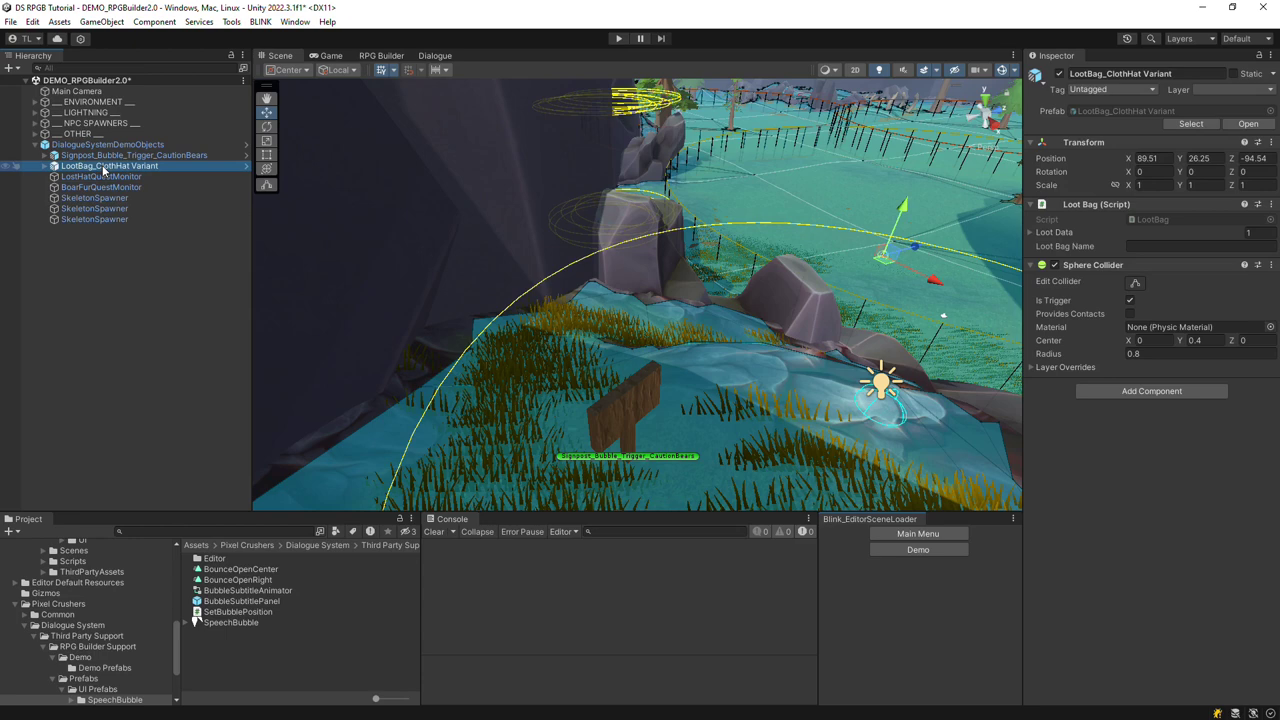
click(103, 177)
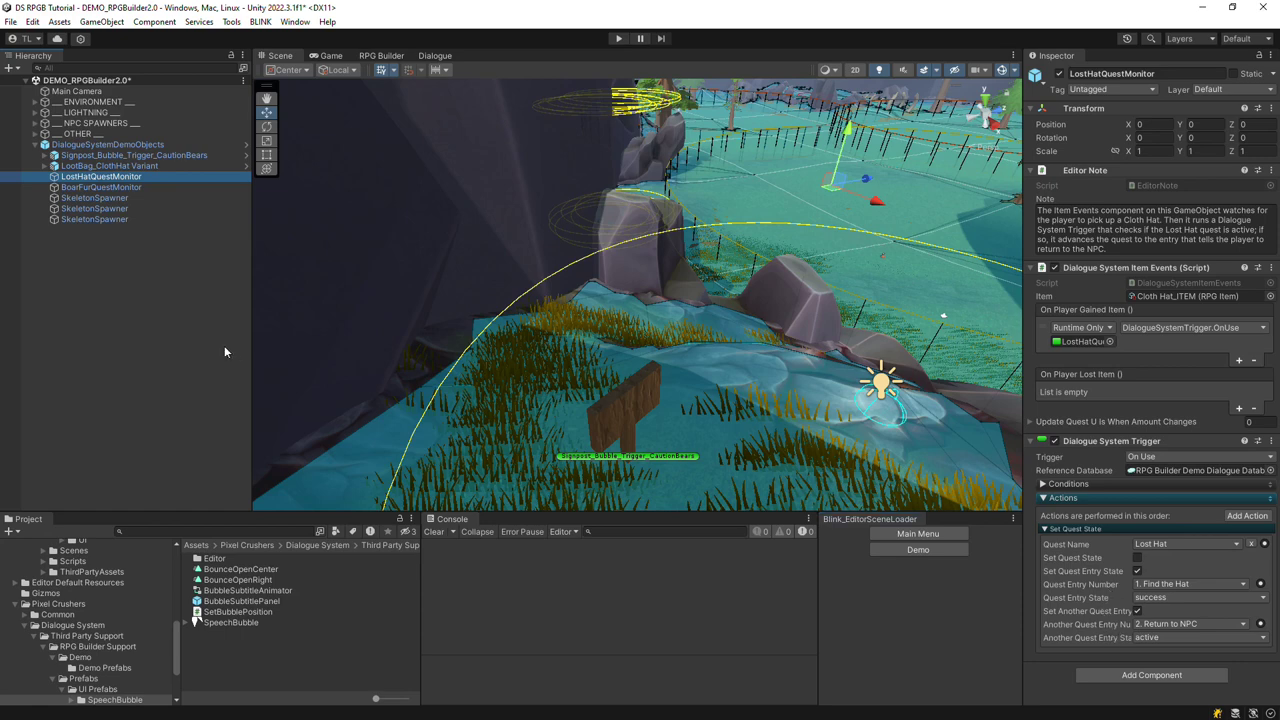
Step: Ping QuestSkeleton_NPC from SkeletonSpawner's NPC field and select QuestSkeleton_AILogicTemplate to see its SkeletonsKilled increment
click(117, 198)
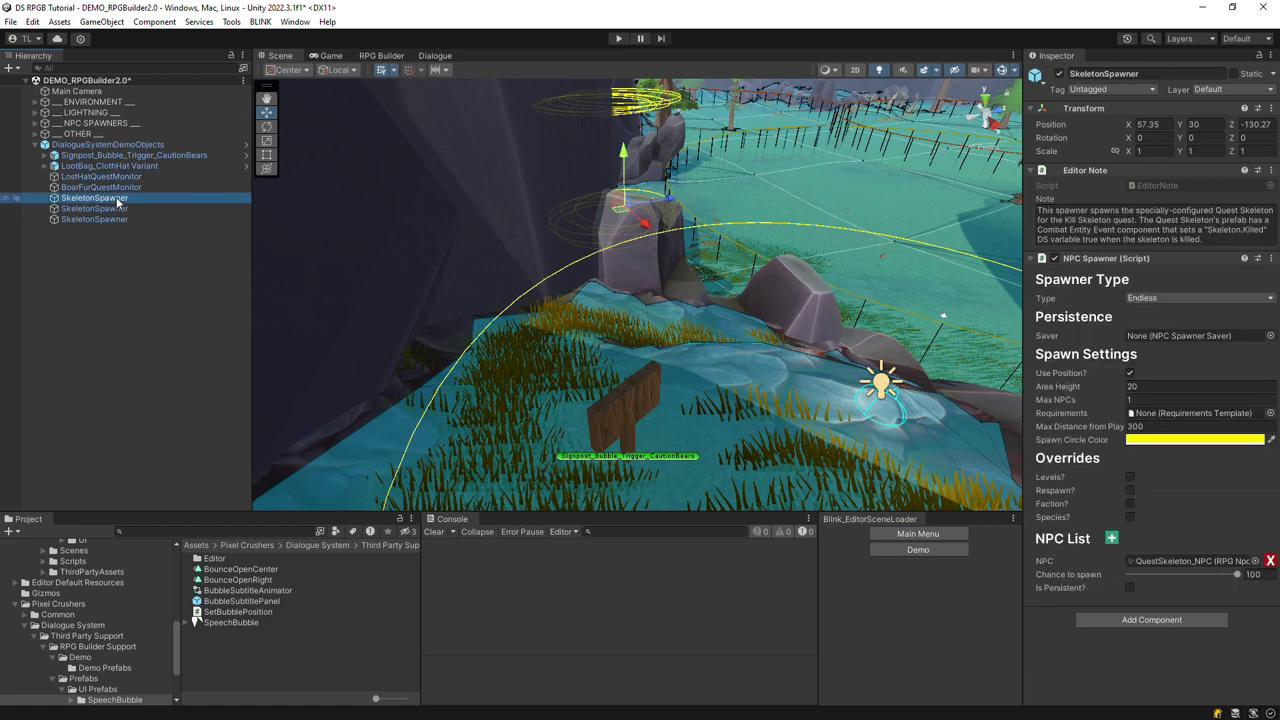
click(1145, 561)
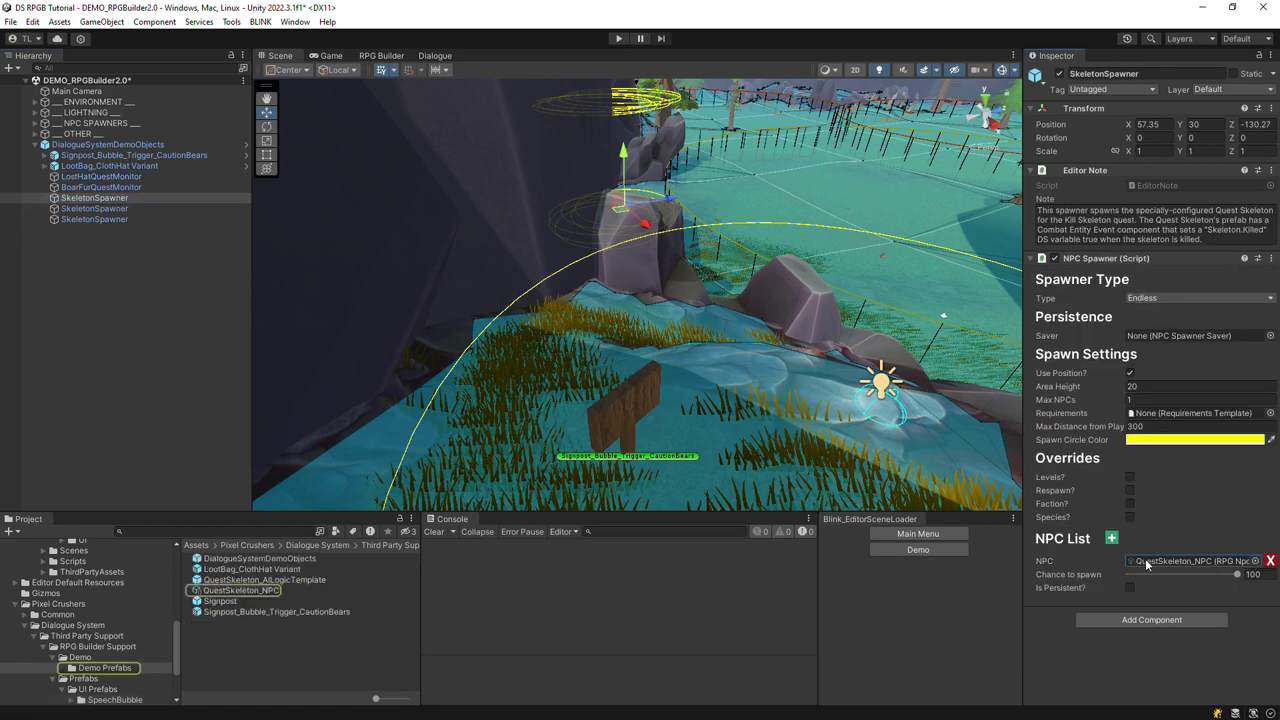
click(240, 590)
click(265, 580)
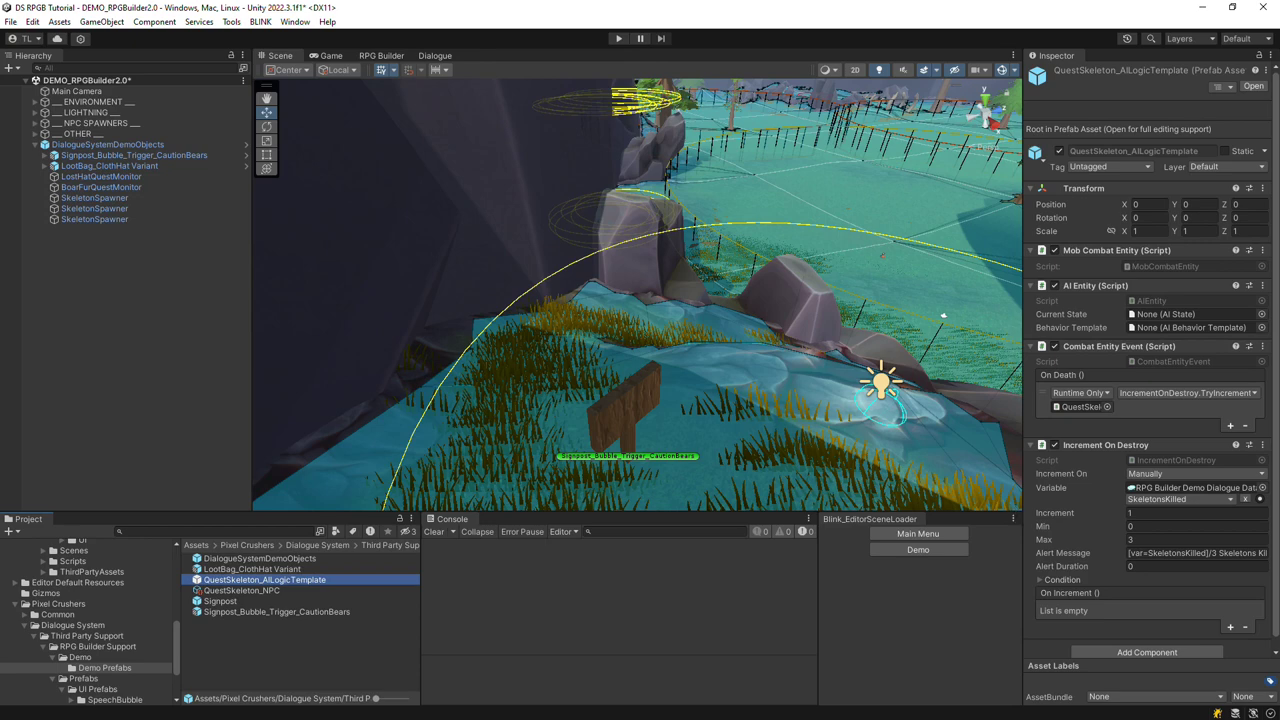
Step: Open the HumanNPC Story conversation in the Dialogue editor and select the NPC's opening node
click(435, 56)
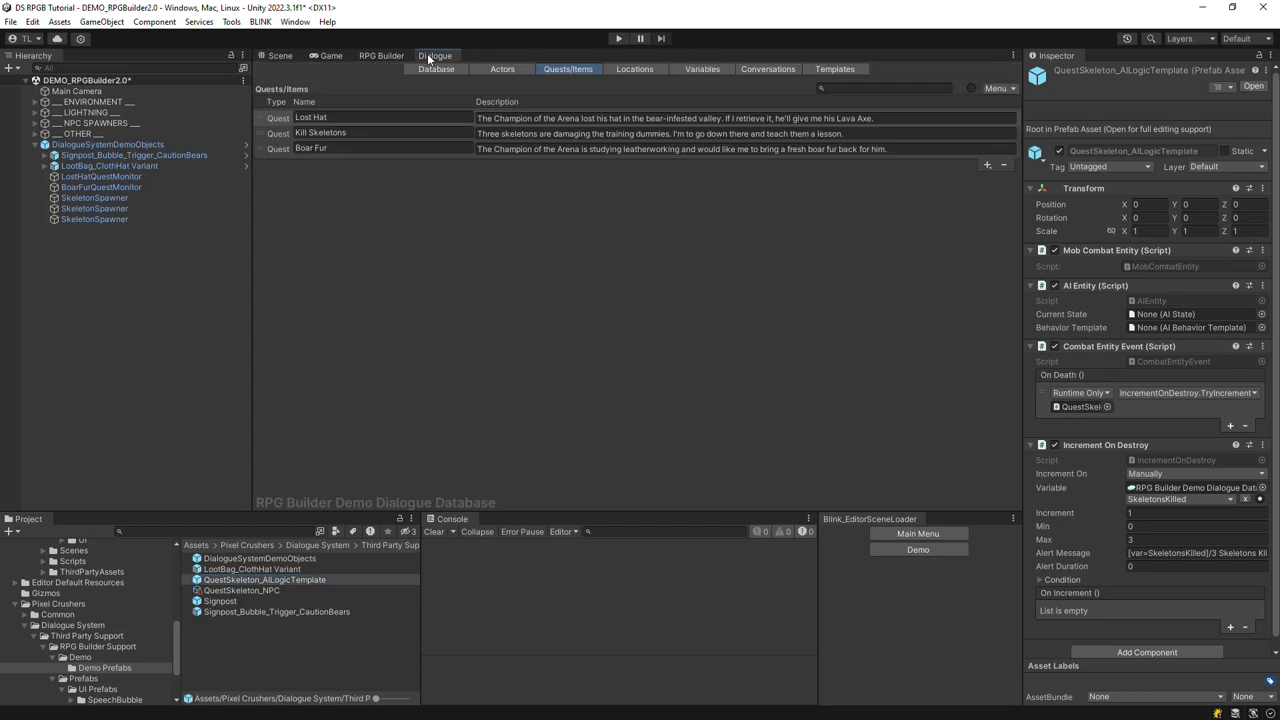
click(751, 71)
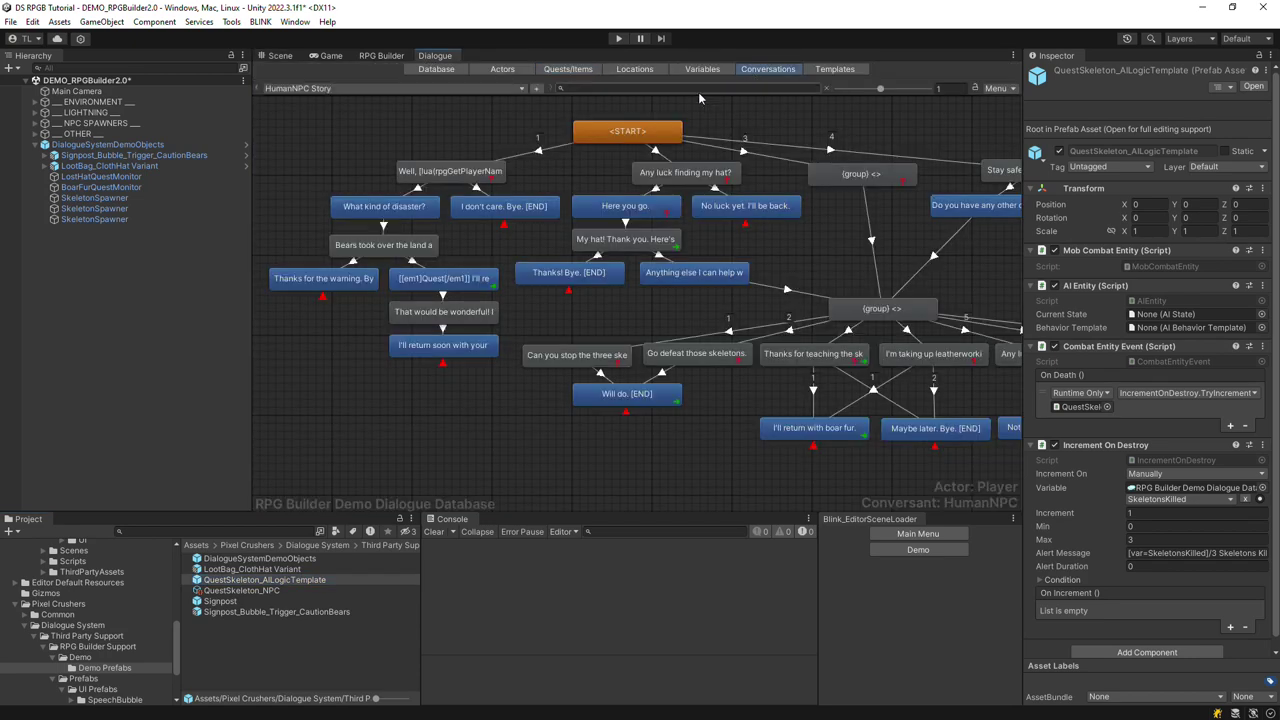
click(447, 177)
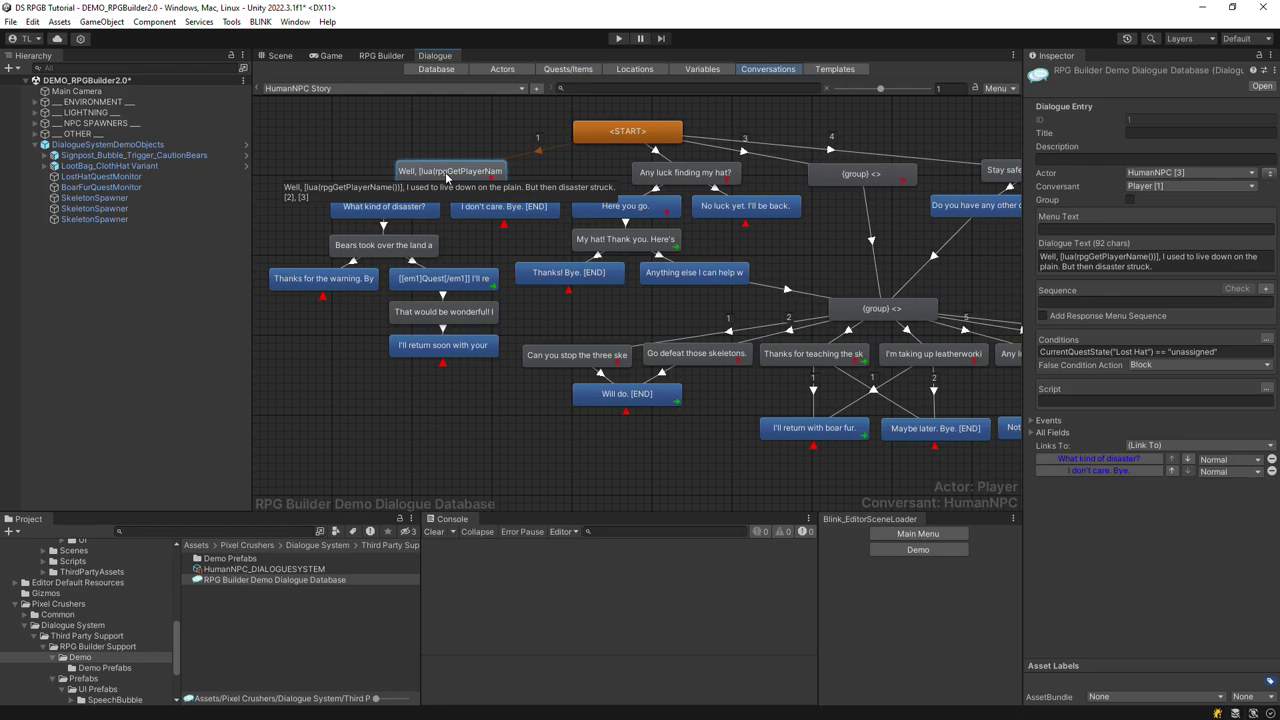
Step: Read the Lua functions documentation in the browser, then return to Unity
key(alt+Tab)
scroll(840, 491, down, 5)
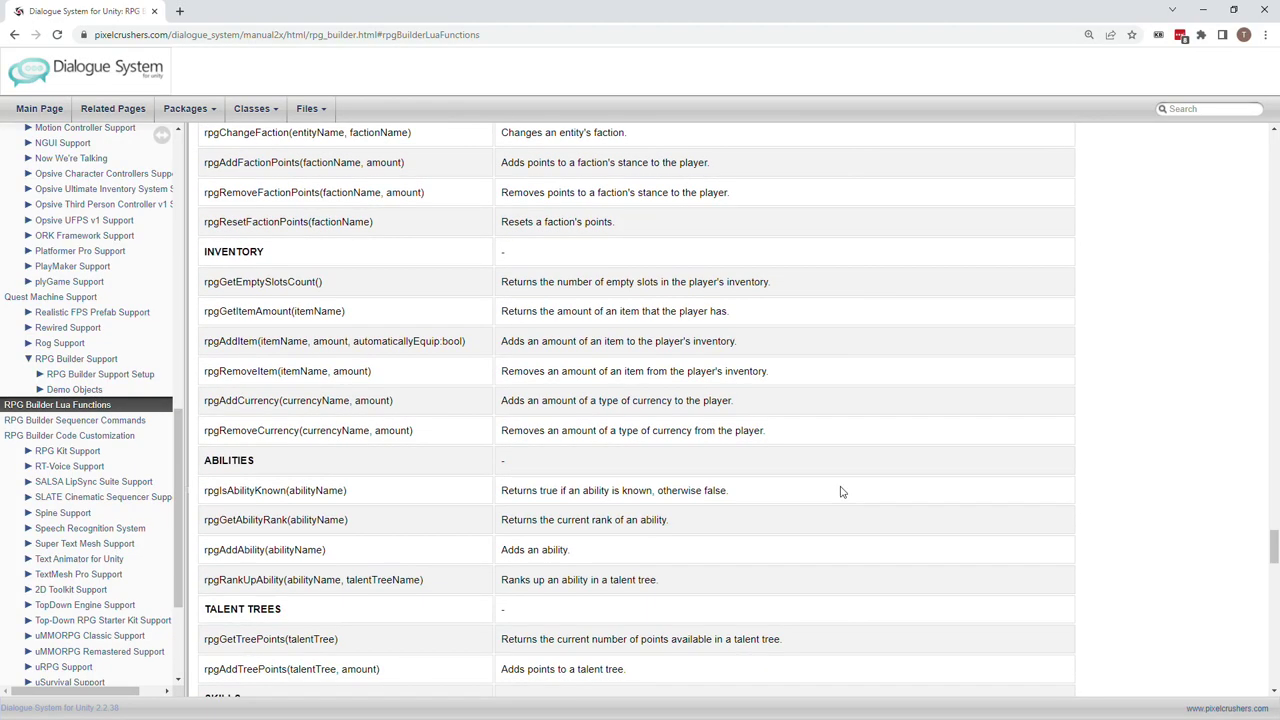
scroll(840, 491, down, 4)
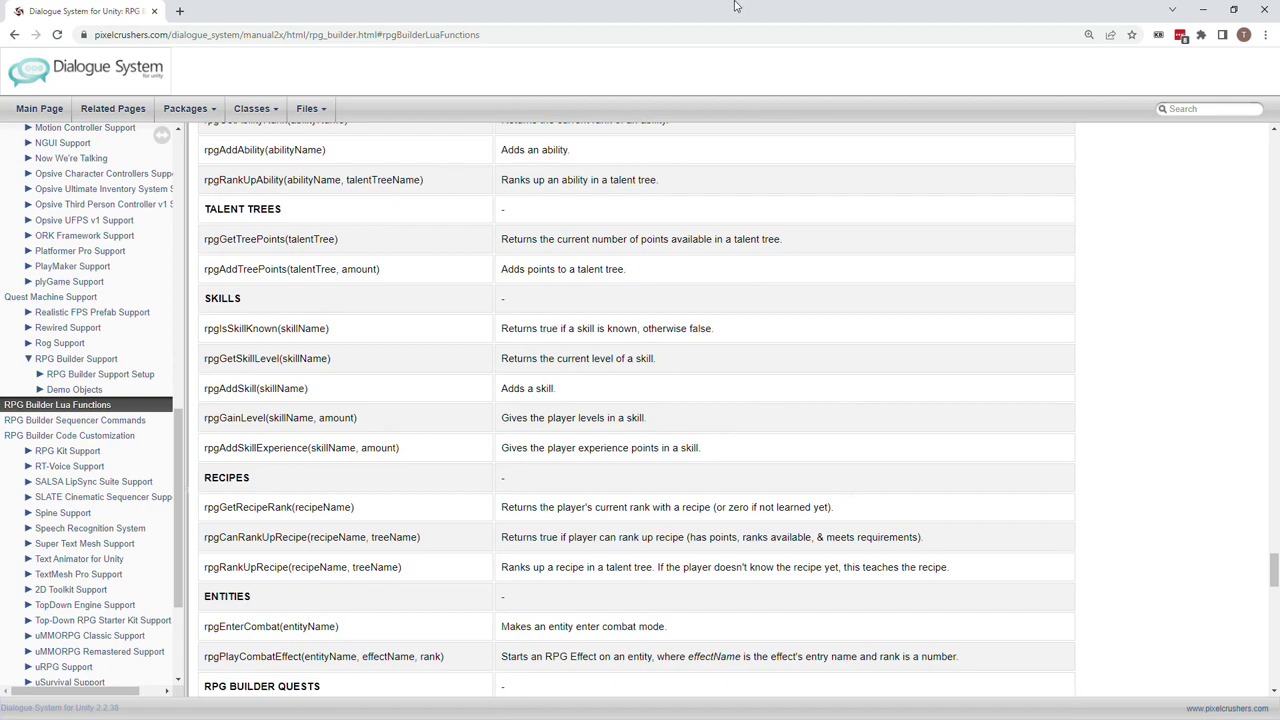
key(alt+Tab)
Step: Save the demo scene, switch to MainMenu, and enter Play mode to reach the title screen
click(950, 534)
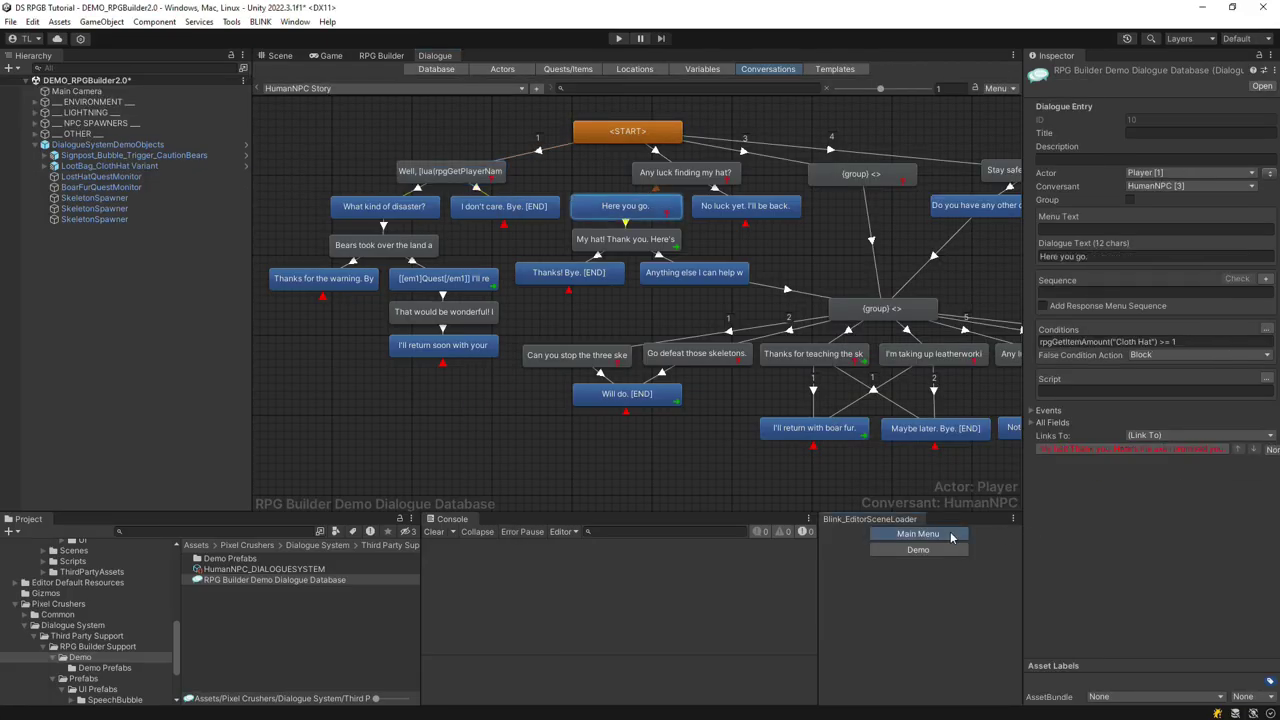
click(622, 396)
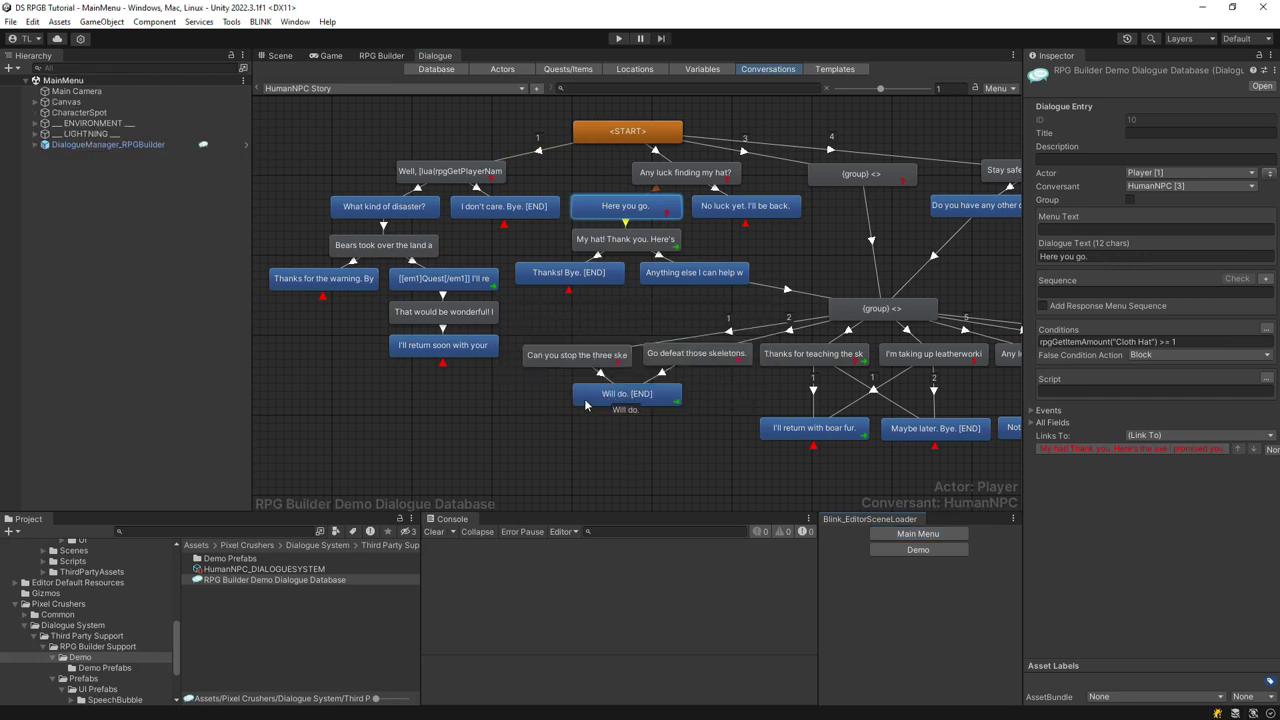
click(618, 38)
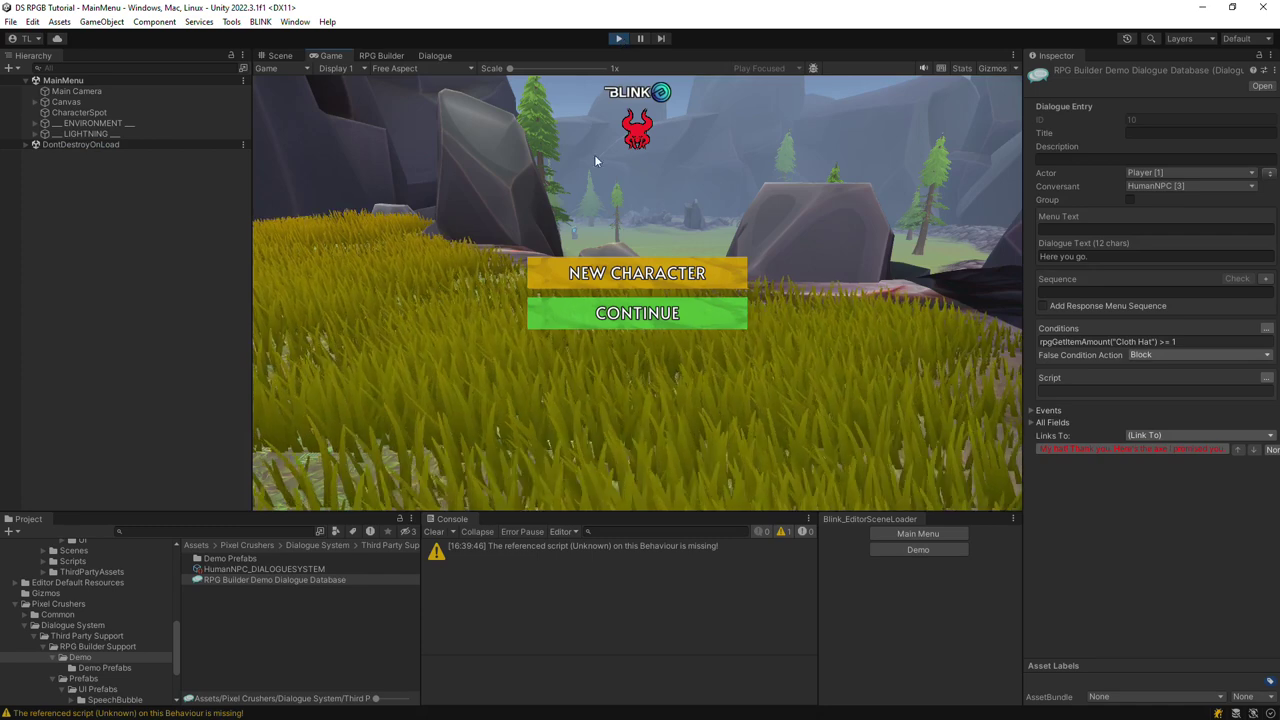
Step: Create a new character named 'Bob' and enter the game
click(635, 274)
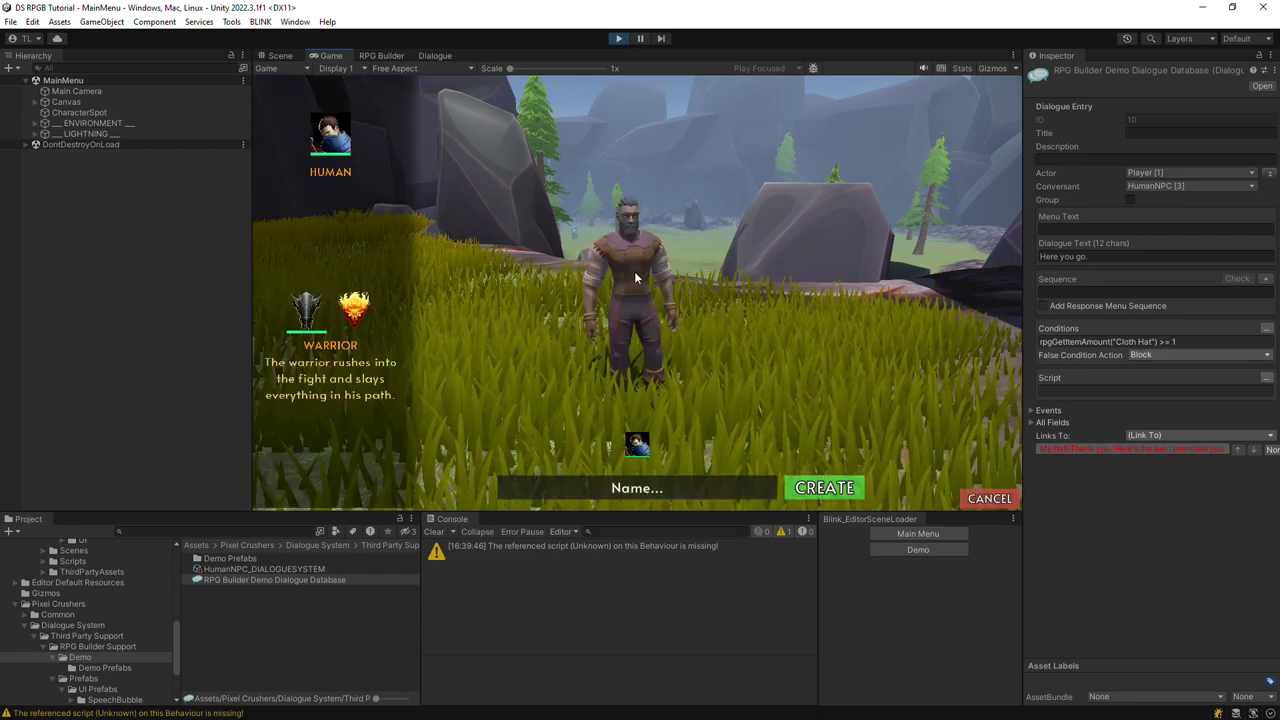
click(634, 494)
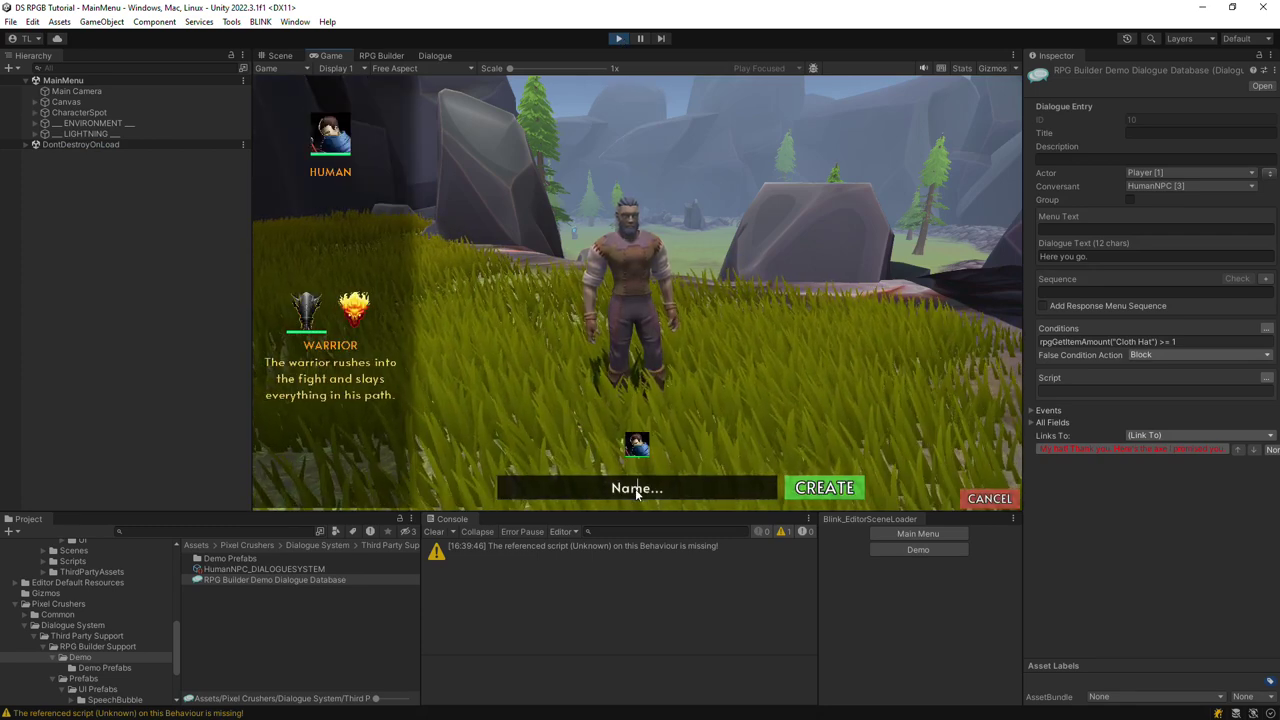
text(Bob)
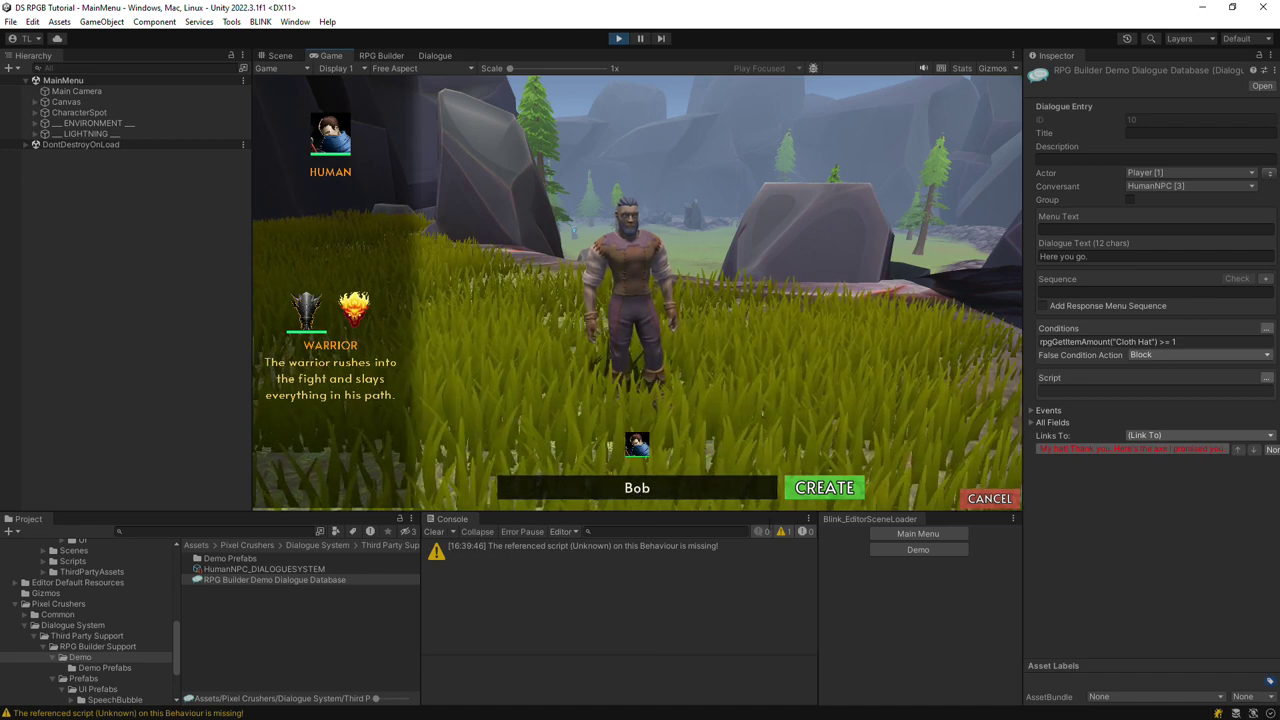
click(834, 490)
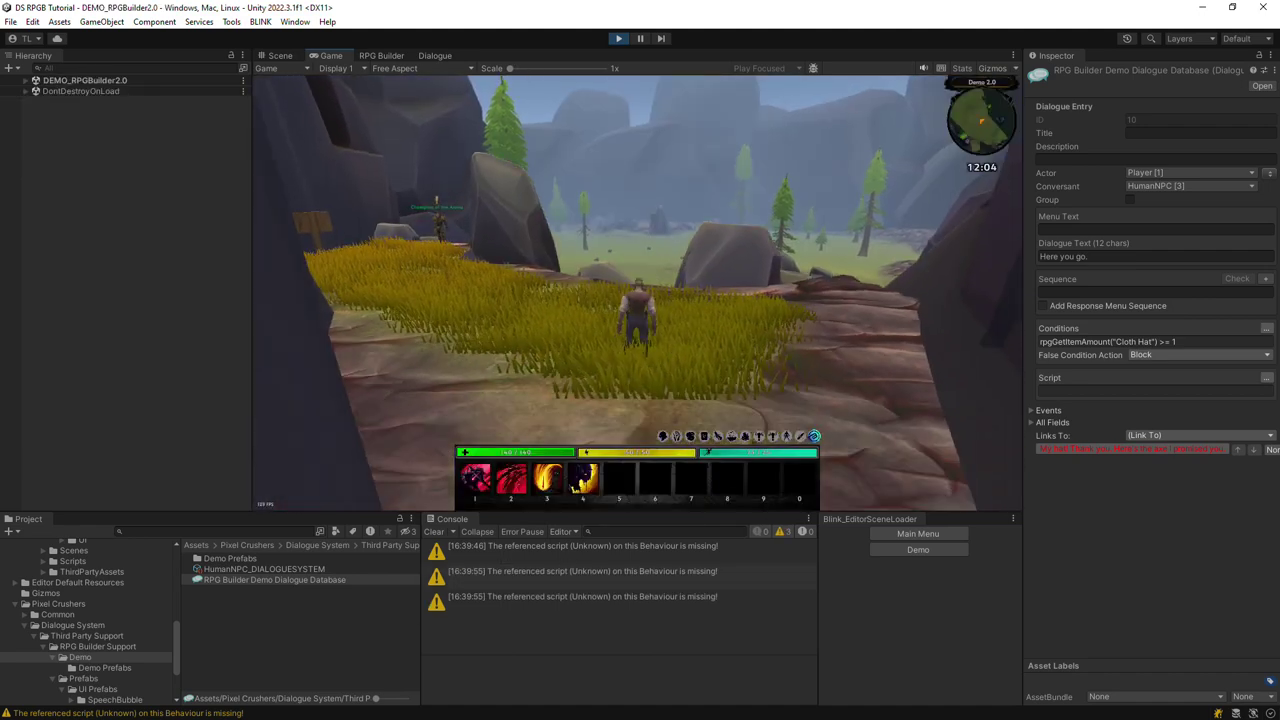
Step: Walk past the signpost onto the ledge and start talking to HumanNPC
key(w)
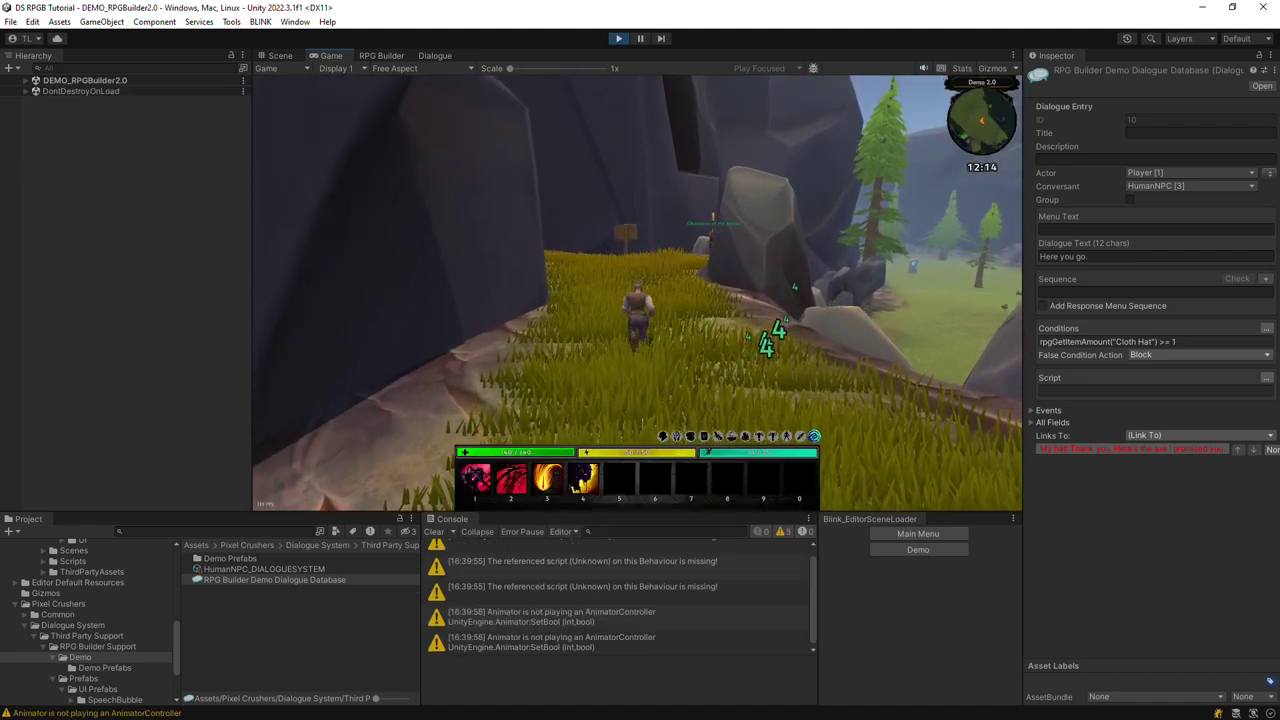
key(w)
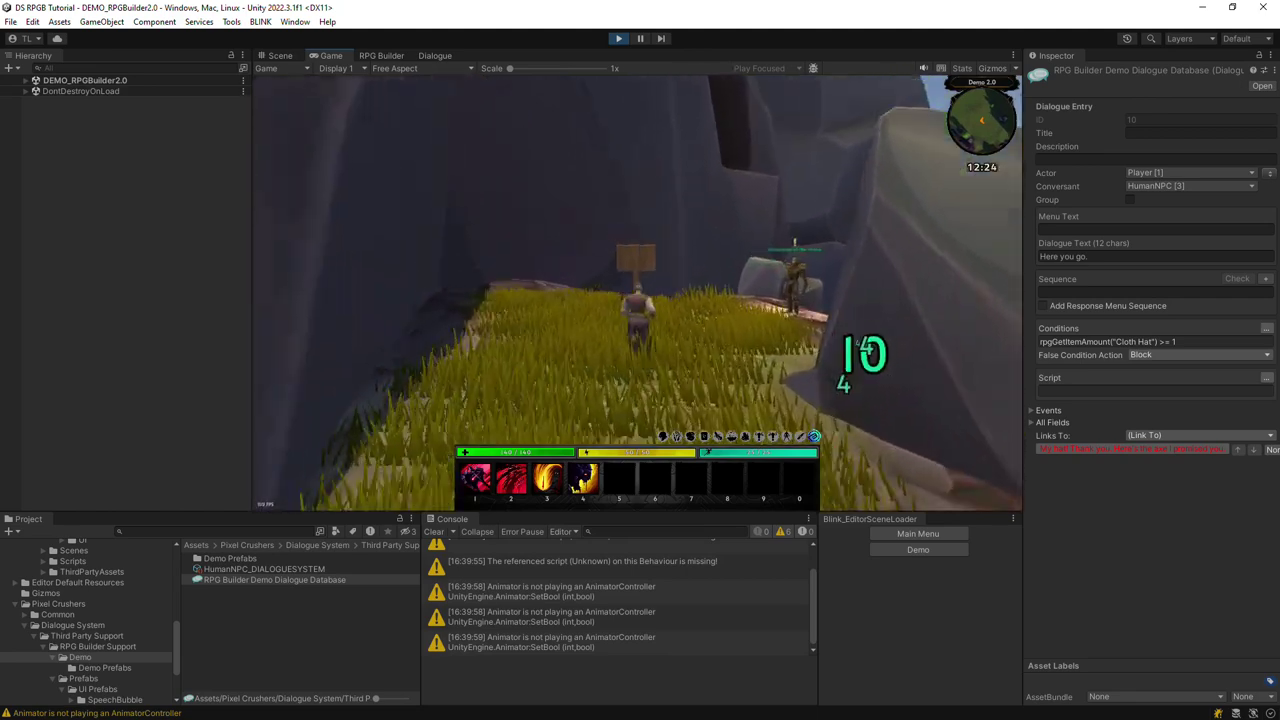
key(w)
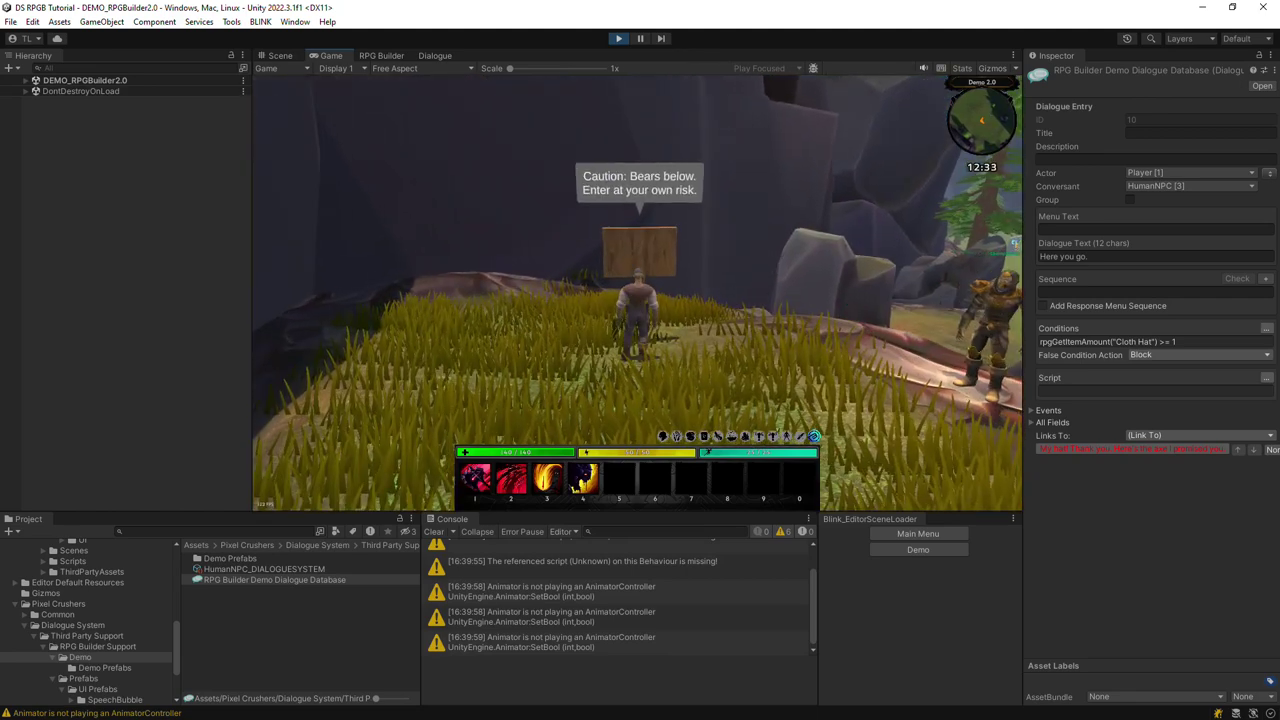
key(a)
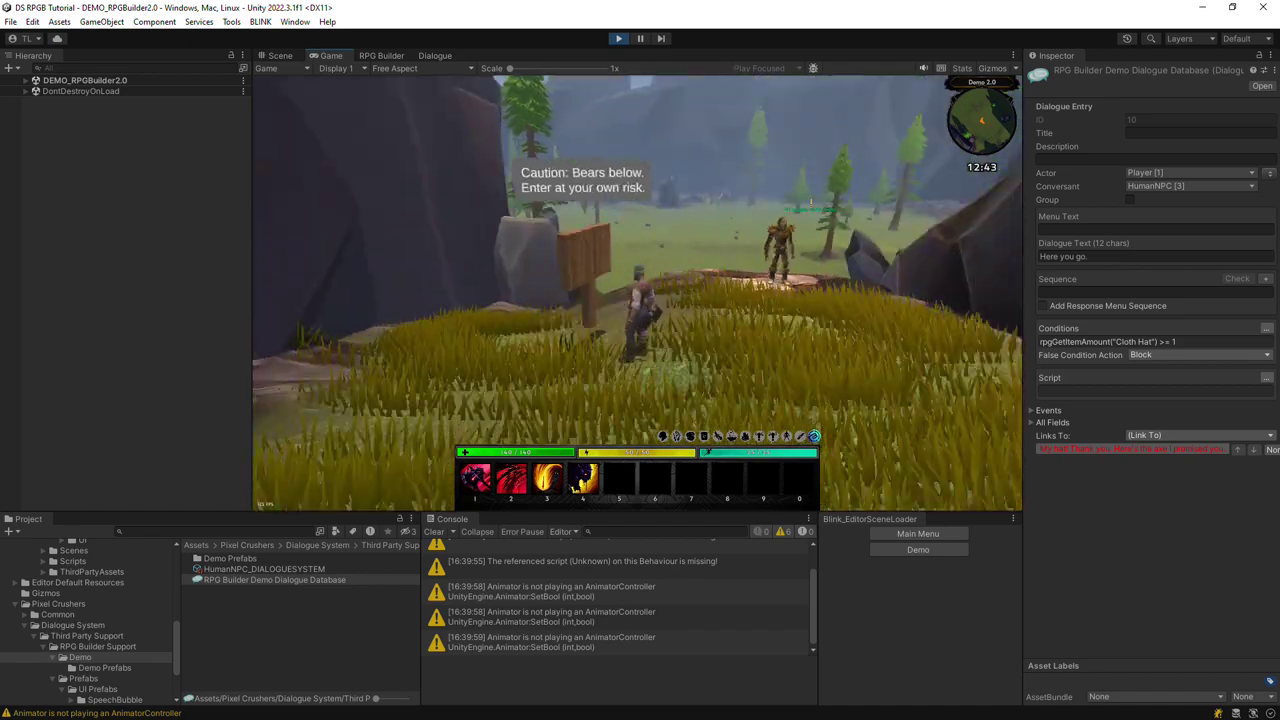
key(w)
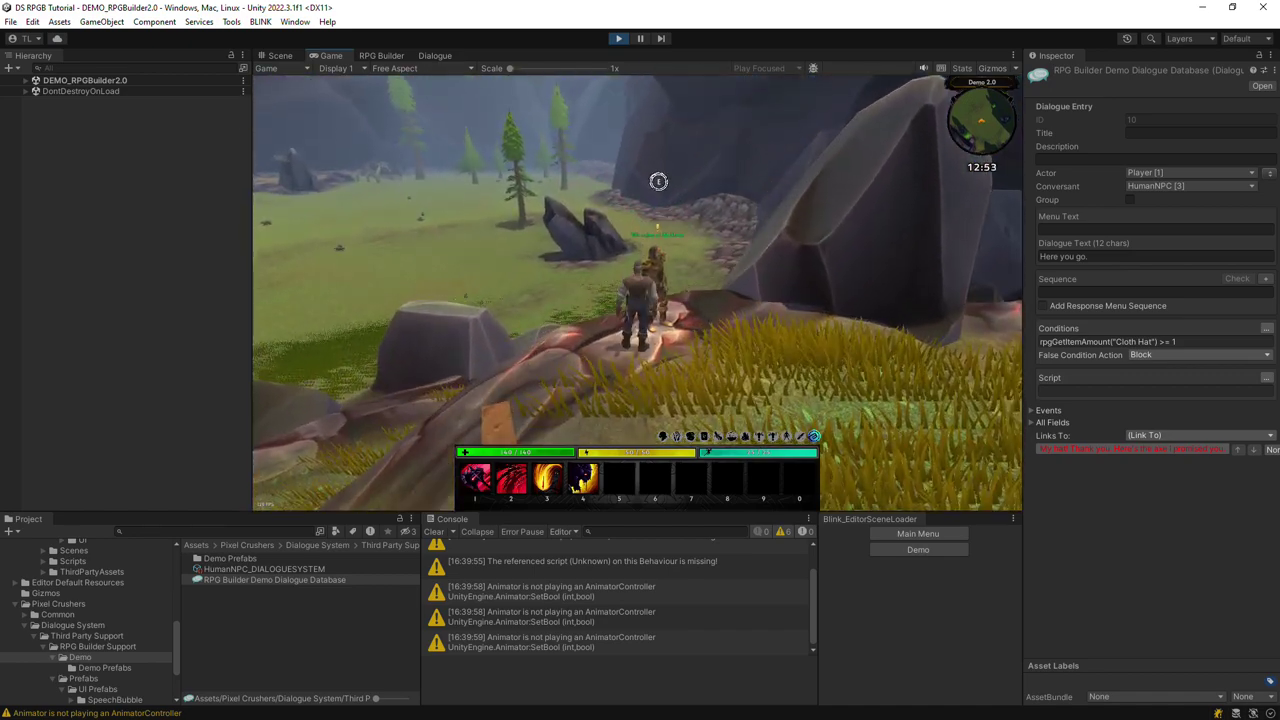
key(e)
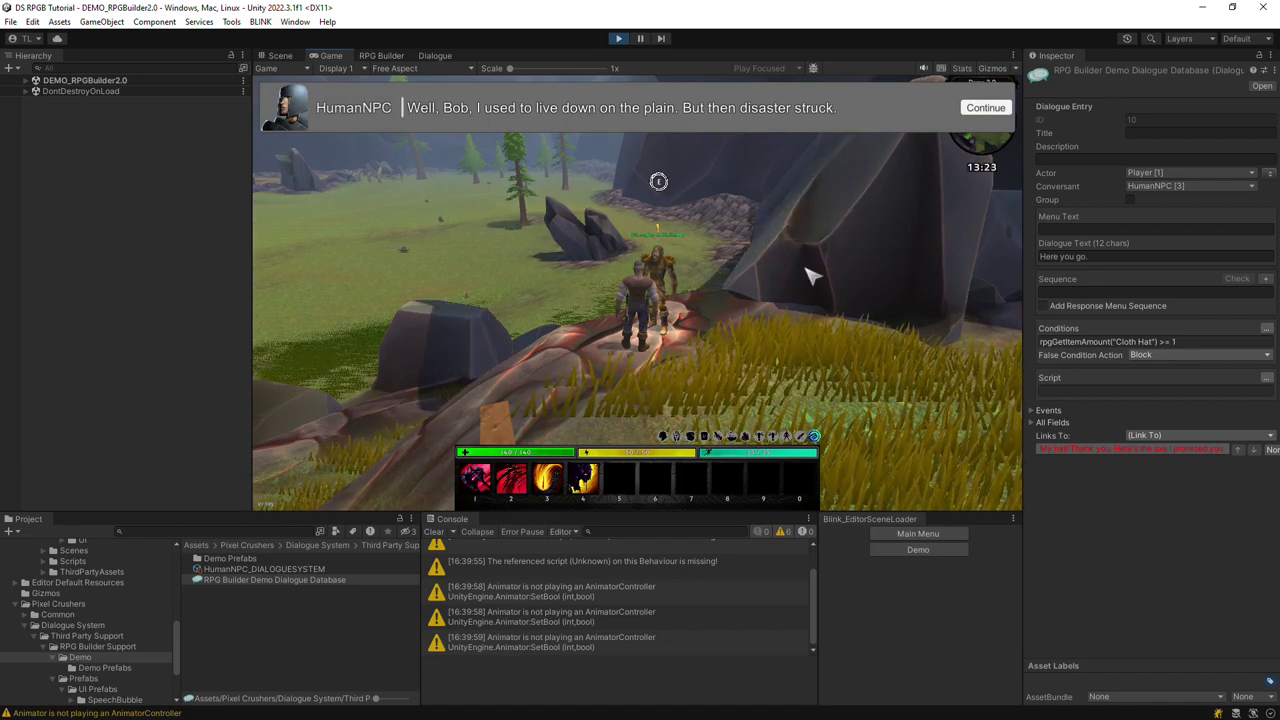
Step: Ask about the disaster and agree to retrieve the hat, continuing through the NPC's lines
click(983, 110)
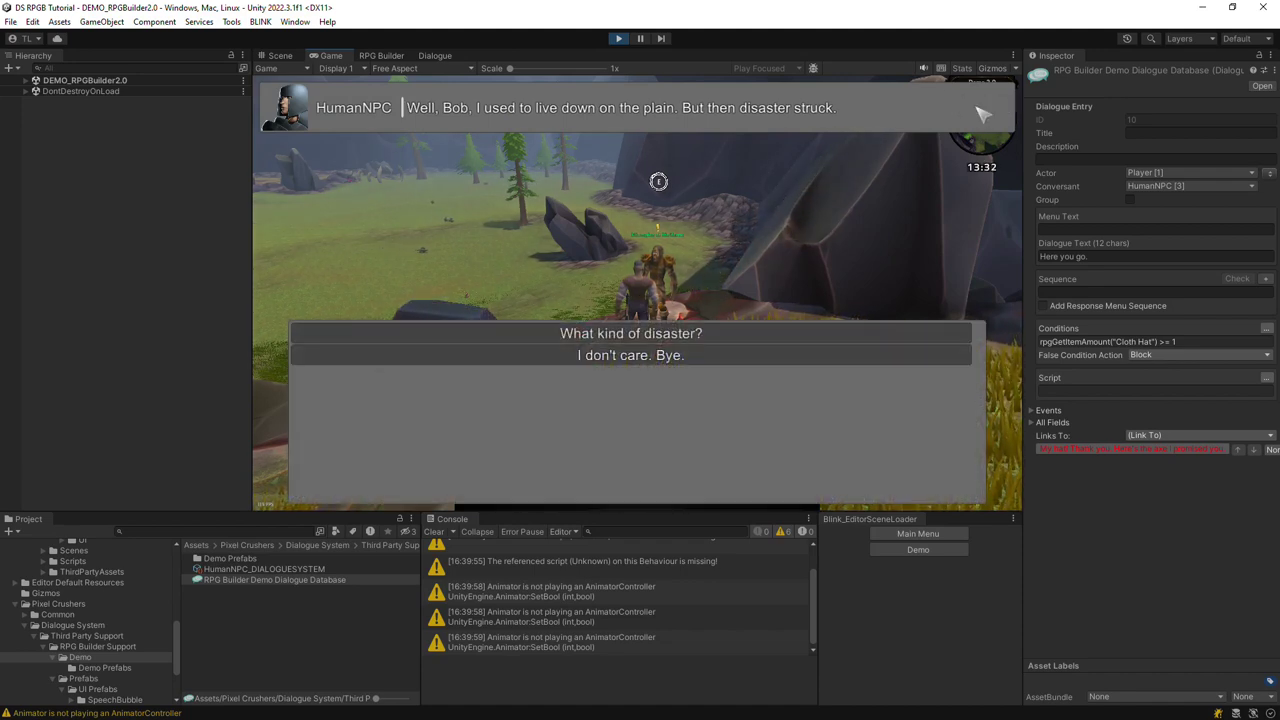
click(722, 335)
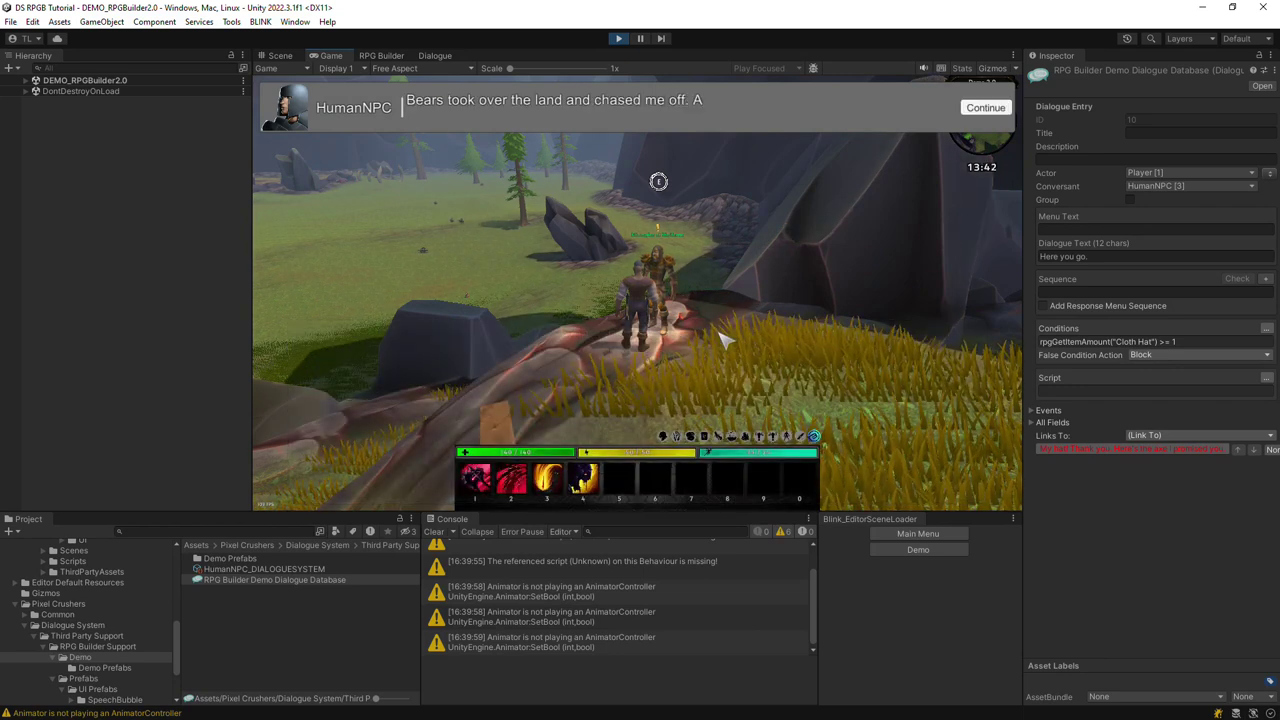
click(984, 110)
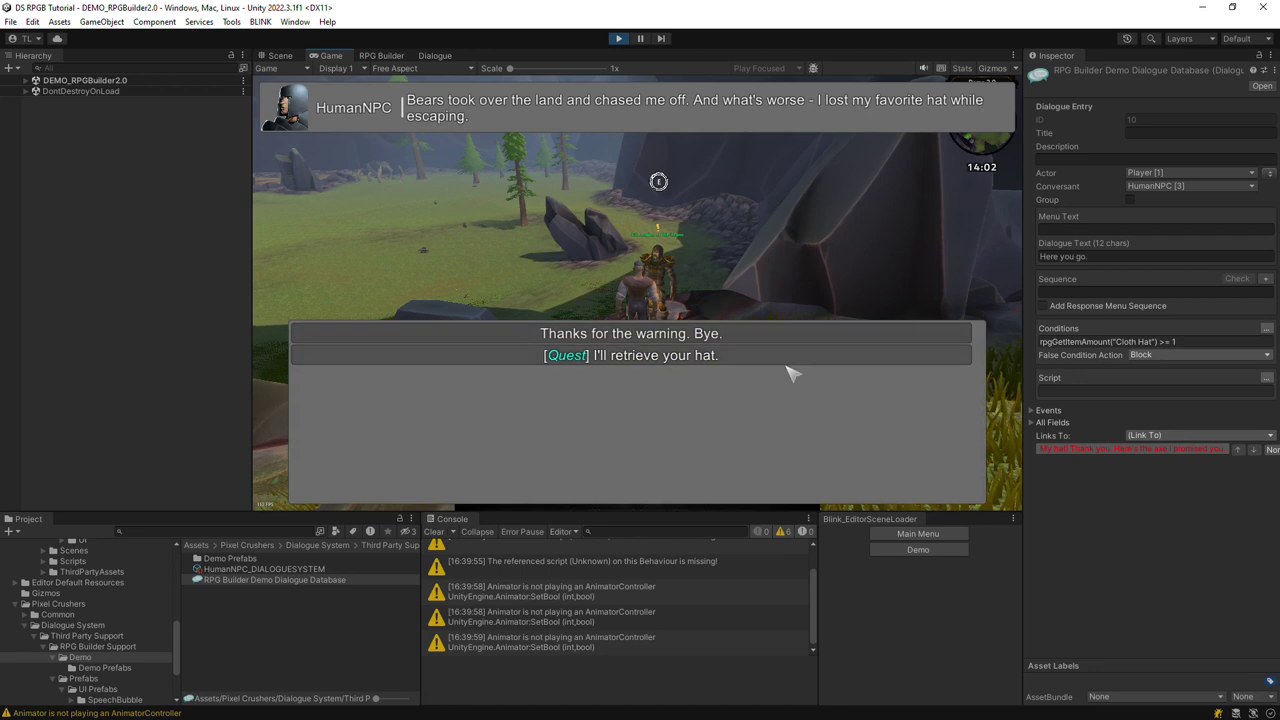
click(758, 358)
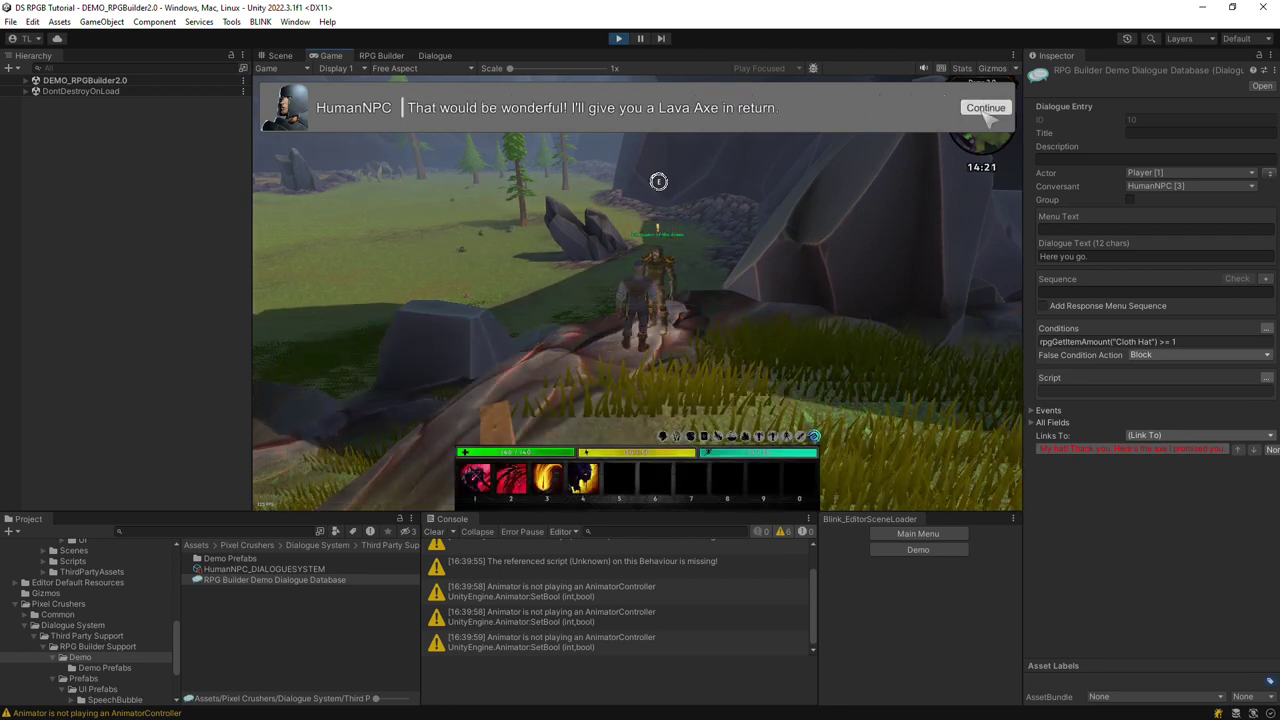
click(985, 110)
Step: Reply "I'll return soon with your hat" and check The Lost Hat in the Quest Journal (J)
click(755, 335)
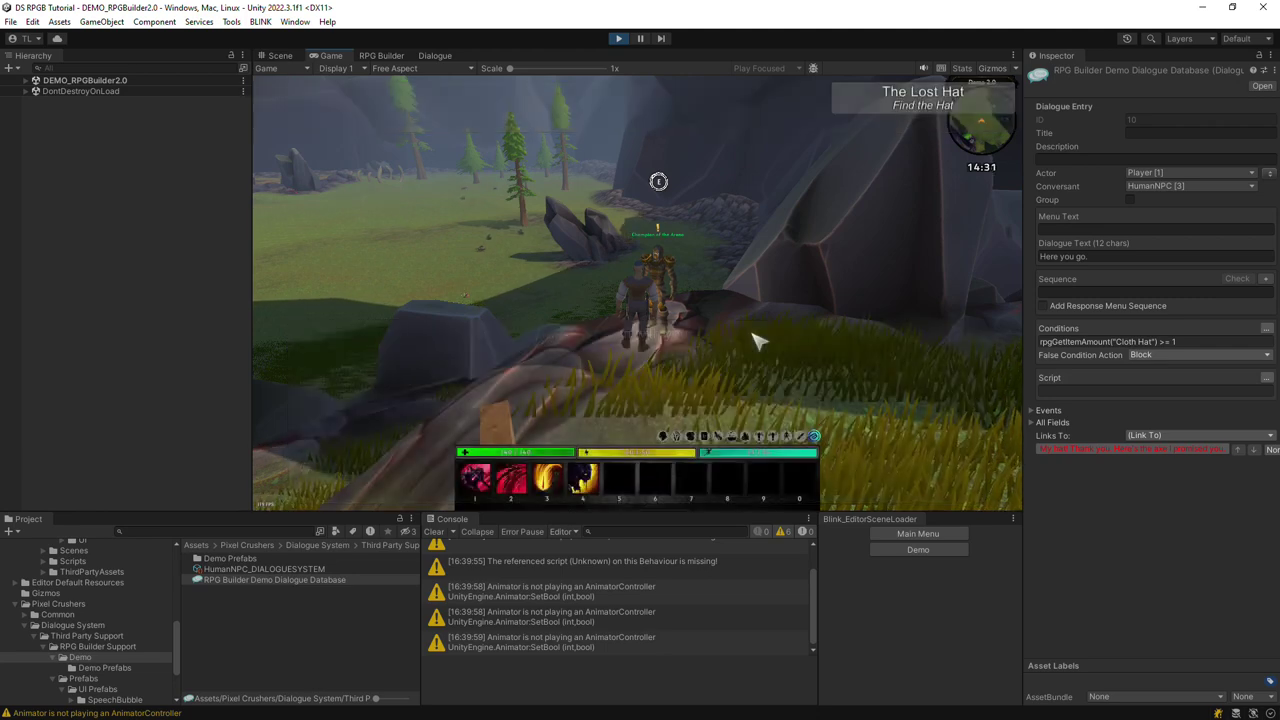
right_drag(757, 342, 600, 342)
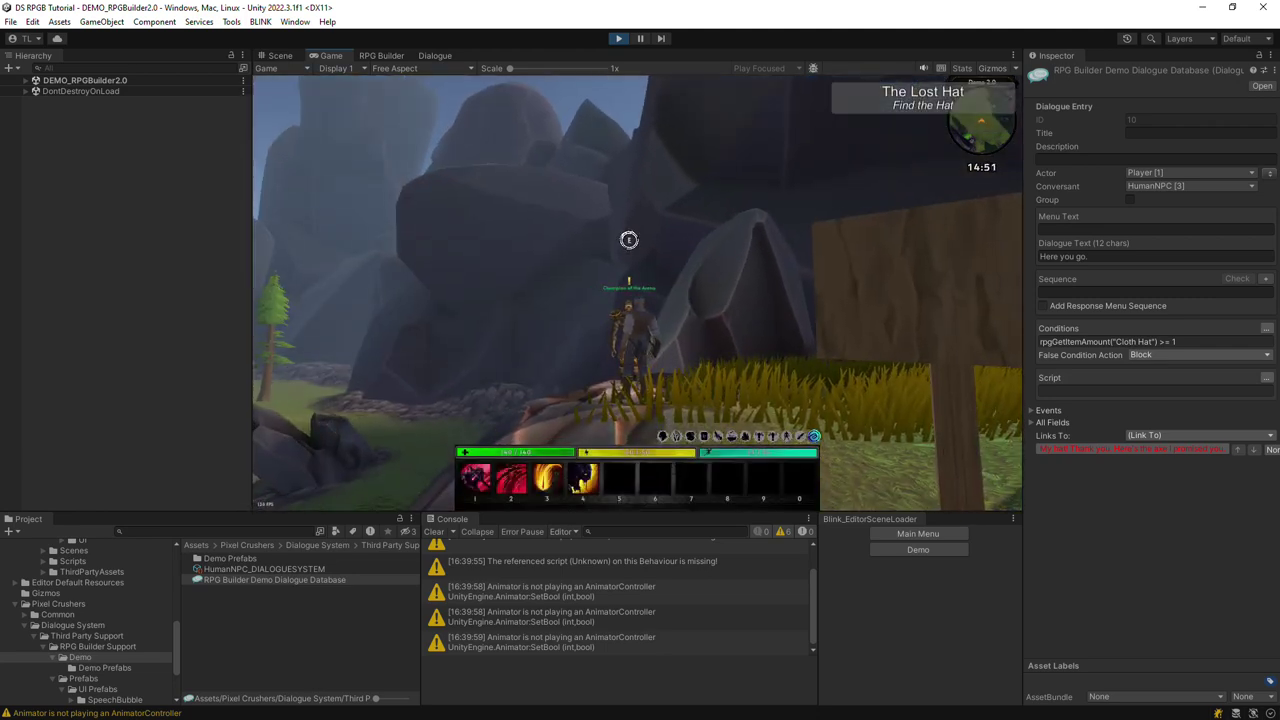
key(j)
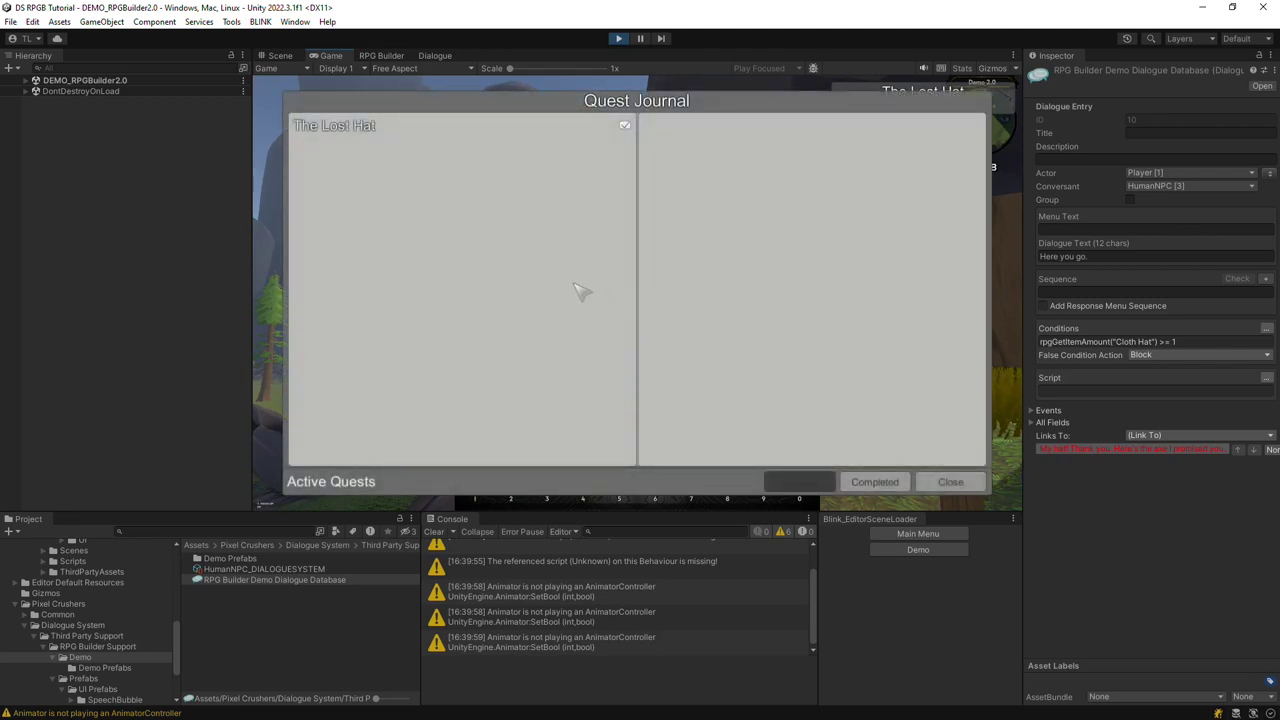
key(j)
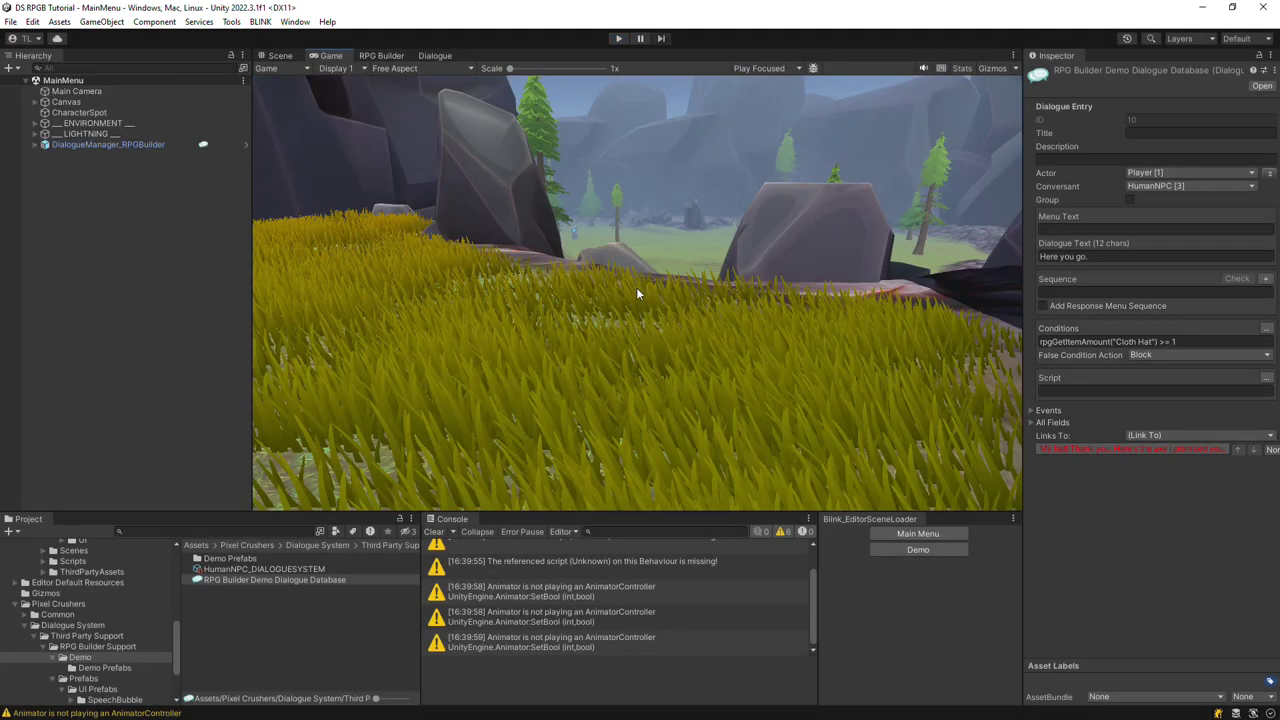
Step: Search the project for 'hud' and open the --- HUD --- prefab for editing
click(229, 531)
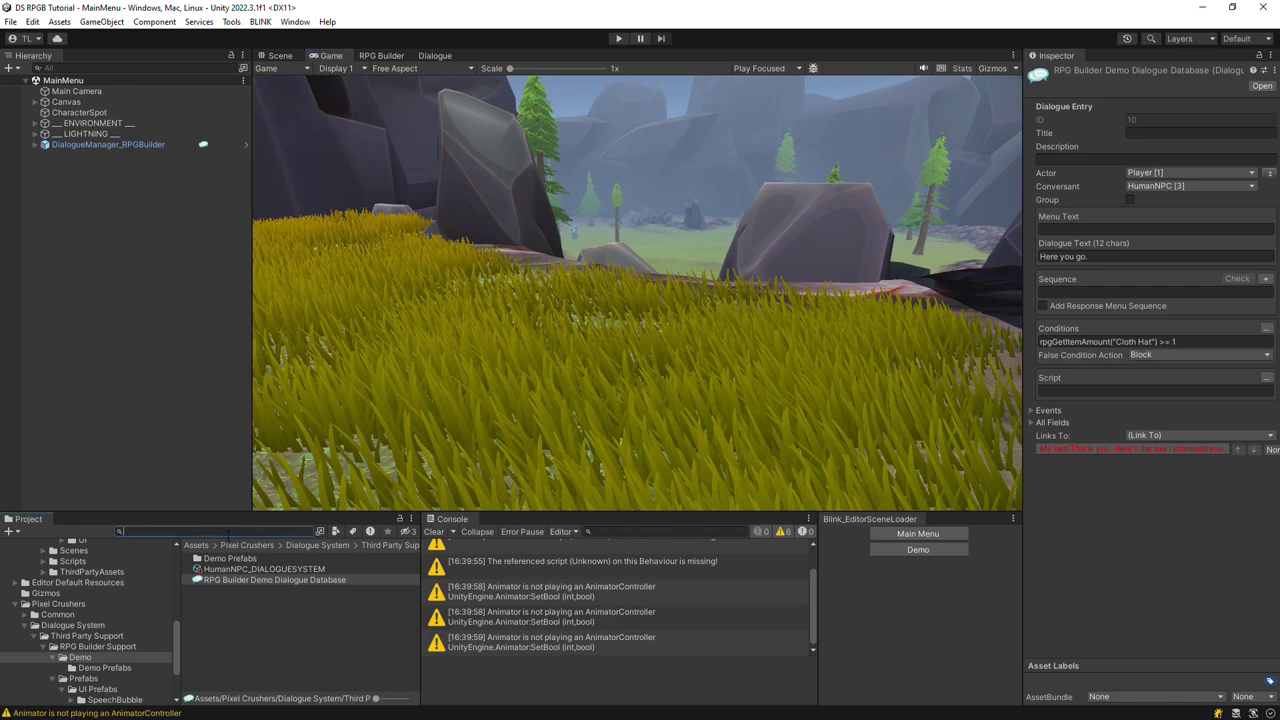
text(hud)
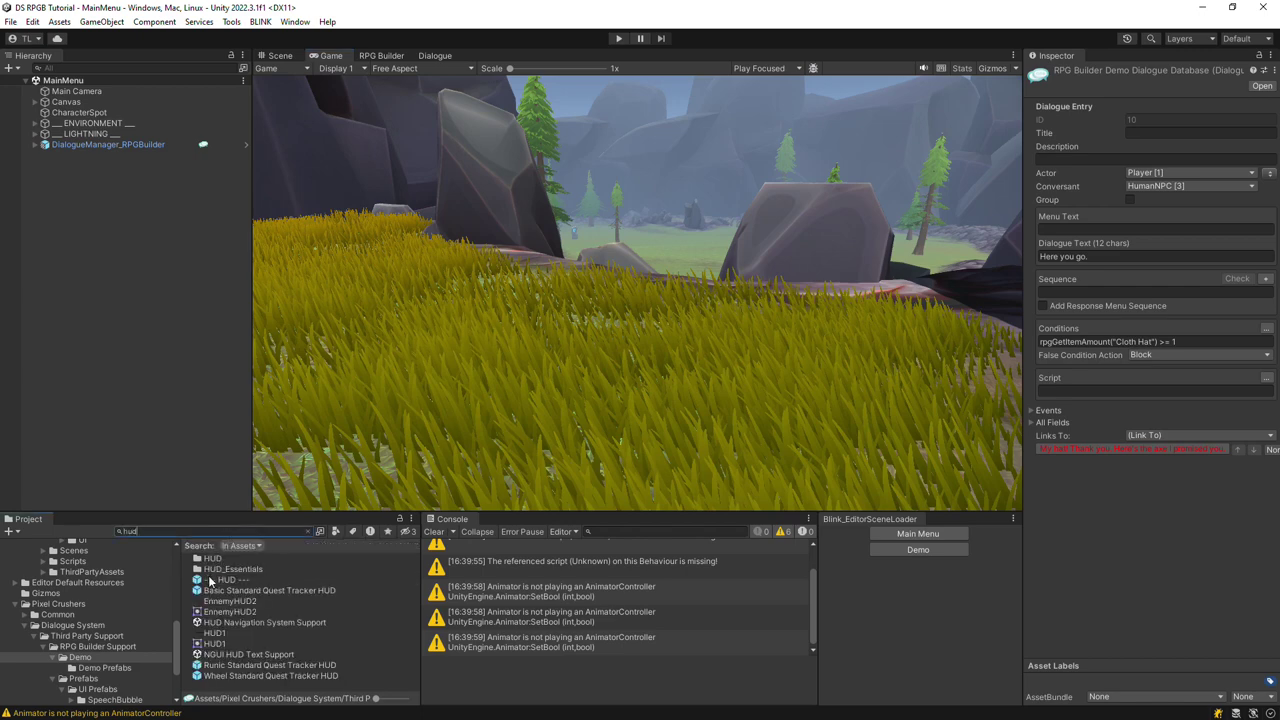
double_click(210, 581)
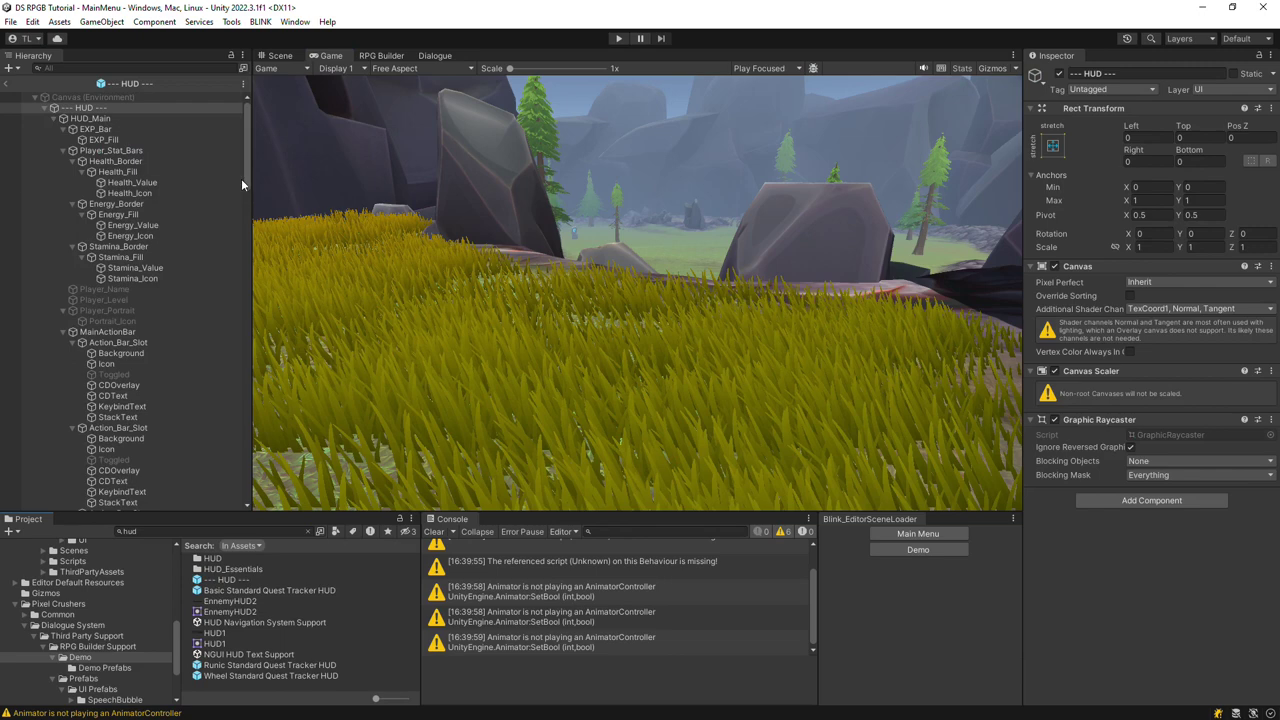
scroll(236, 160, down, 8)
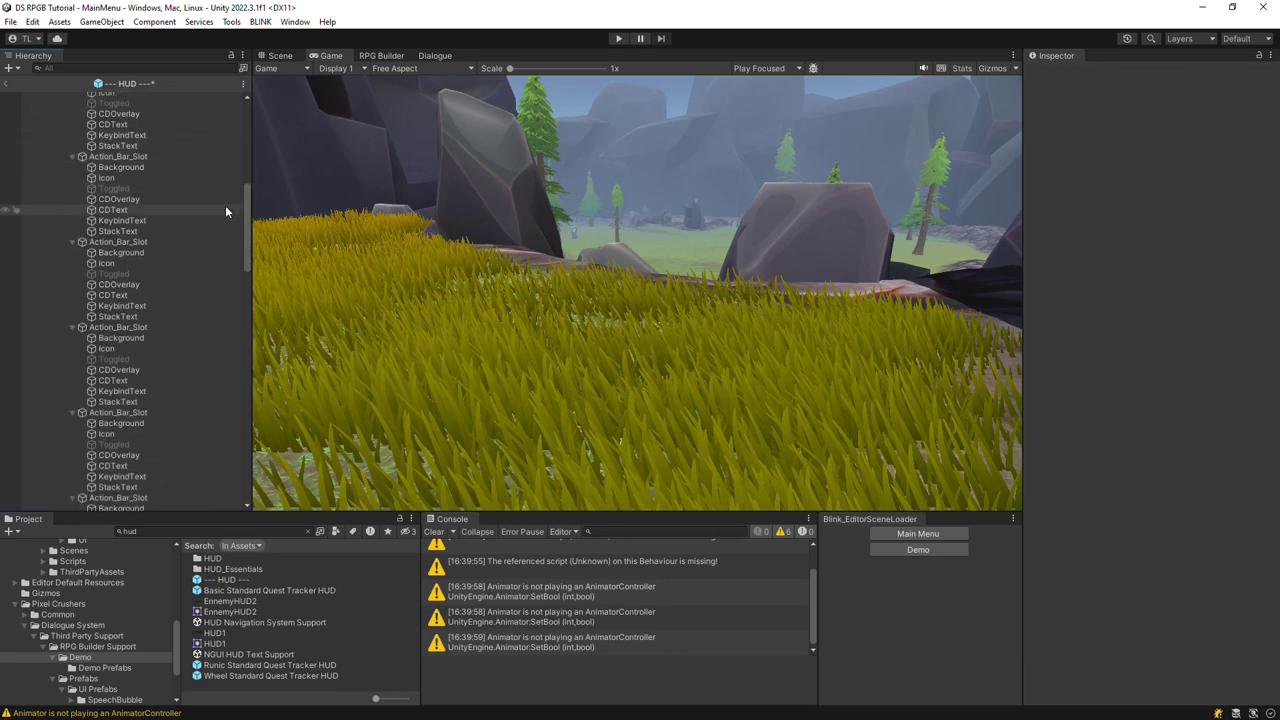
scroll(225, 211, down, 8)
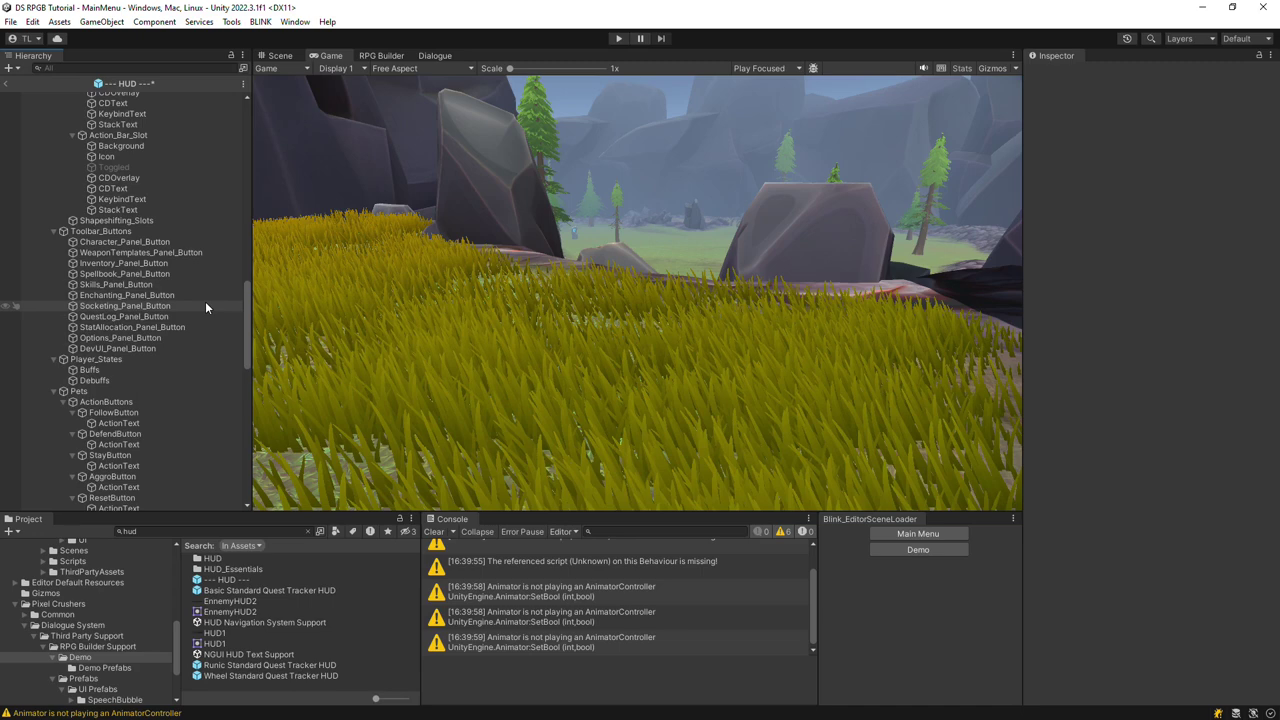
Step: Duplicate QuestLog_Panel_Button, place the copy after it, and rename it DS_QuestLog_Panel_Button
click(148, 318)
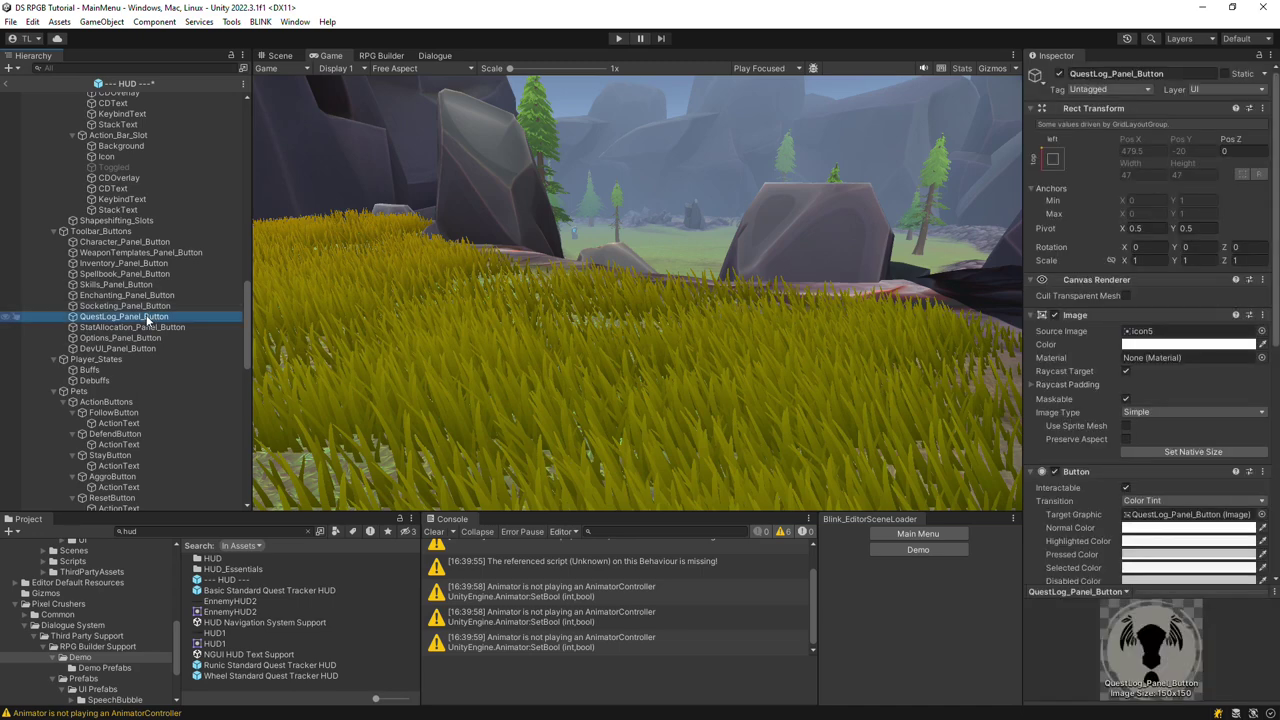
key(ctrl+d)
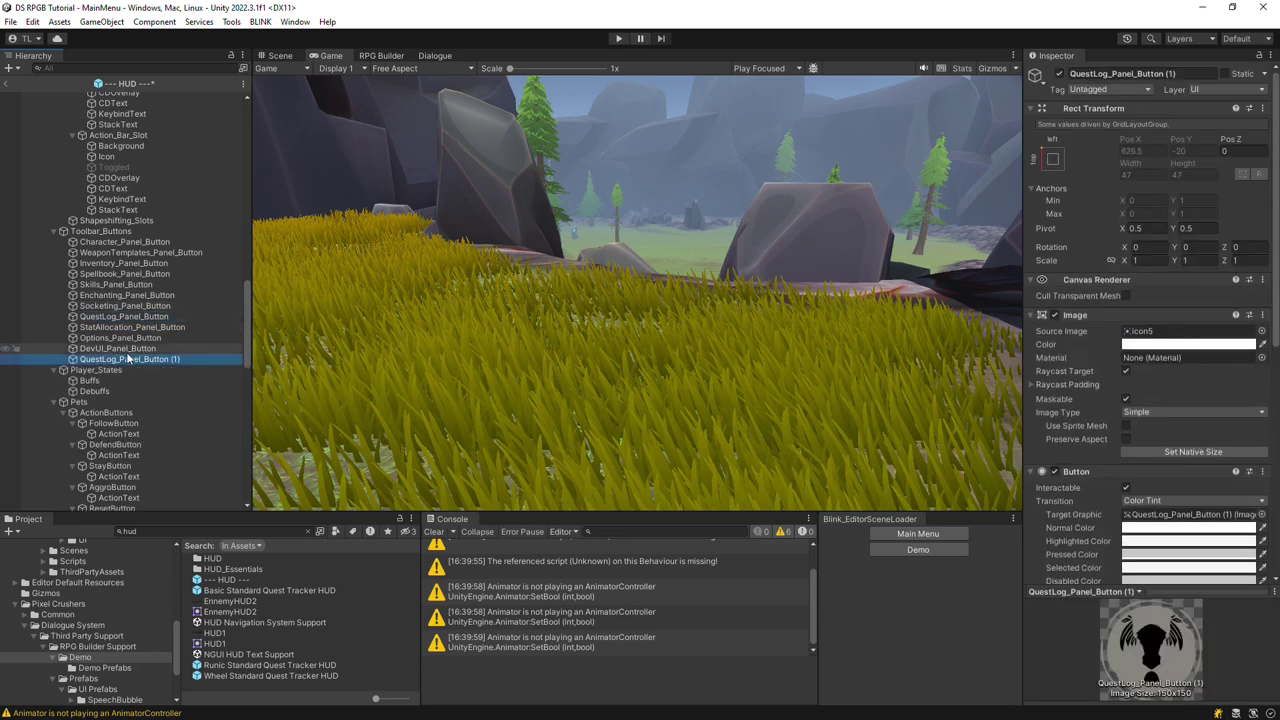
drag(120, 322, 121, 326)
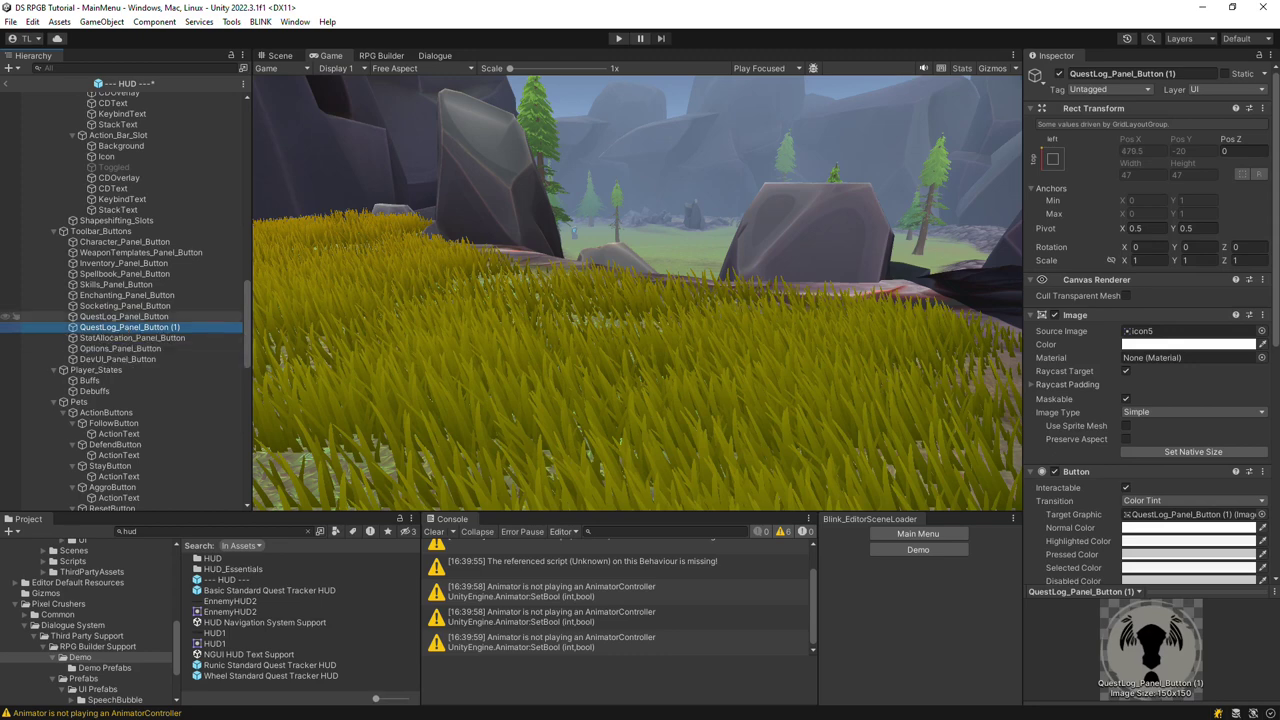
text(DS_)
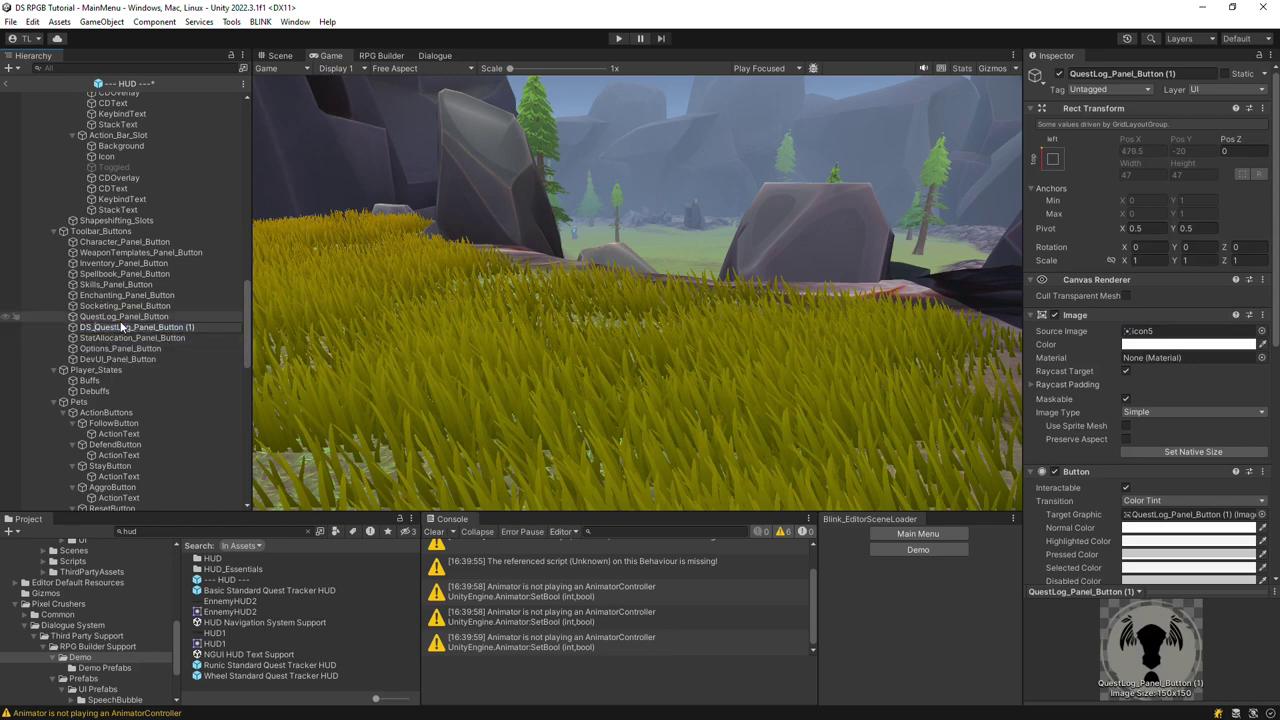
key(End)
key(BackSpace)
key(BackSpace)
key(Return)
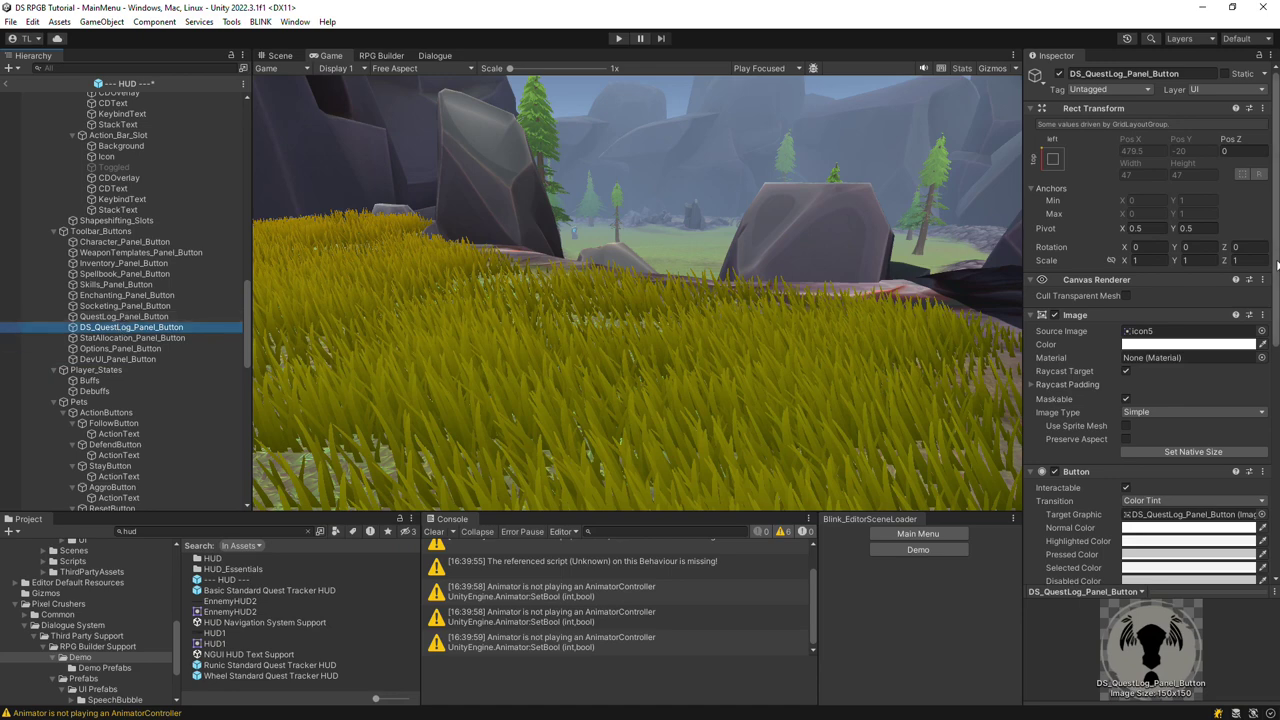
Step: Add a Dialogue System Quest Log Control component to DS_QuestLog_Panel_Button
scroll(1277, 290, down, 1)
scroll(1245, 485, down, 1)
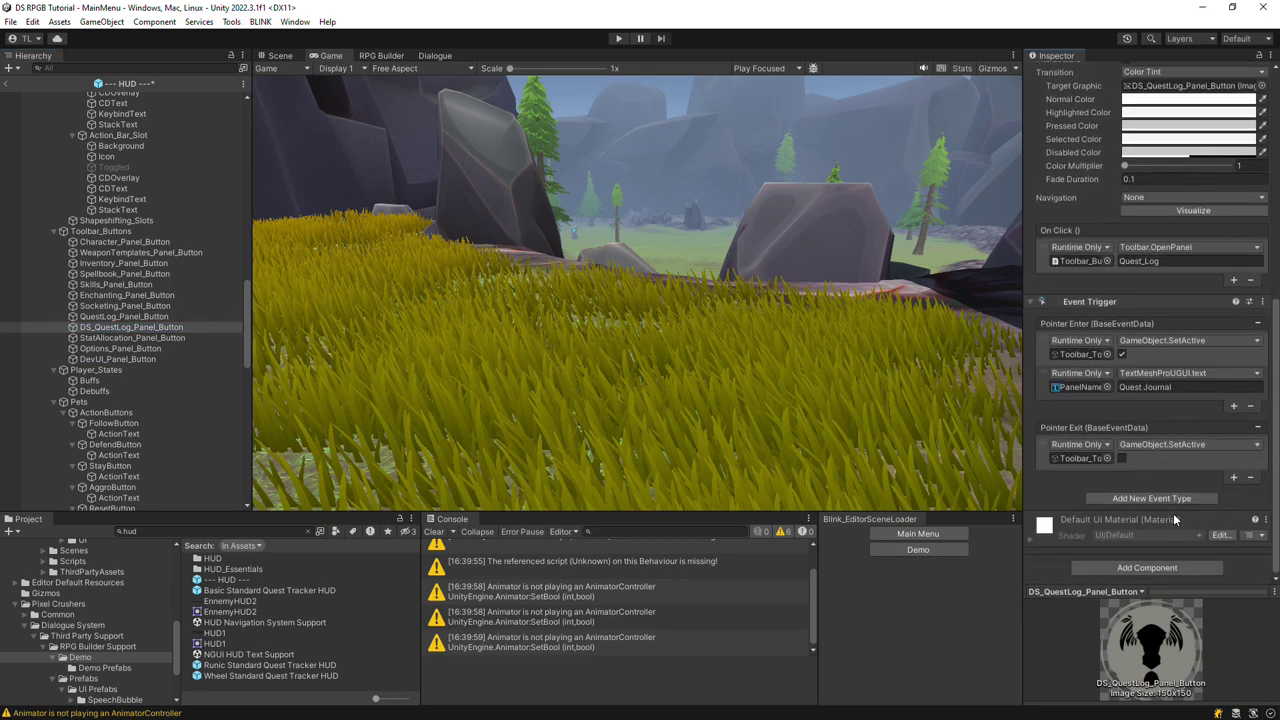
click(1169, 570)
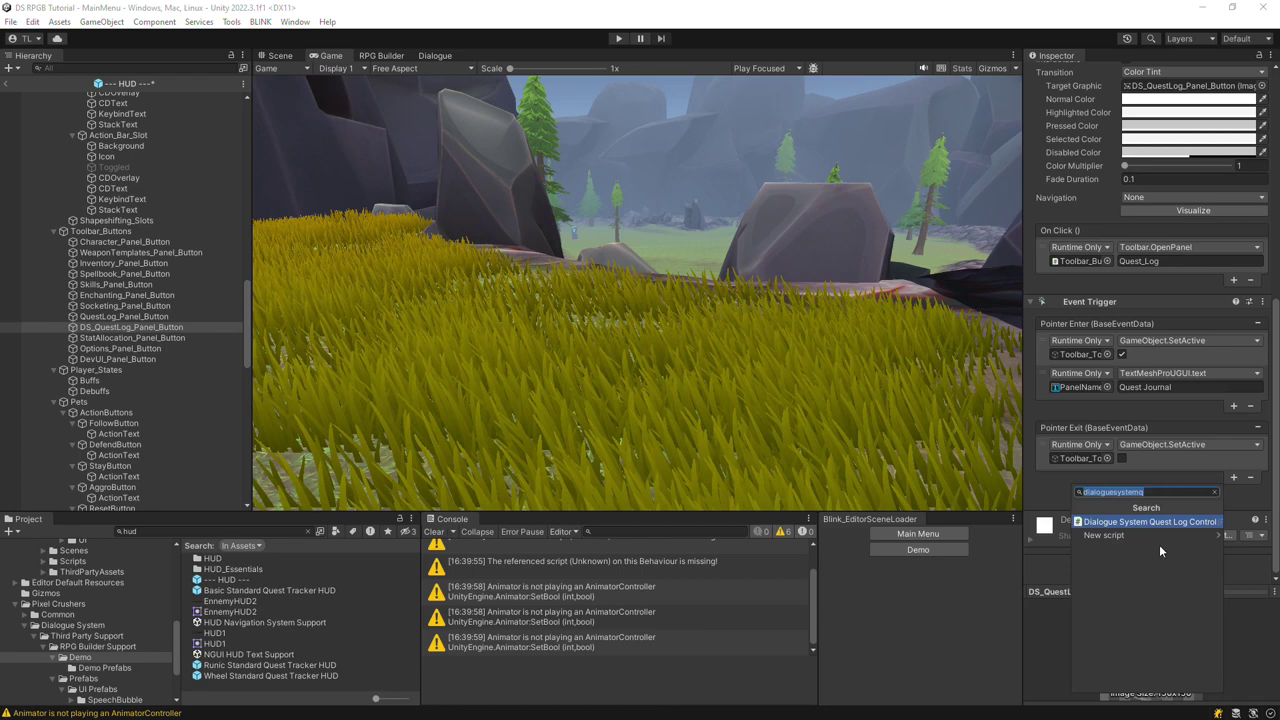
click(1164, 523)
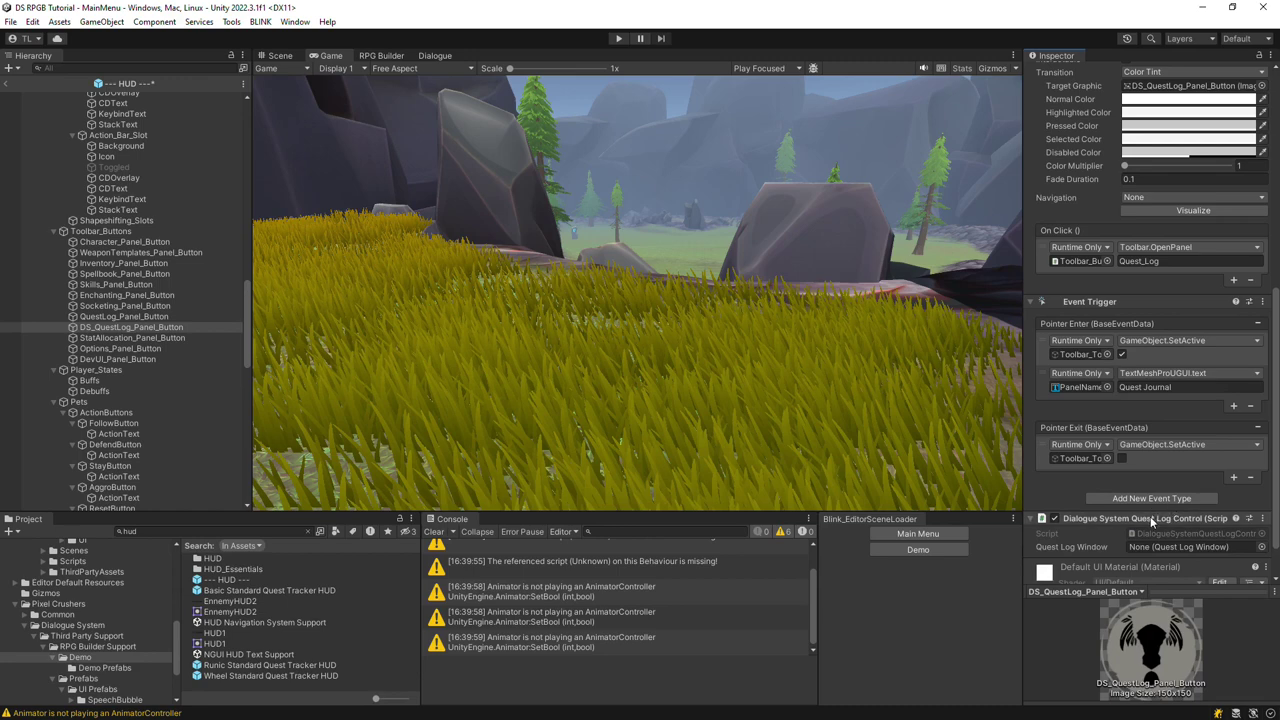
Step: Make On Click call ToggleQuestLogWindow(), then exit Prefab Mode and save the HUD prefab
click(1153, 523)
drag(1153, 523, 1080, 261)
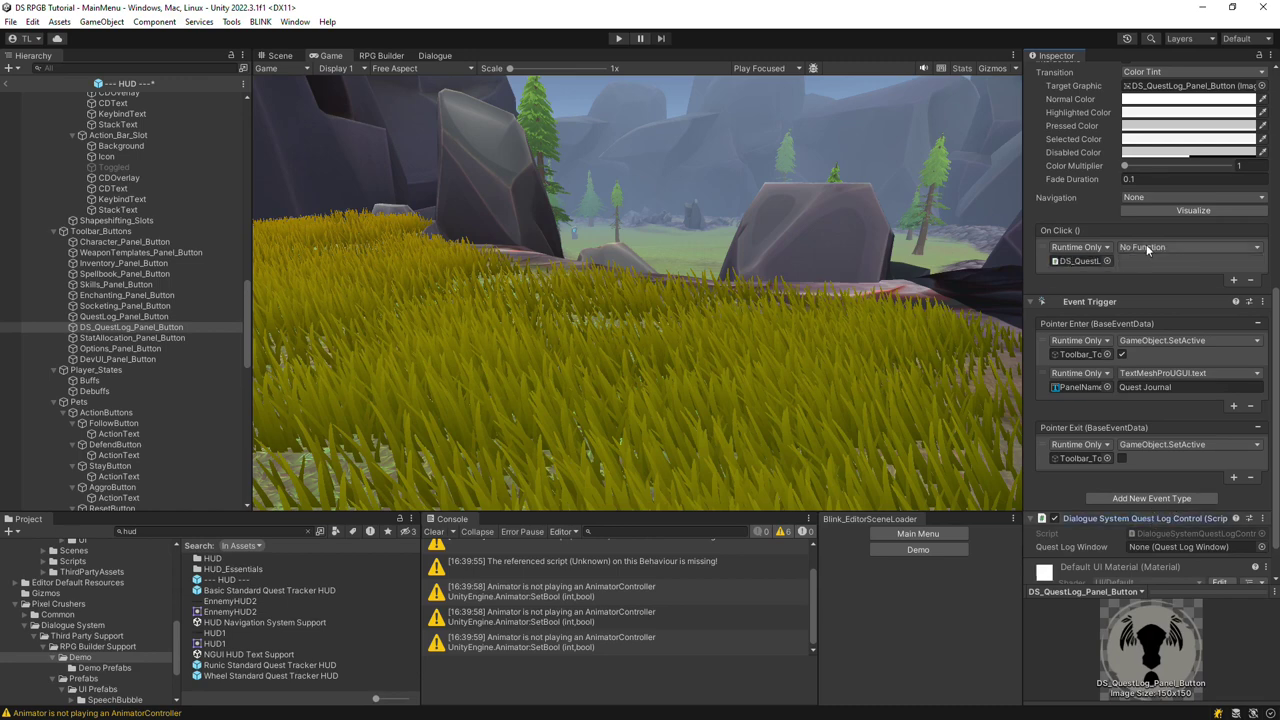
click(1147, 247)
mouse_move(1163, 372)
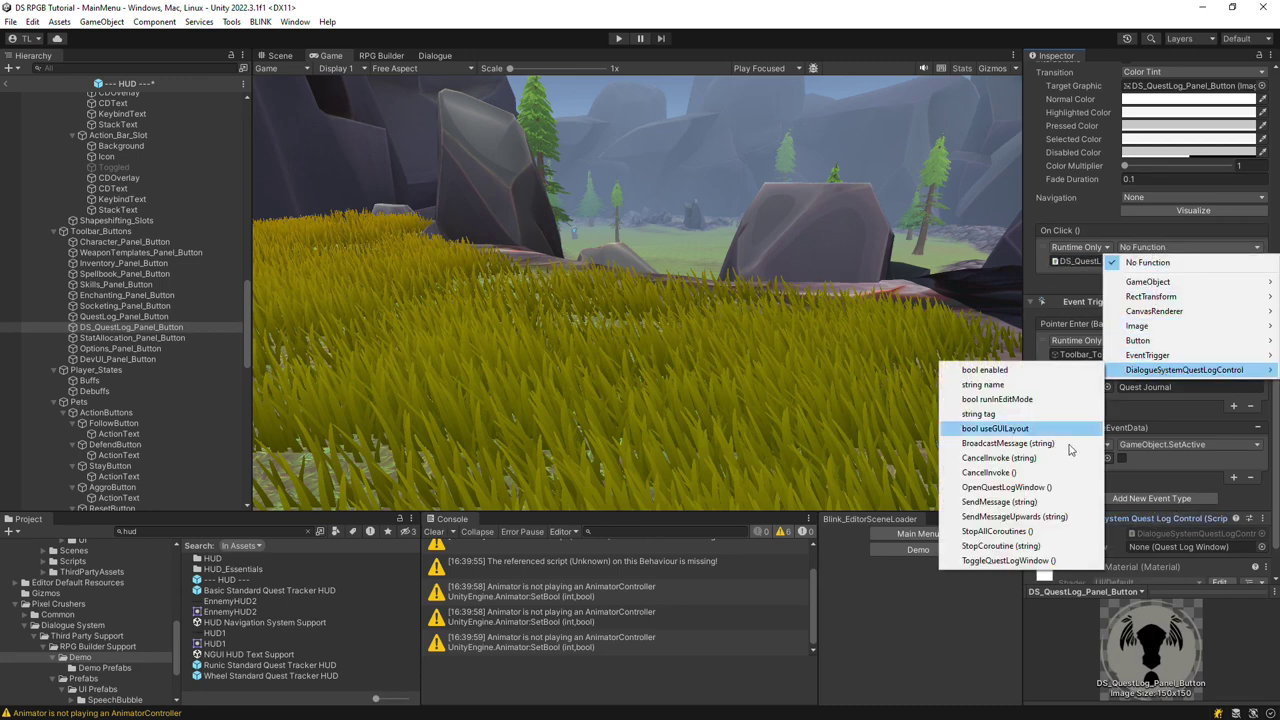
click(1073, 565)
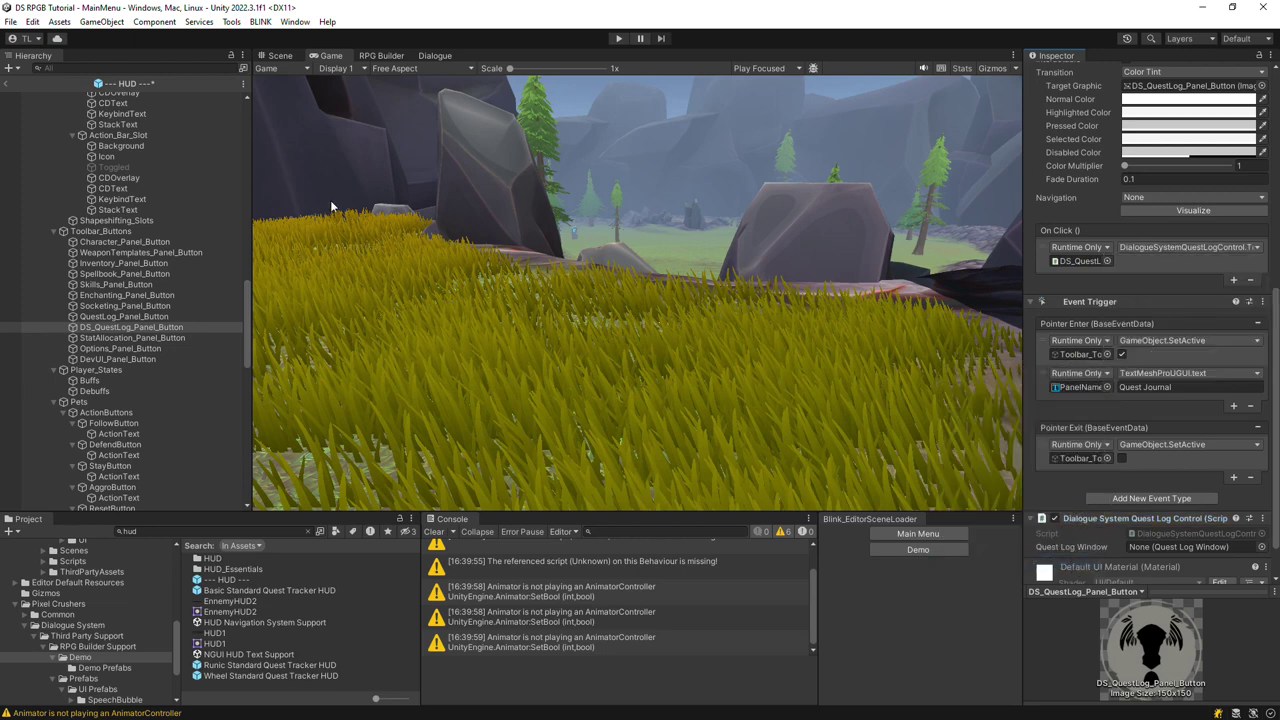
click(14, 327)
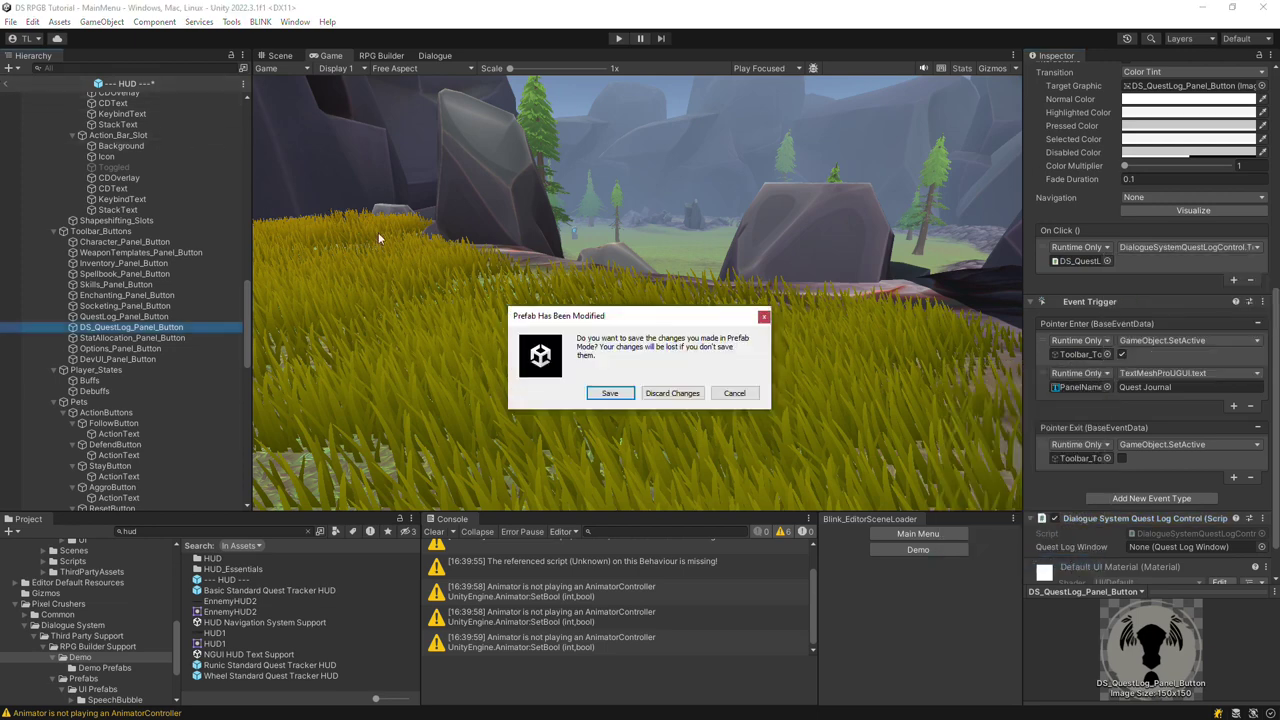
click(619, 392)
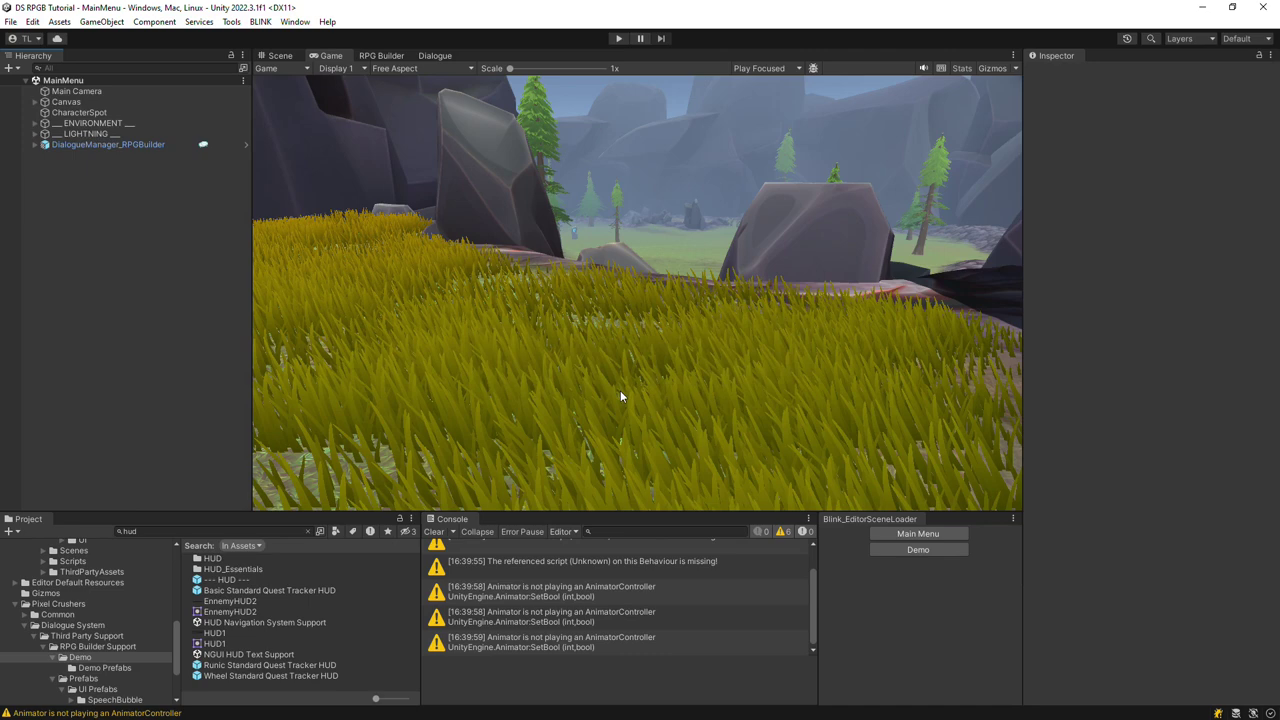
click(617, 38)
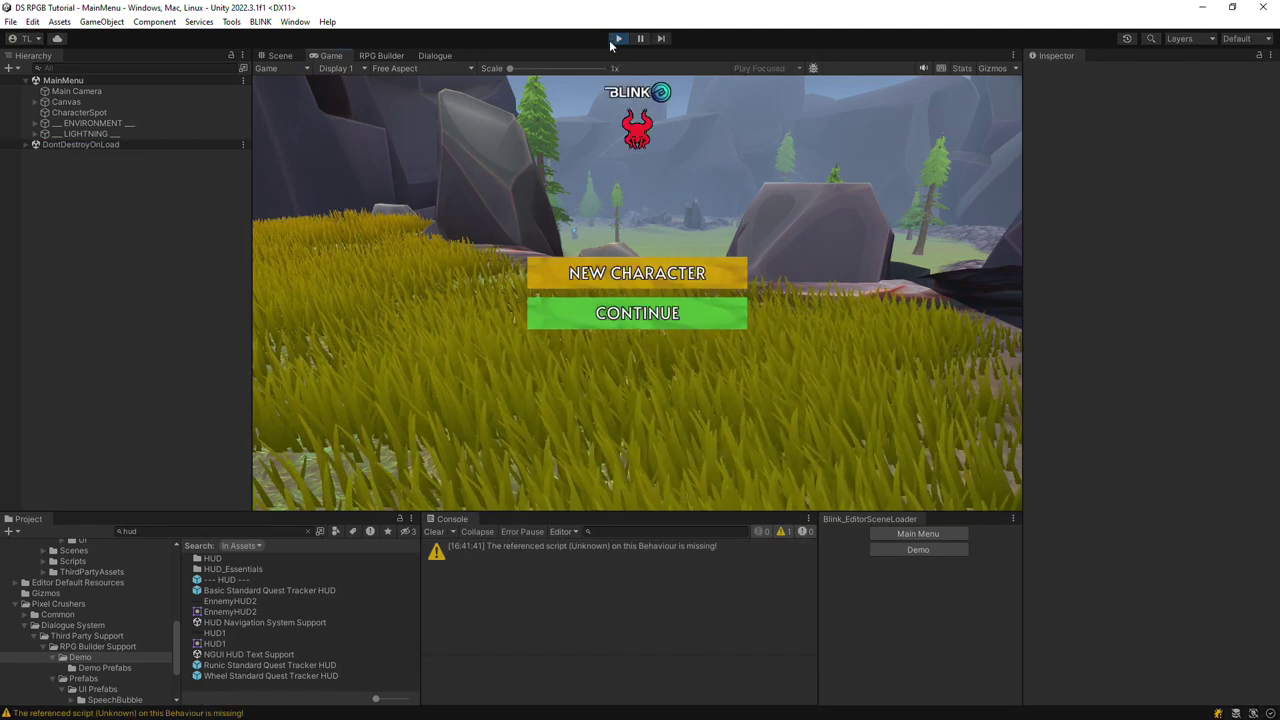
click(641, 312)
click(366, 237)
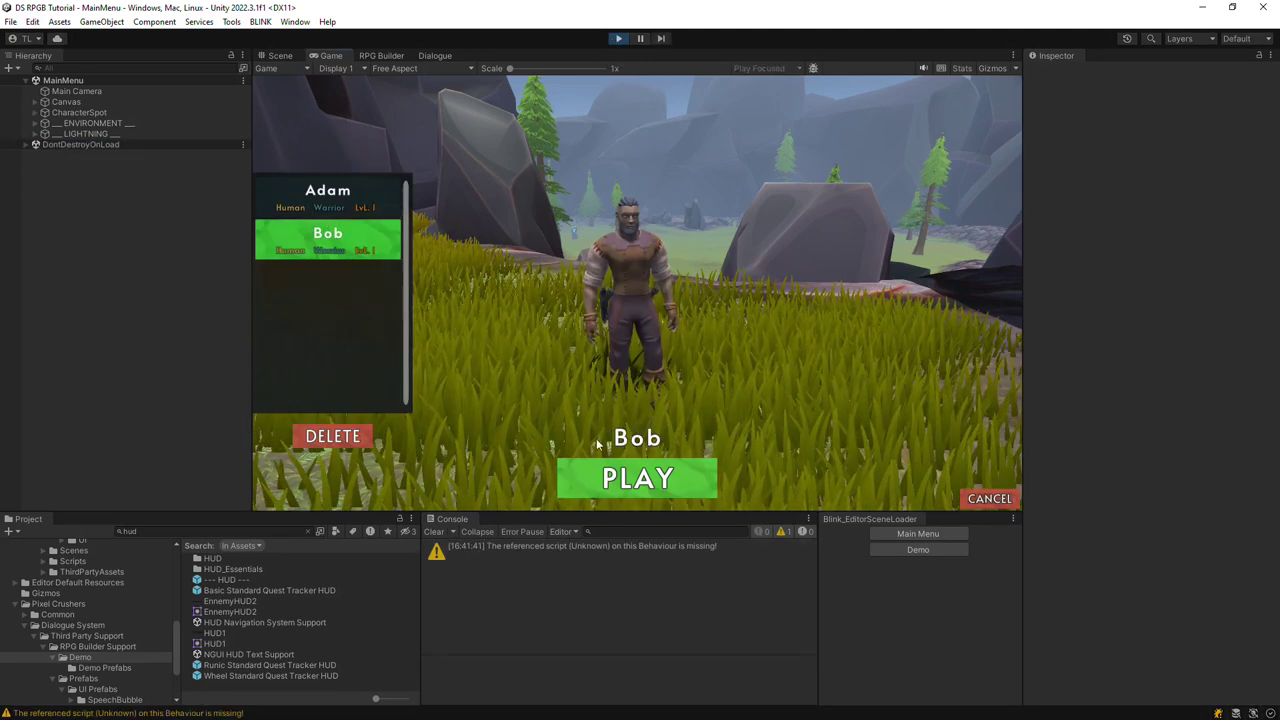
click(585, 478)
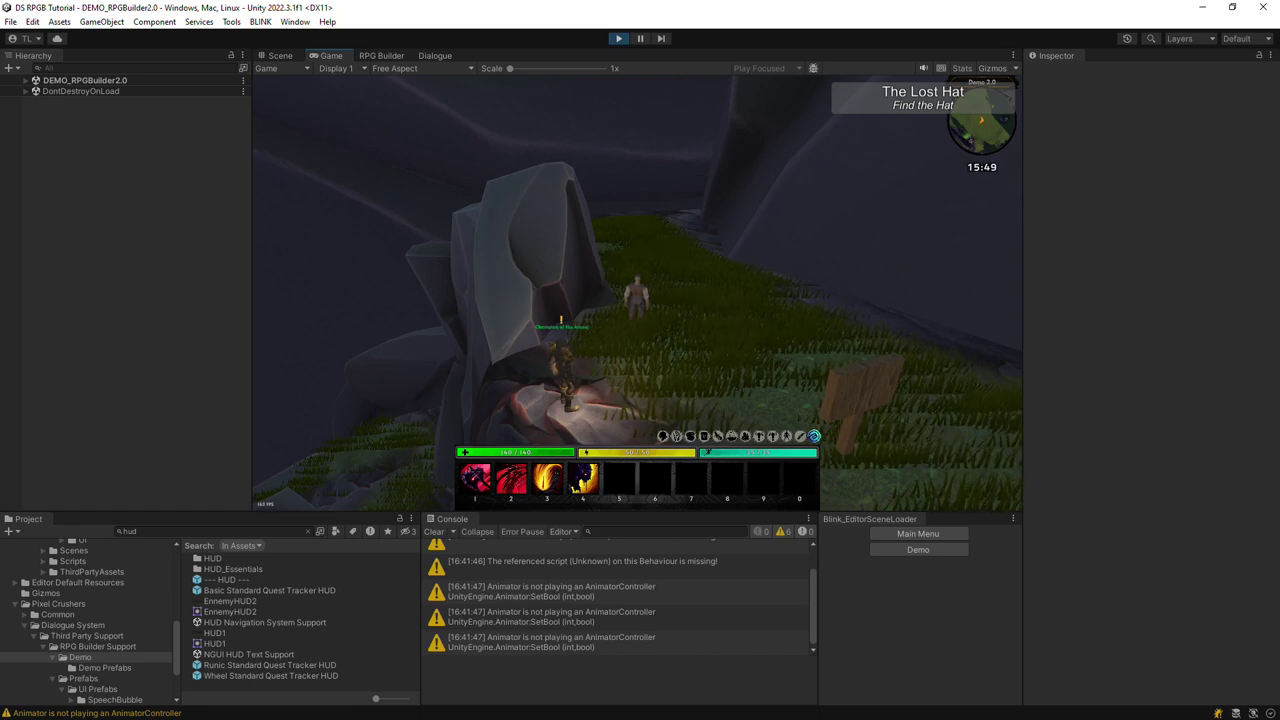
key(w)
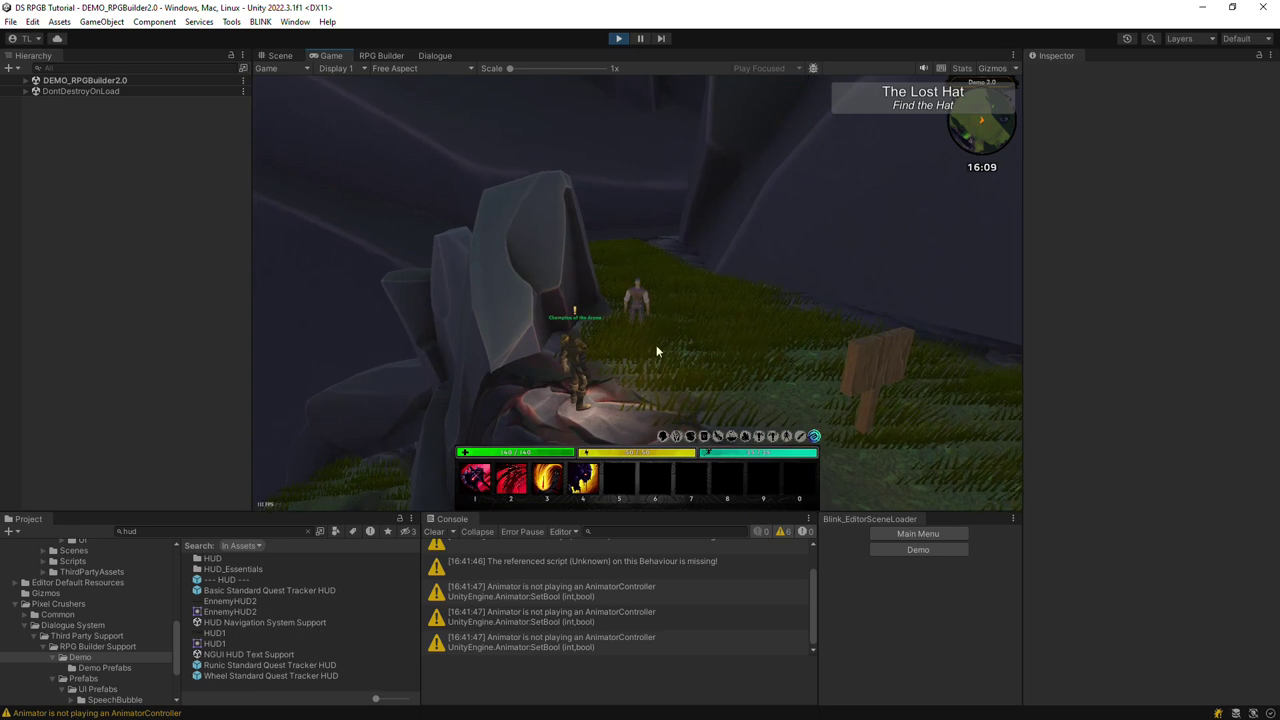
click(772, 437)
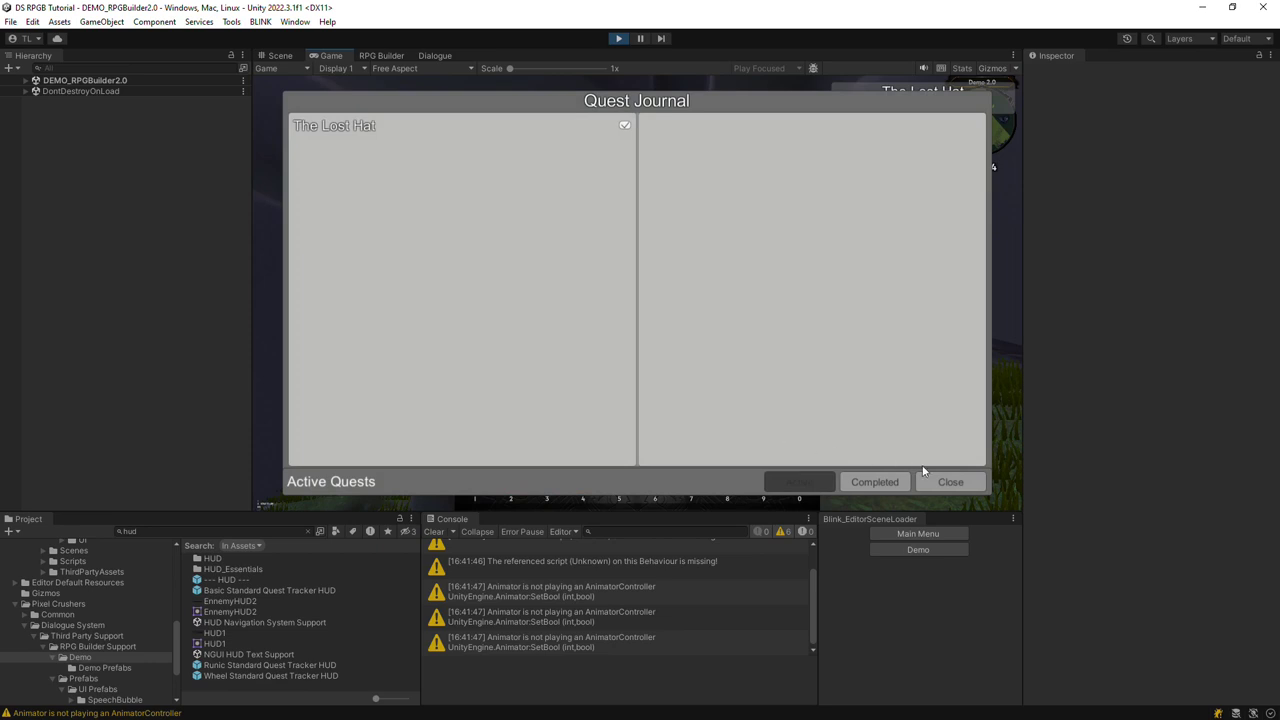
click(948, 482)
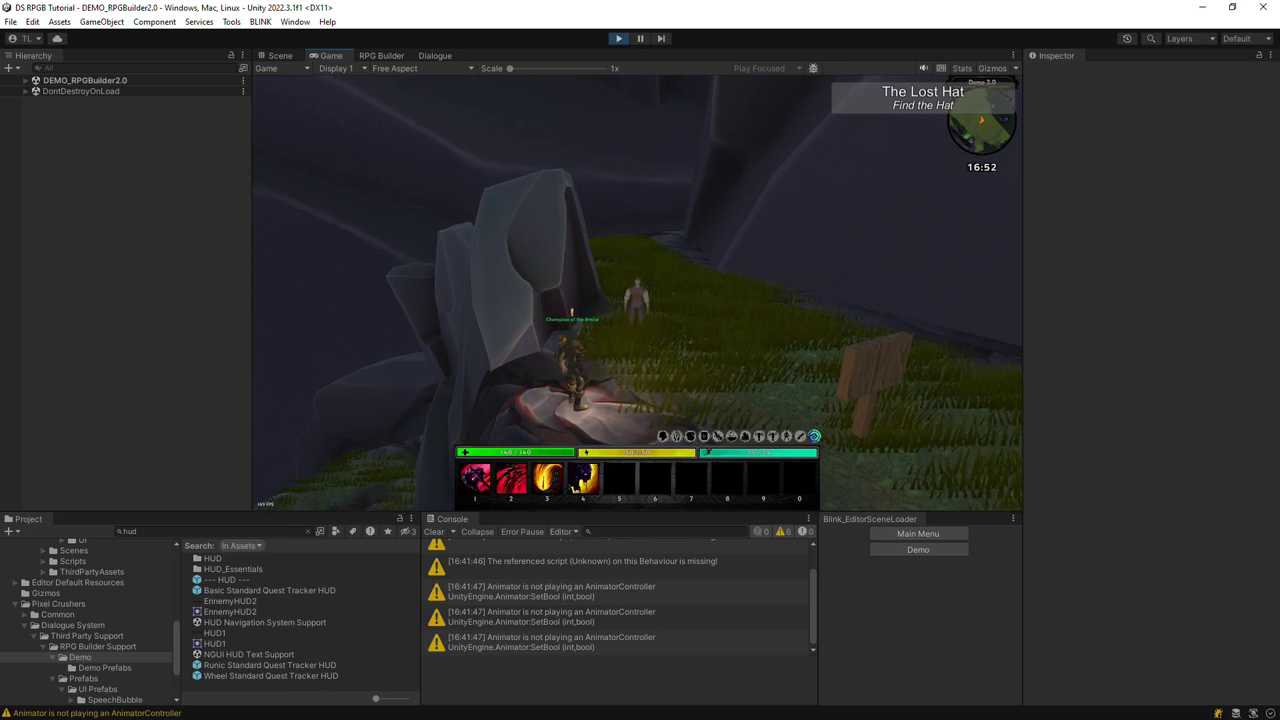
key(ctrl+p)
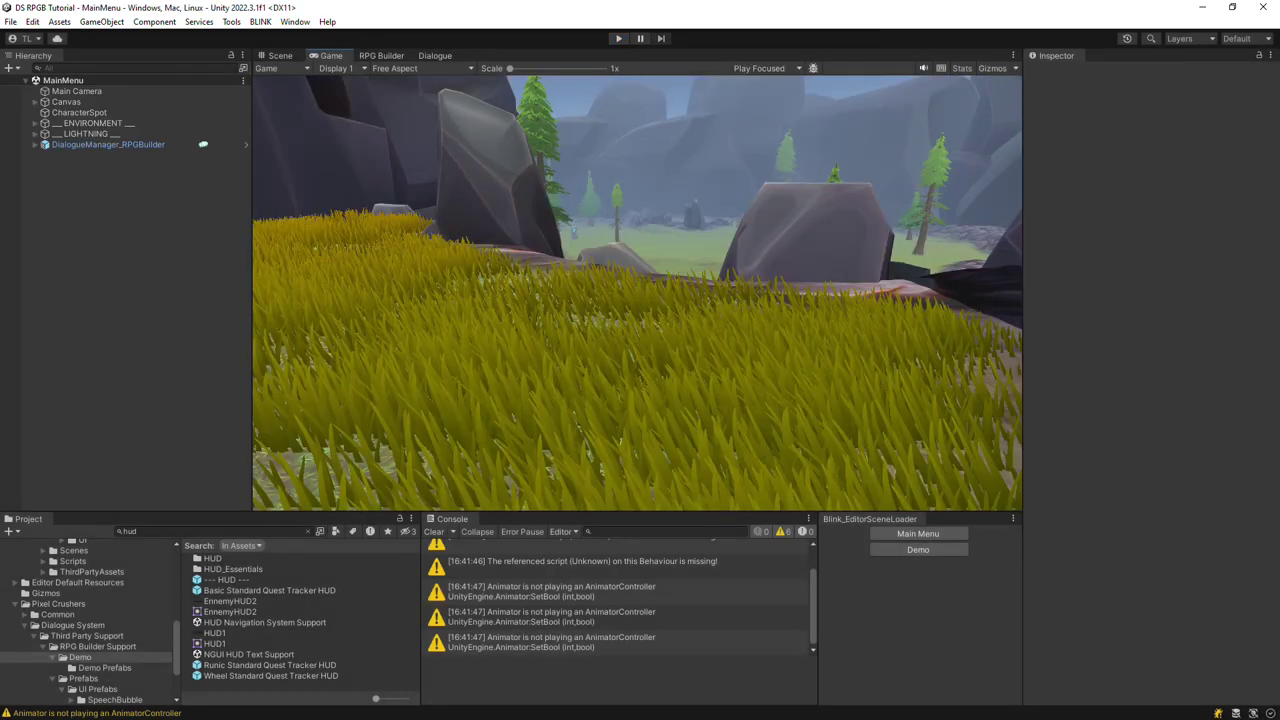